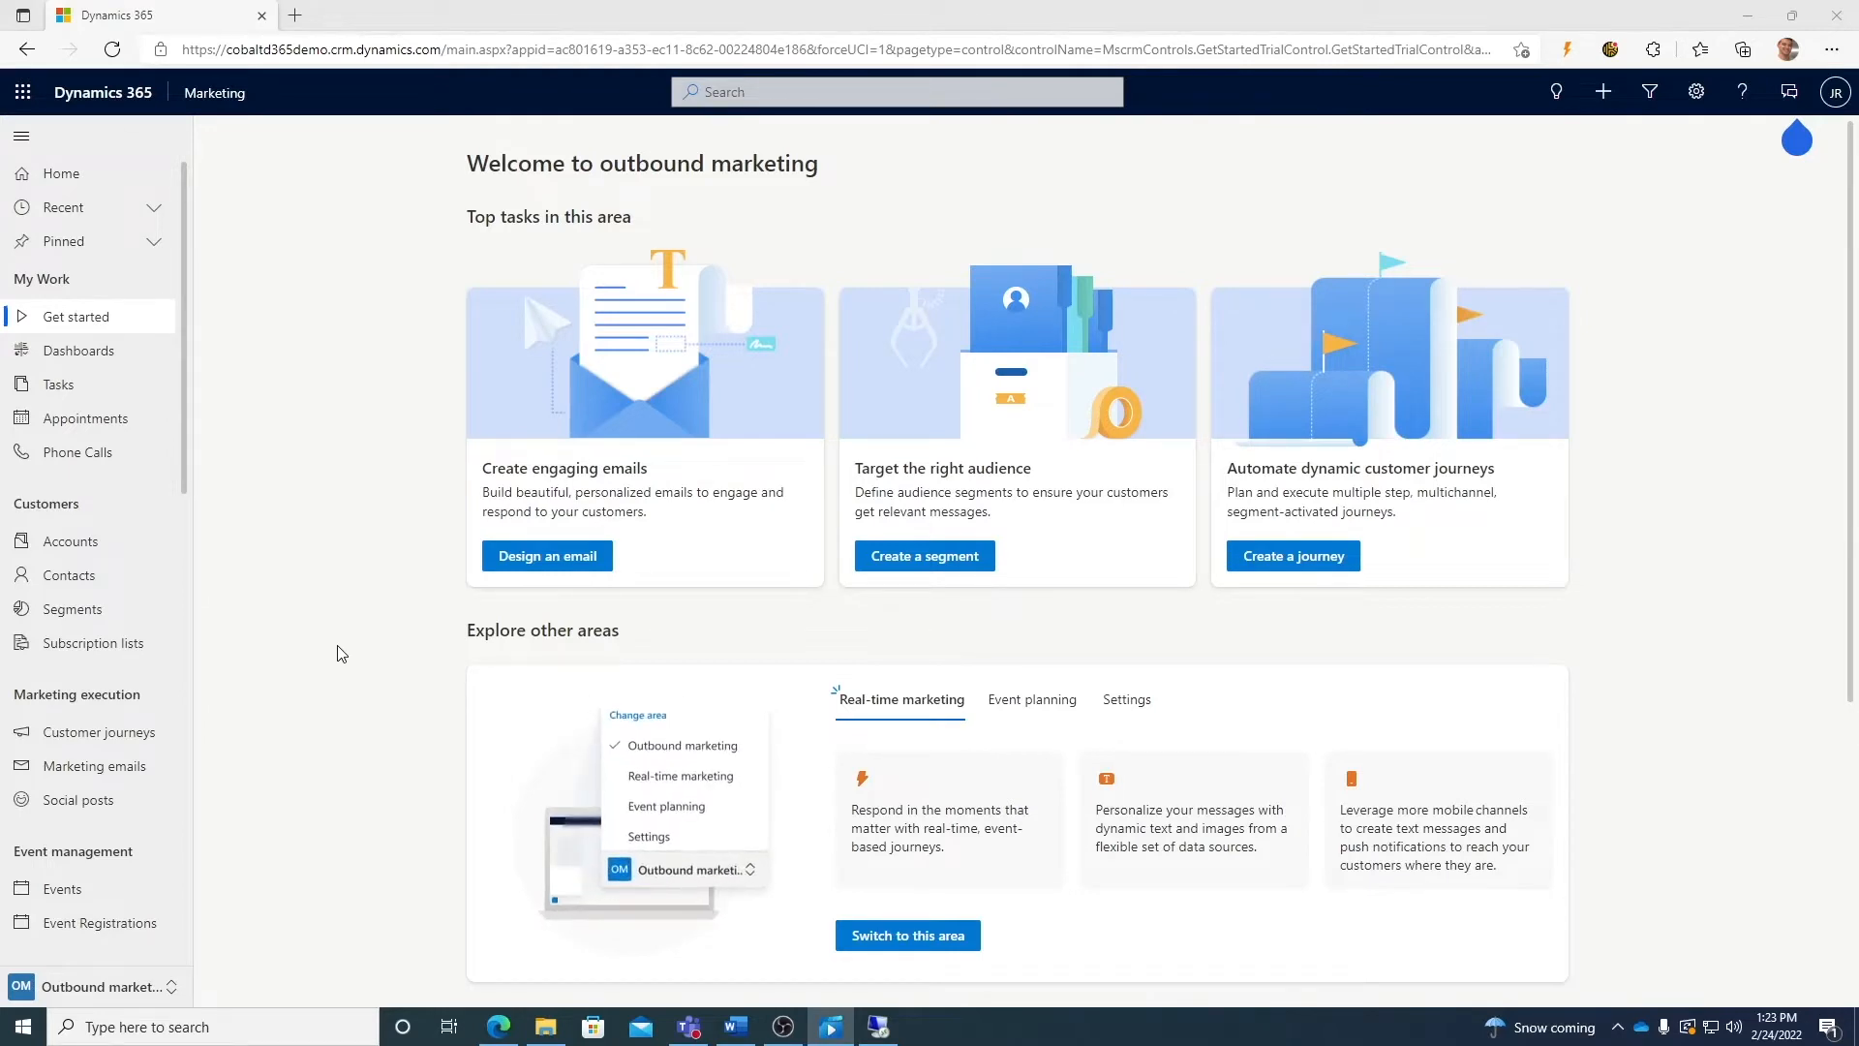
scroll(97, 513, down, 2)
scroll(97, 513, up, 2)
click(86, 511)
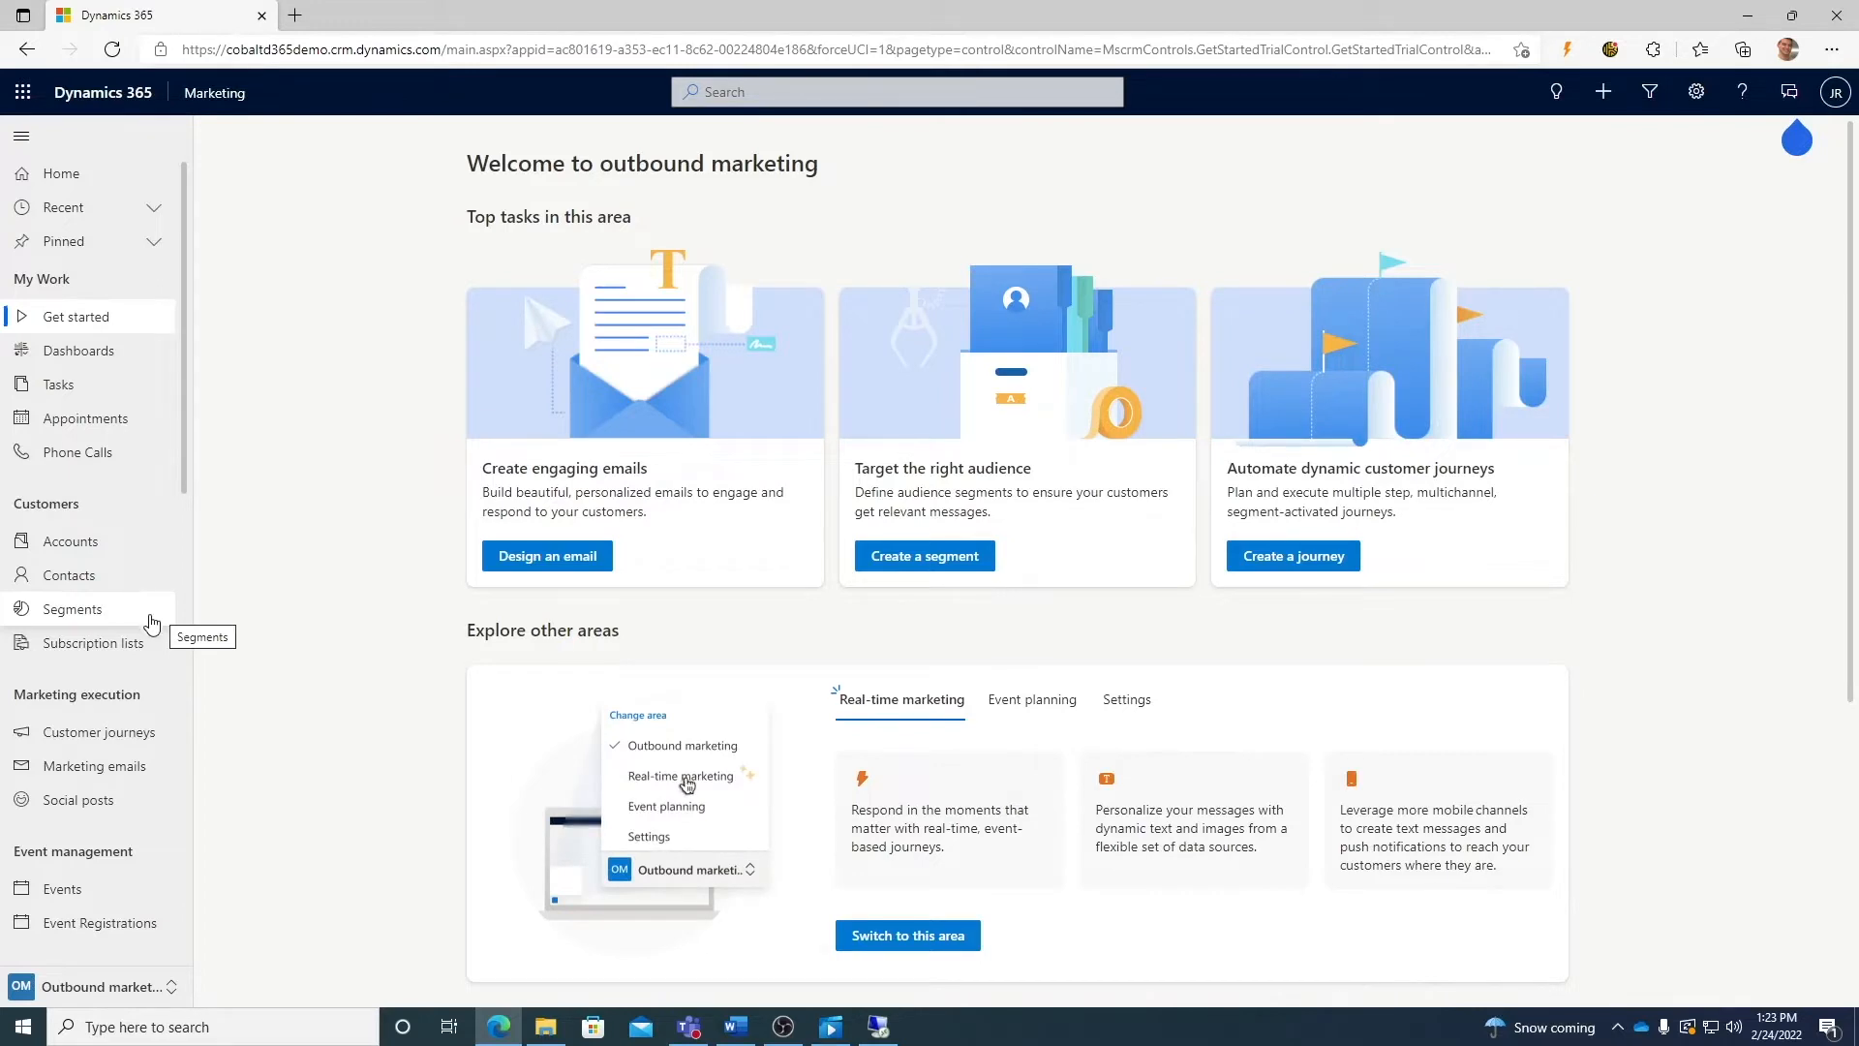
- Create a new dynamic segment from the "Registered for event" template
click(154, 616)
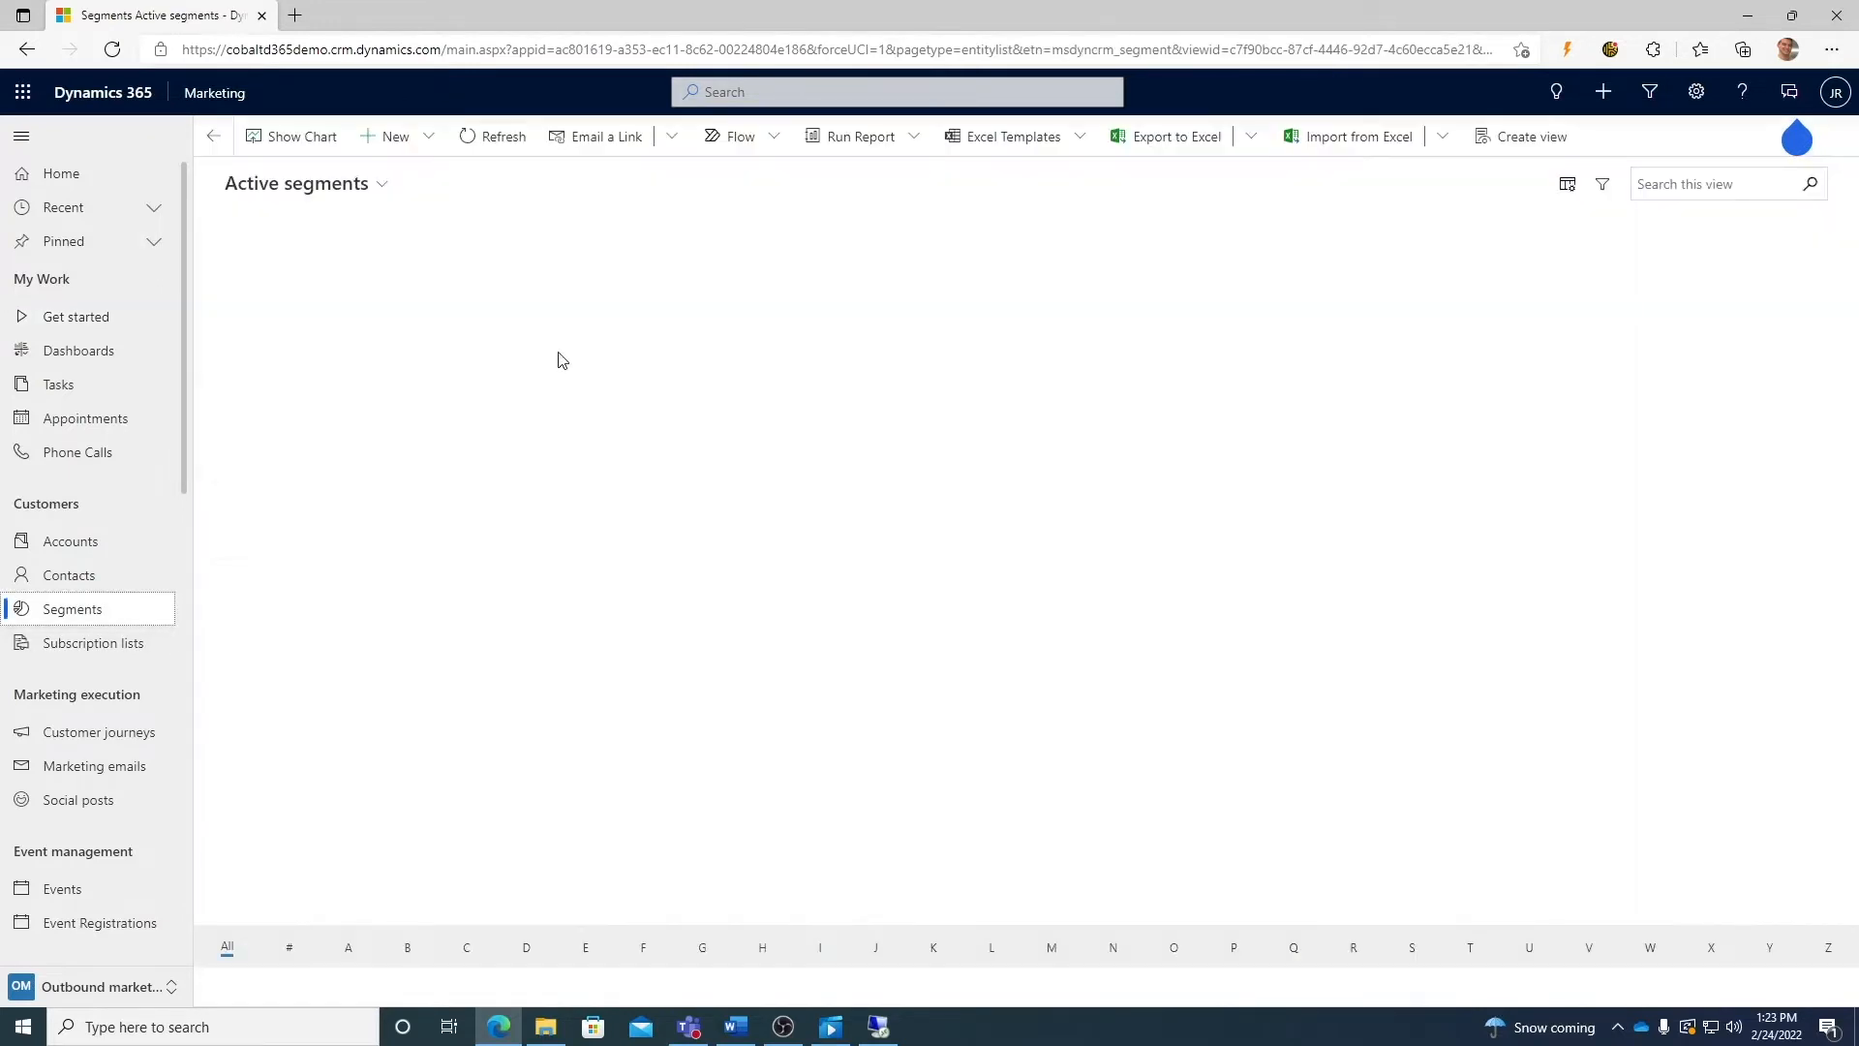
click(430, 145)
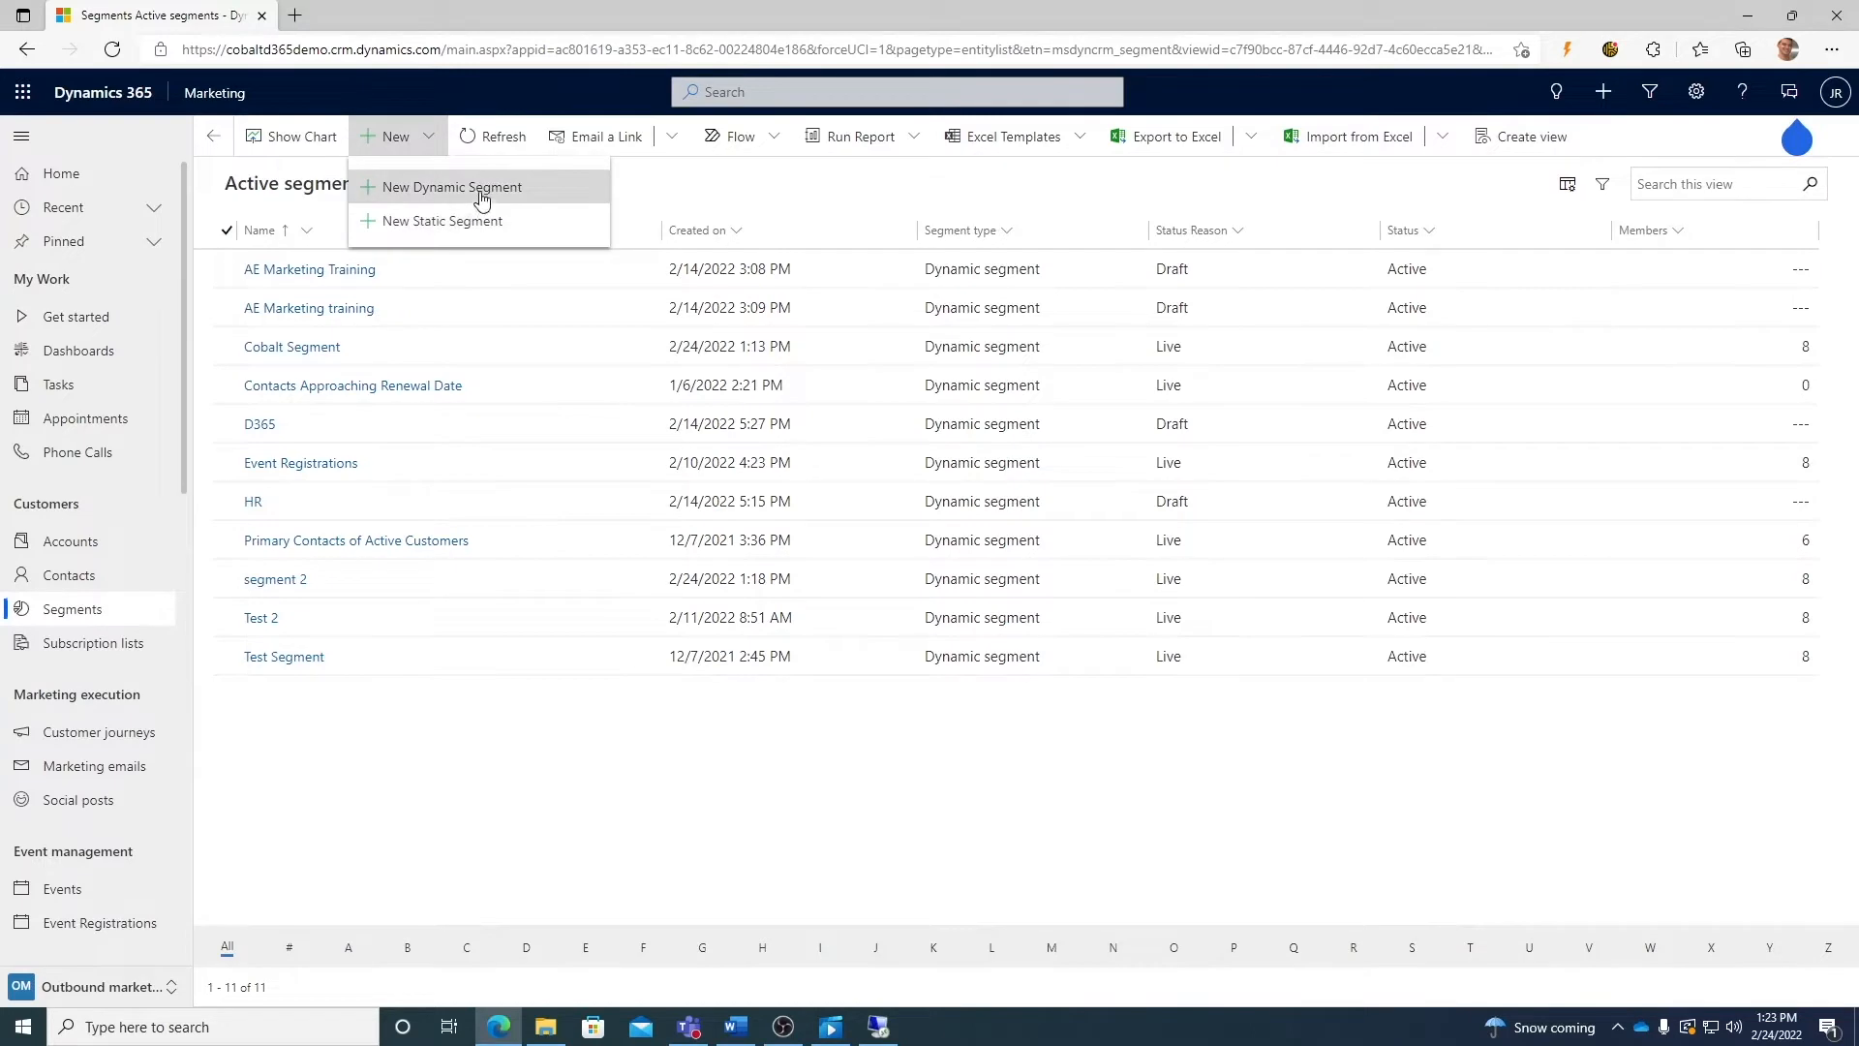
click(485, 188)
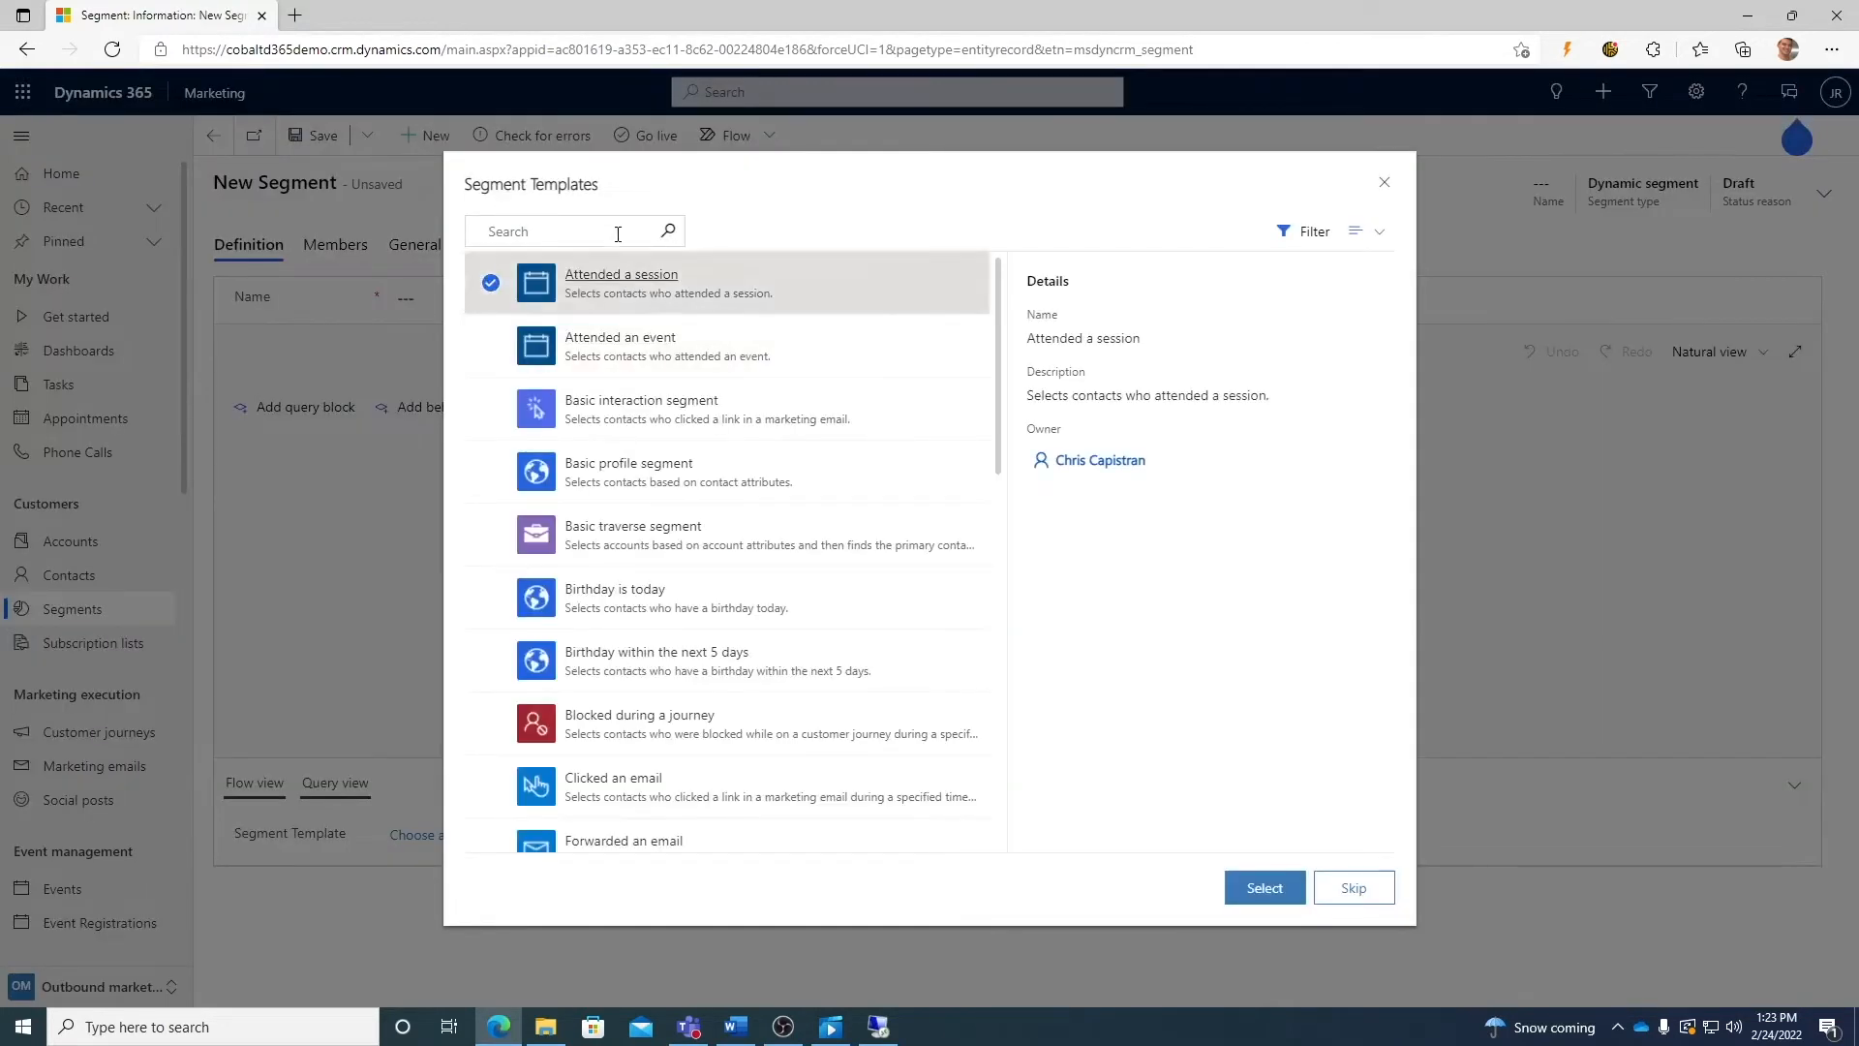
text(re)
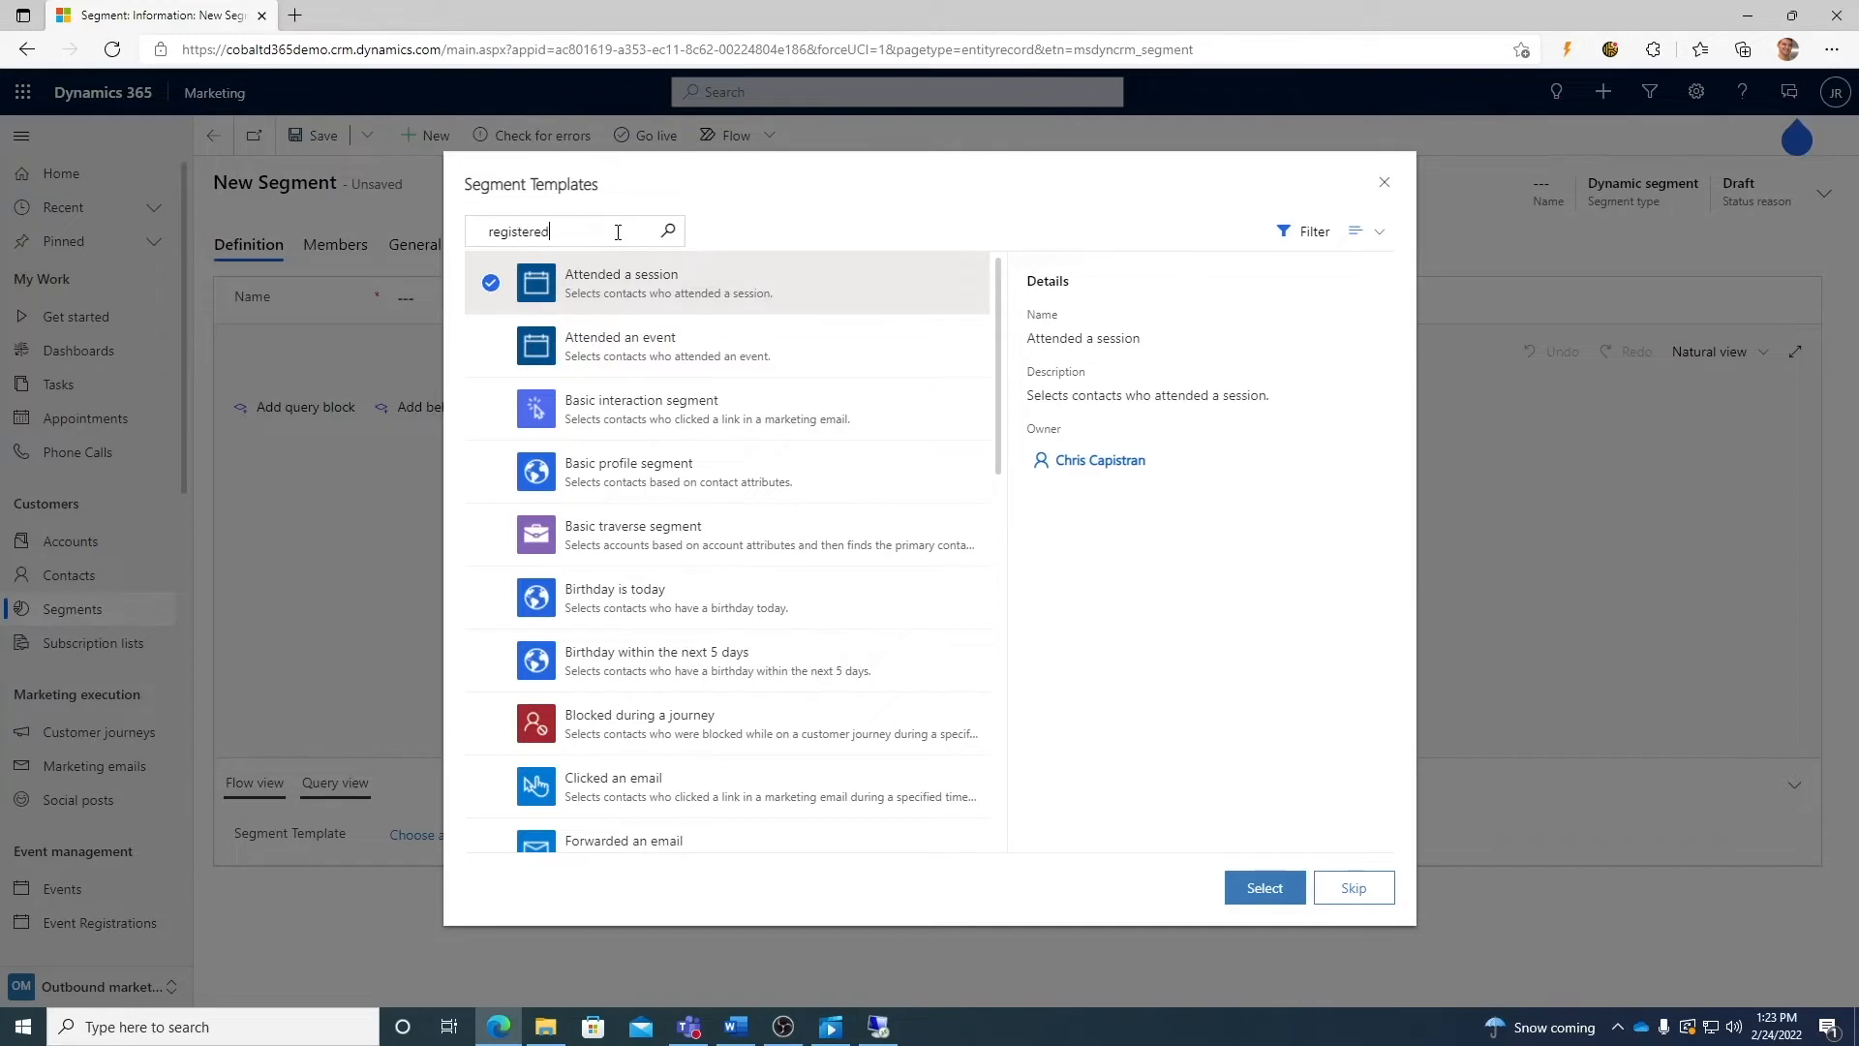
text(gistered)
key(Return)
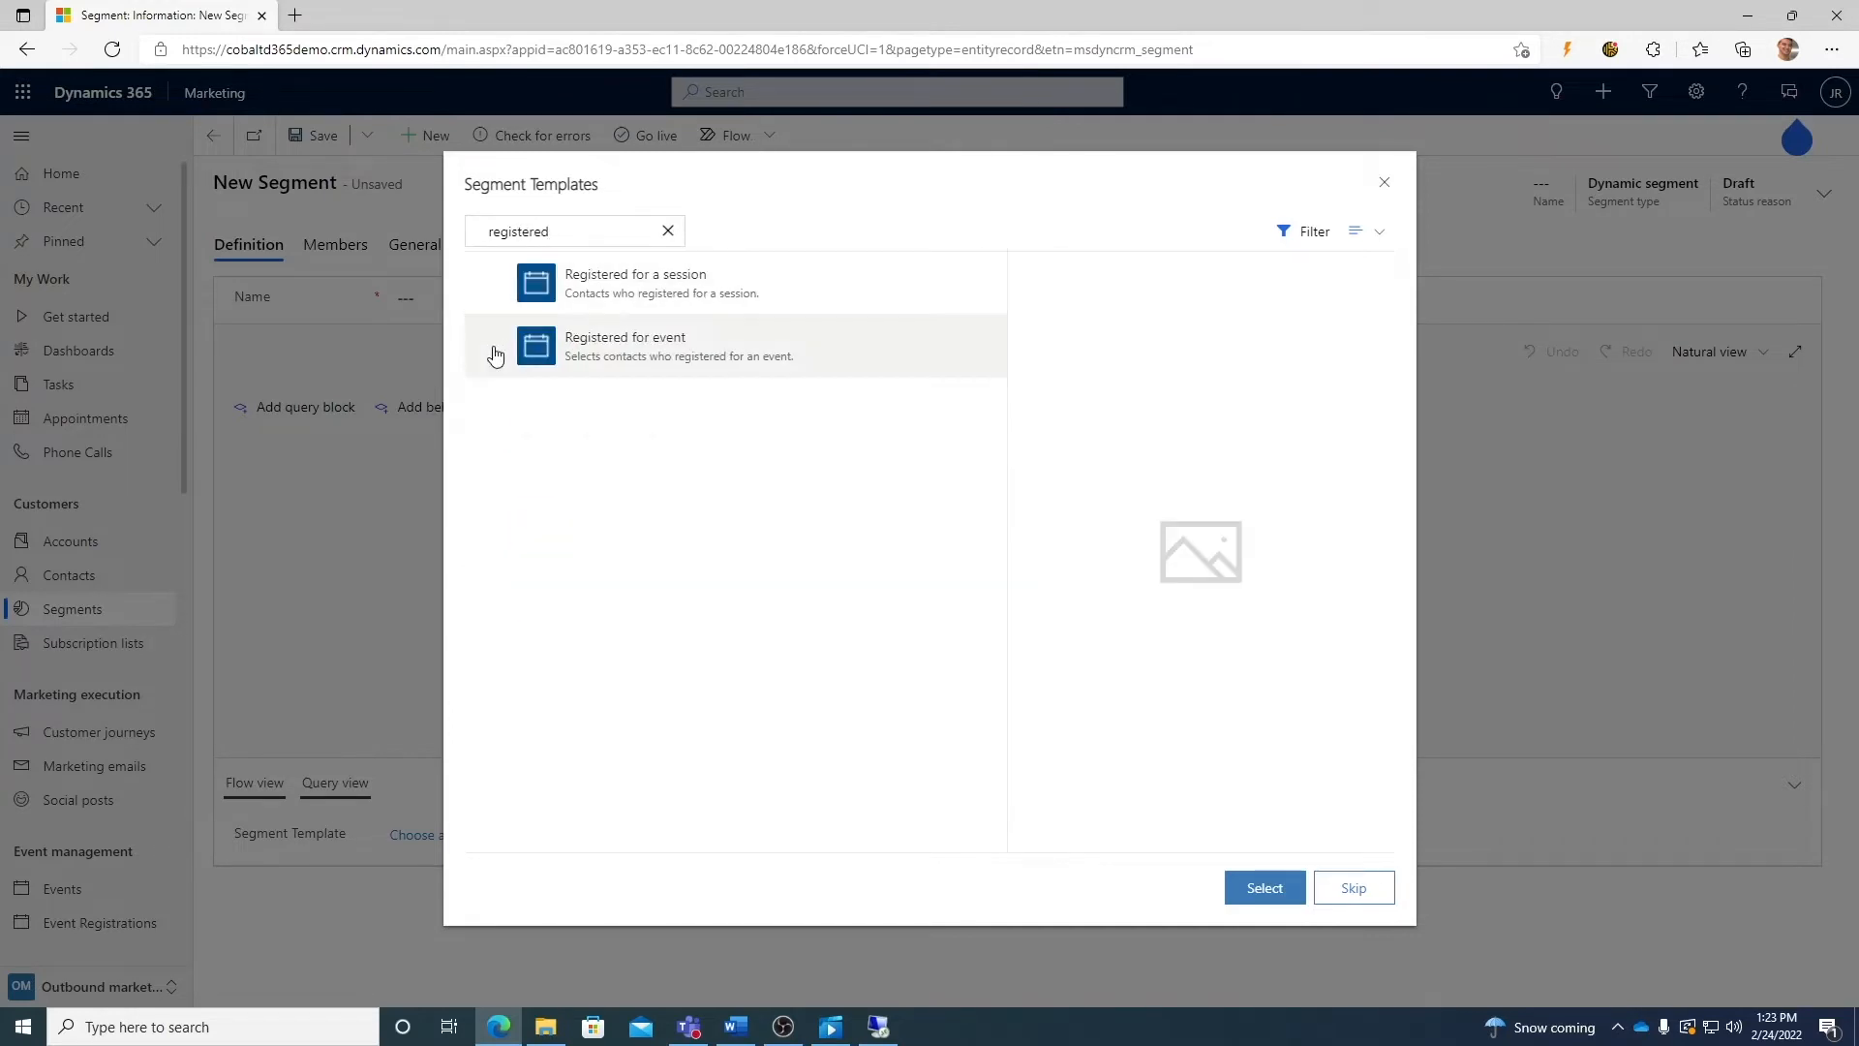
click(494, 356)
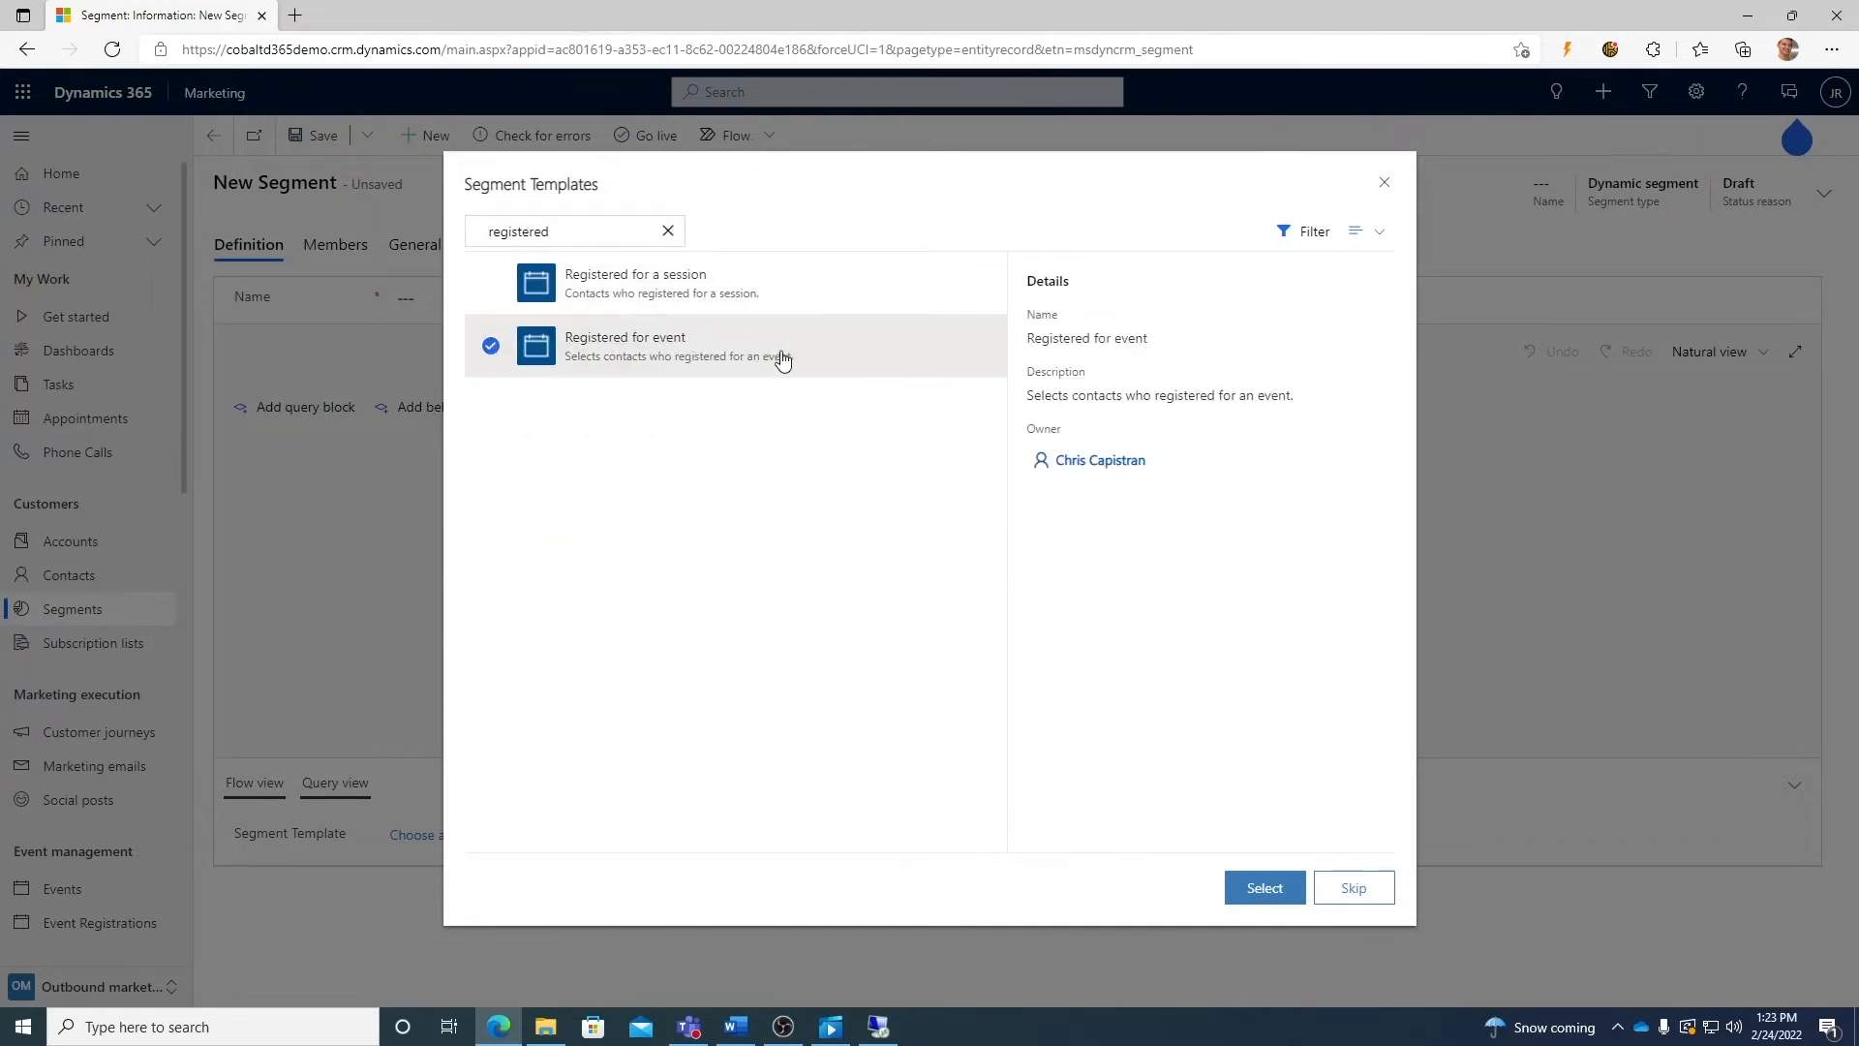
click(1271, 891)
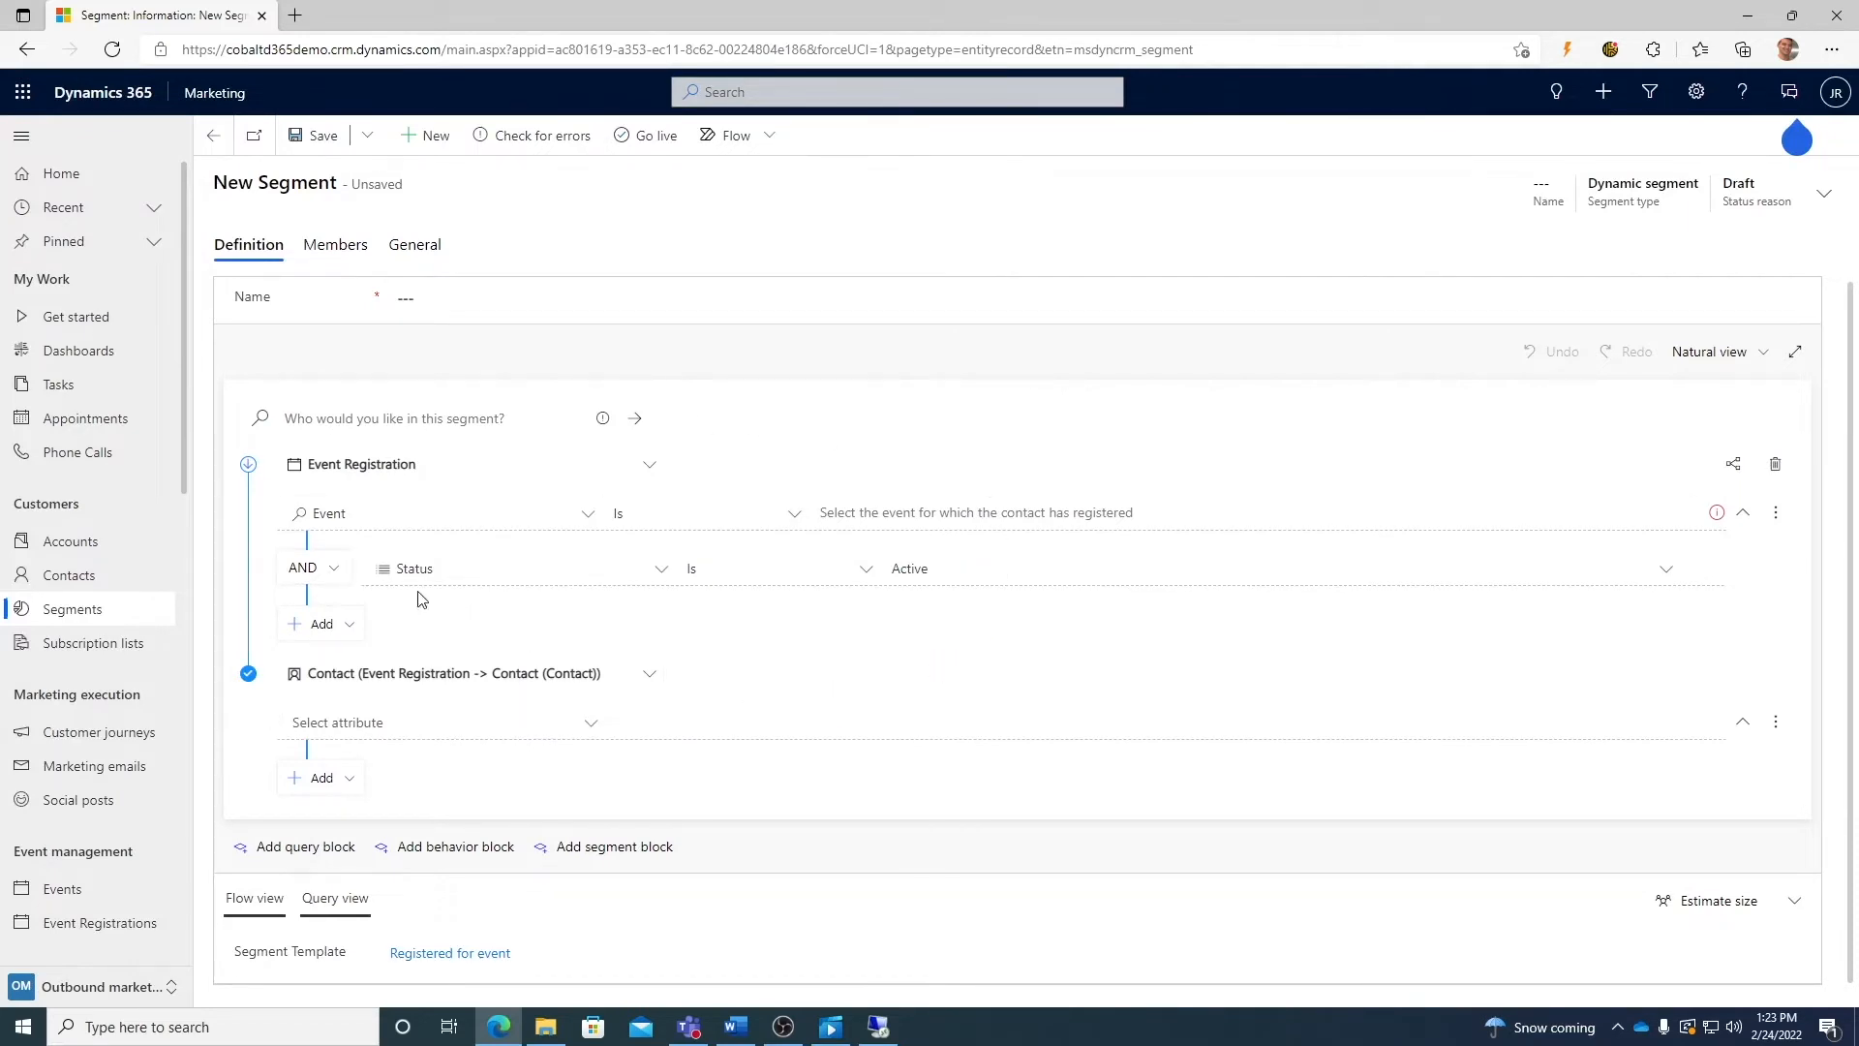
- Set the segment's Event Registration condition so that the event is Cobalt Webinar
click(970, 521)
text(cobalt)
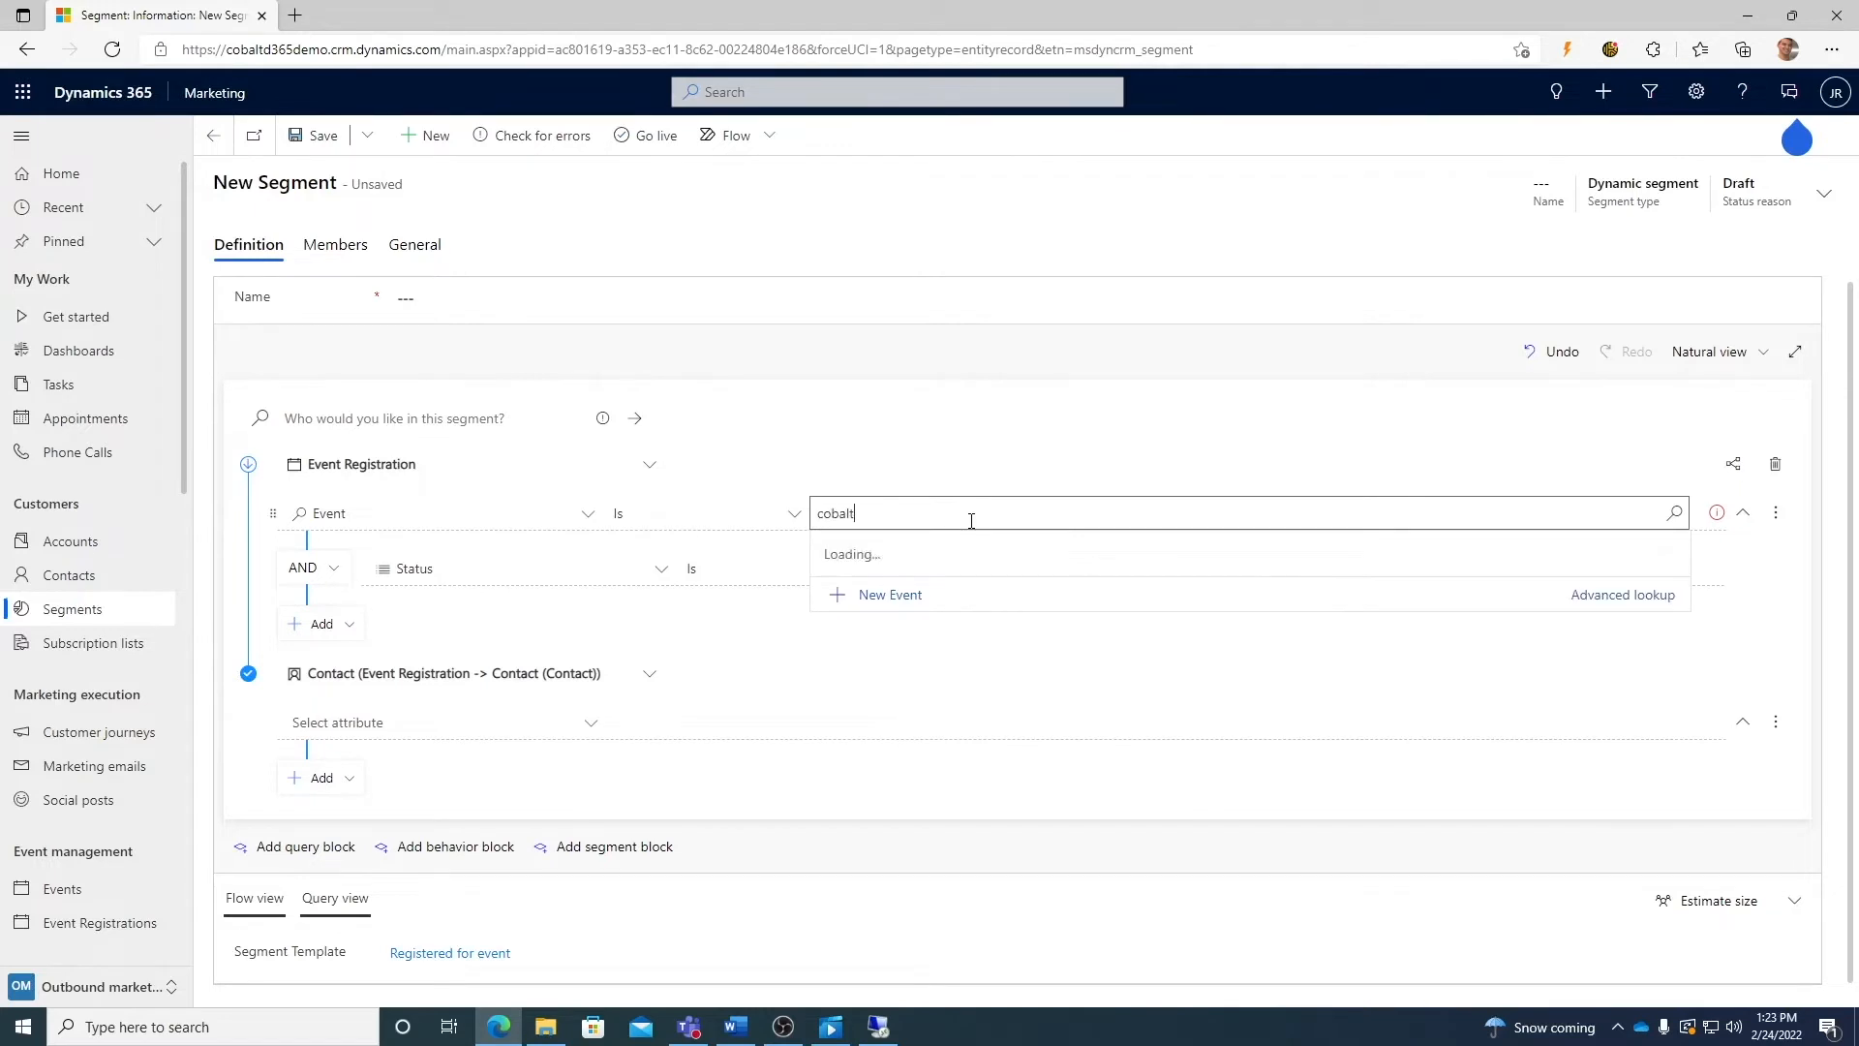
click(986, 587)
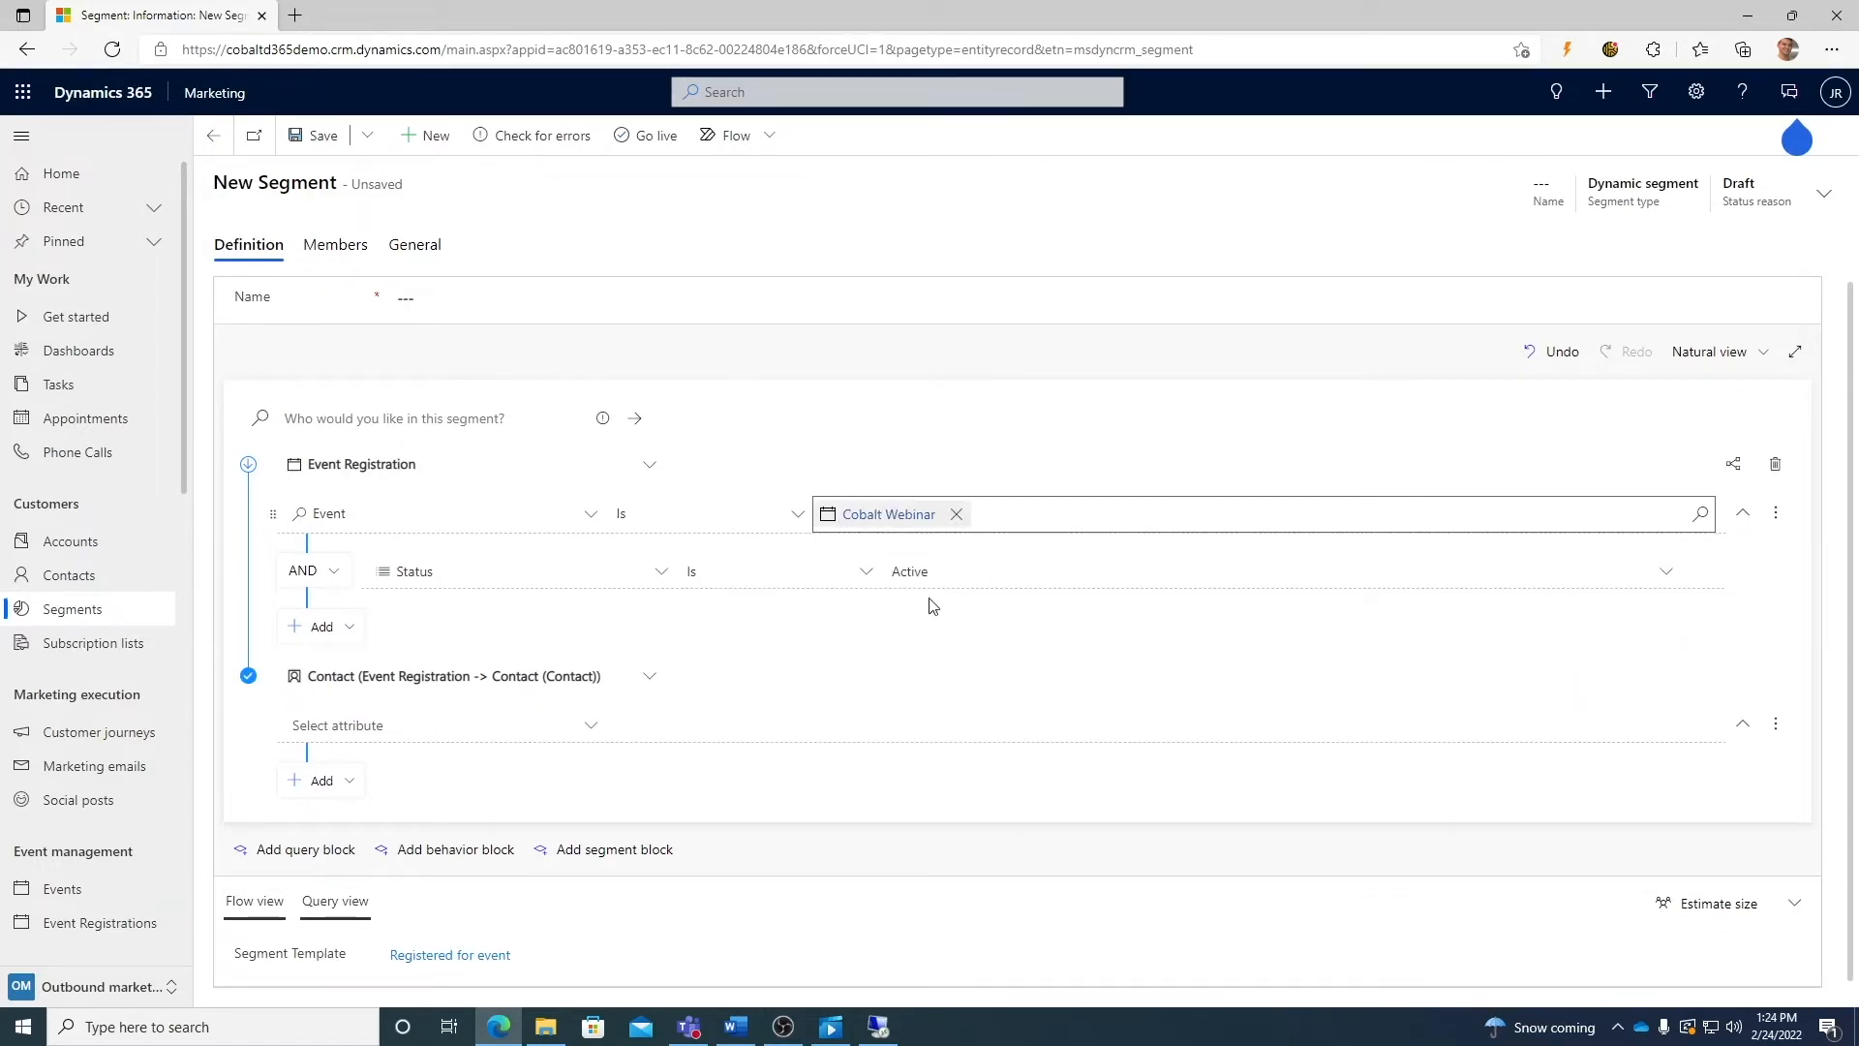
- Name the segment "Webinar Segment", save it and take it live from its member list
click(506, 308)
text(Webinar Segment)
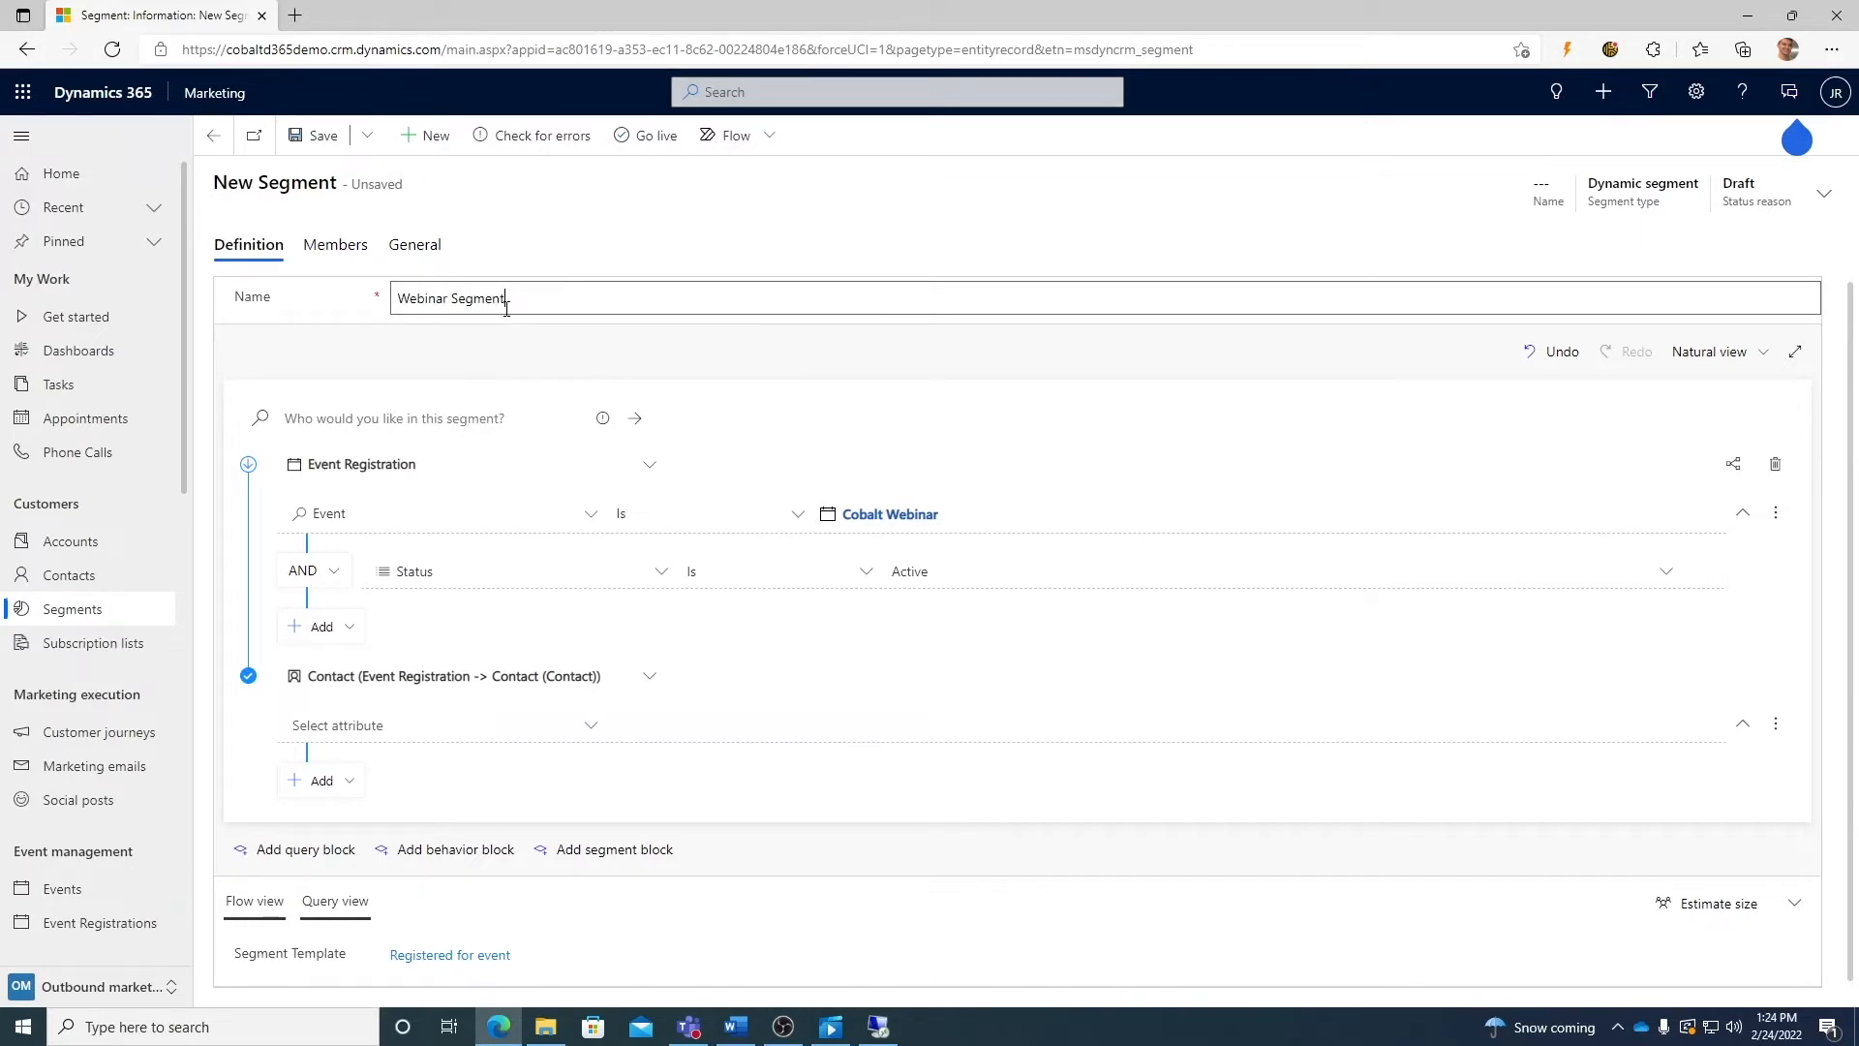
click(319, 137)
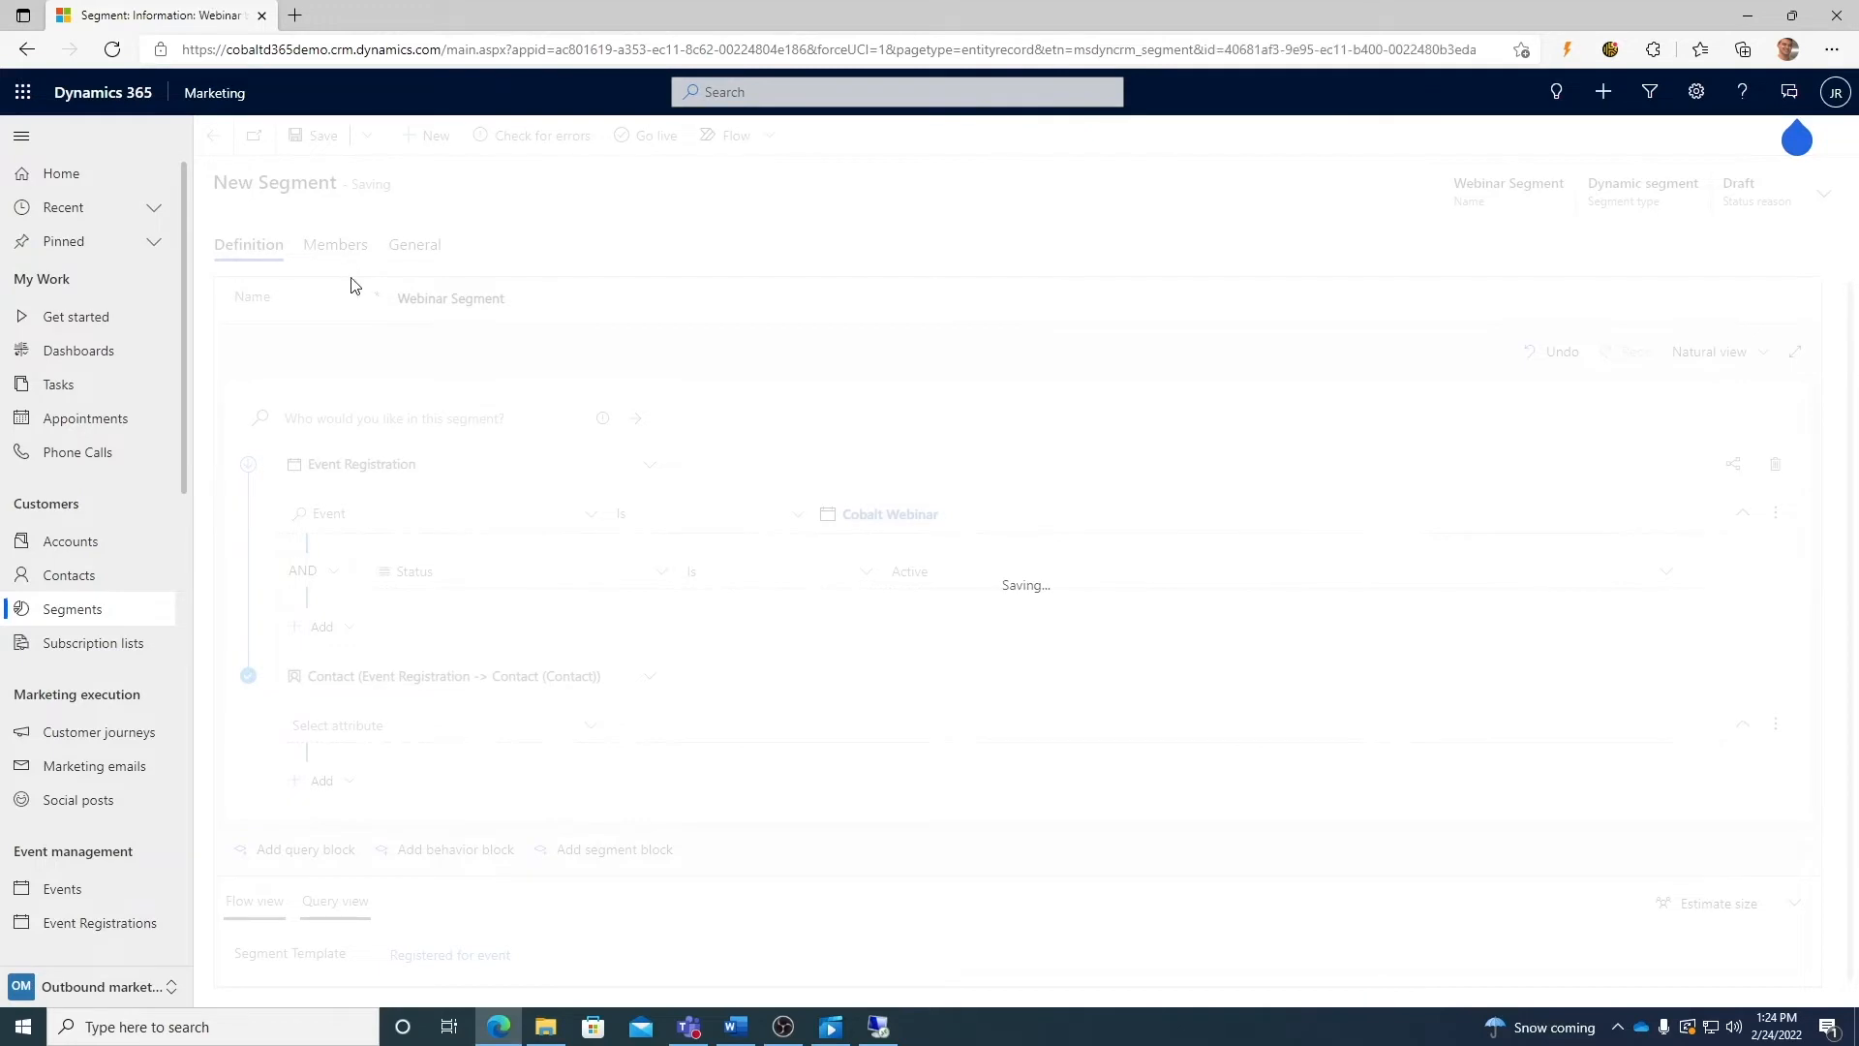
click(338, 248)
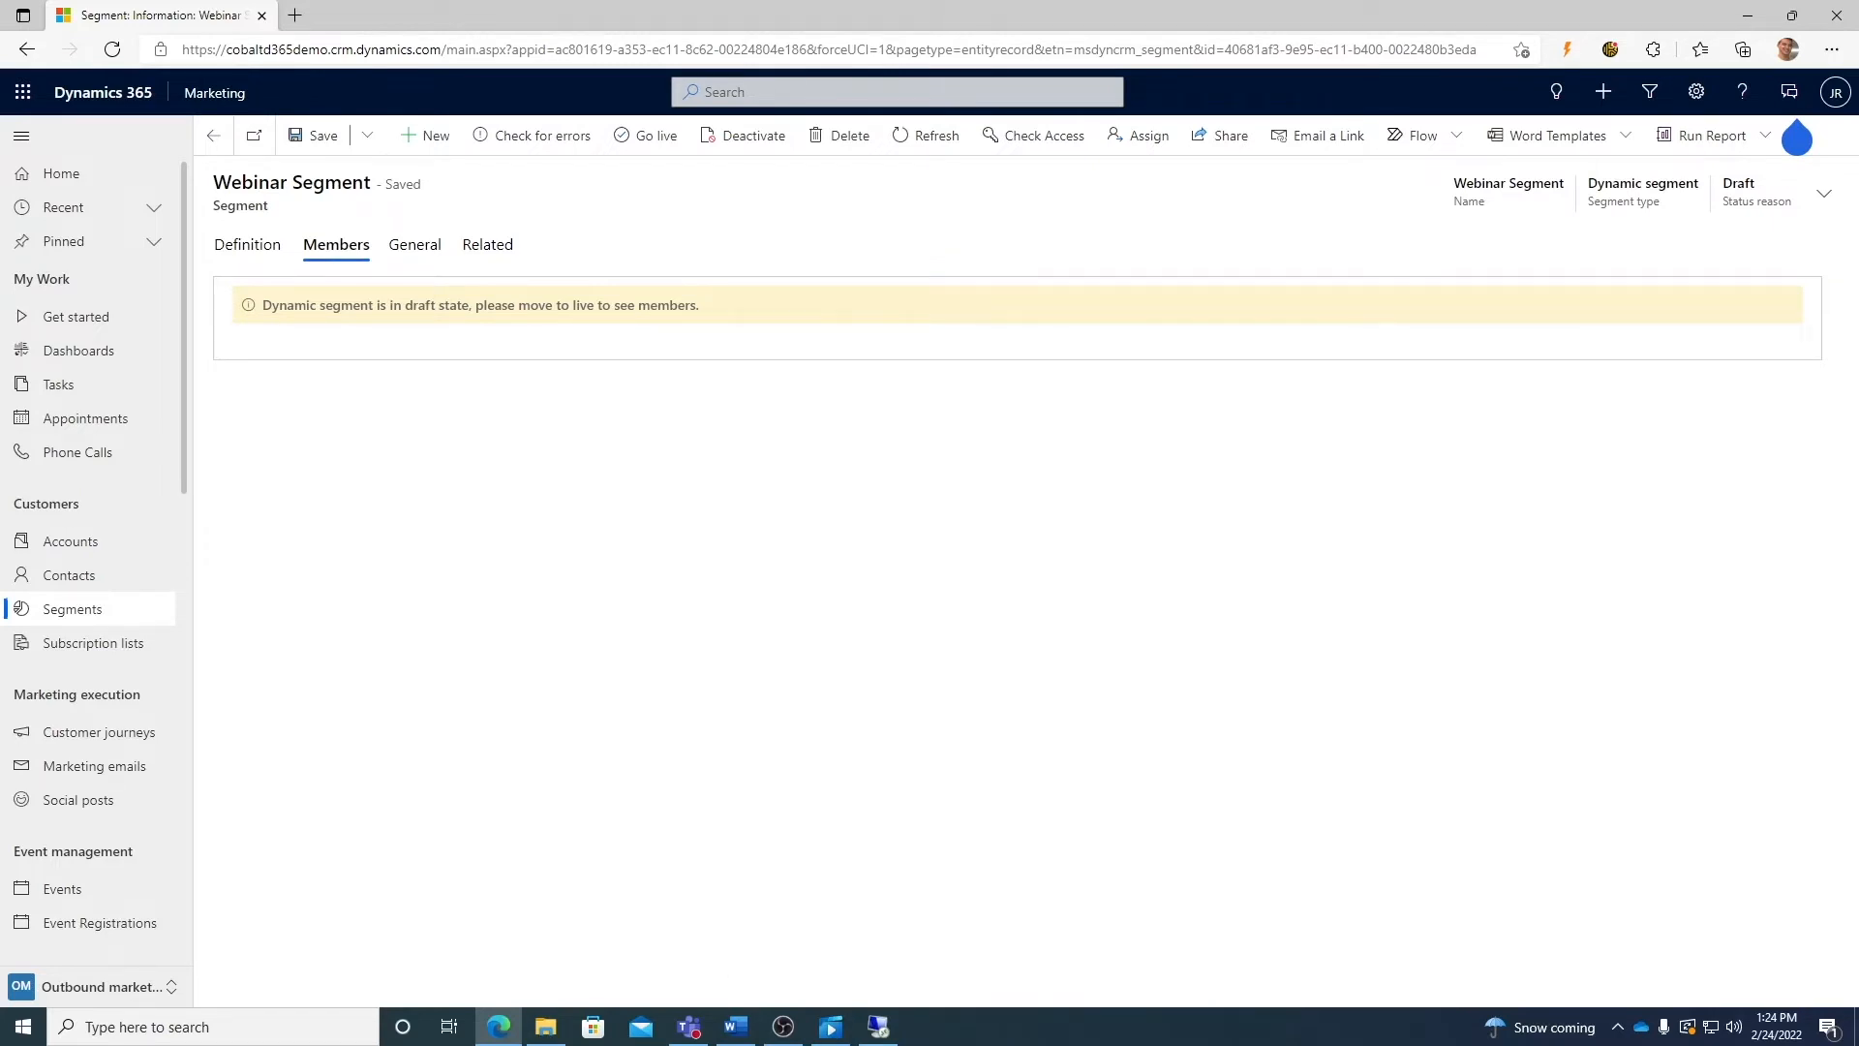
click(620, 135)
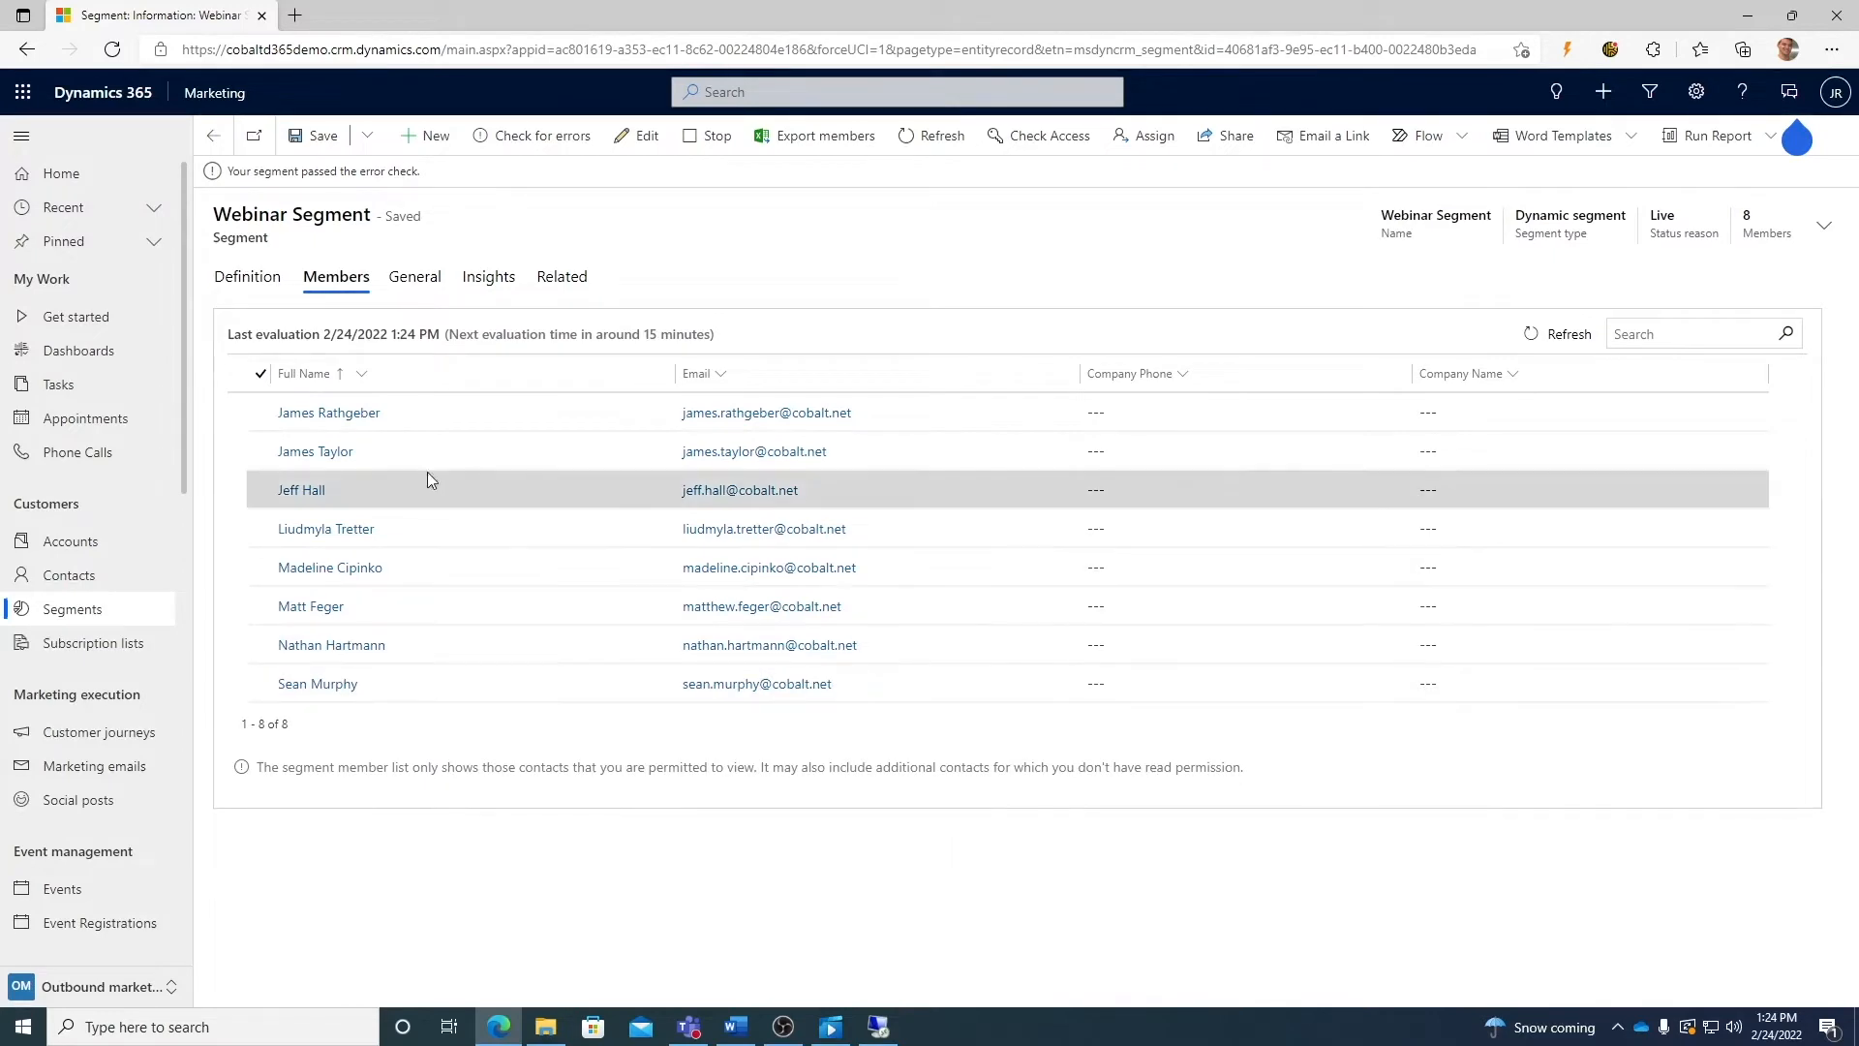
- Create a new customer journey from the Simple Email Journey template
click(136, 736)
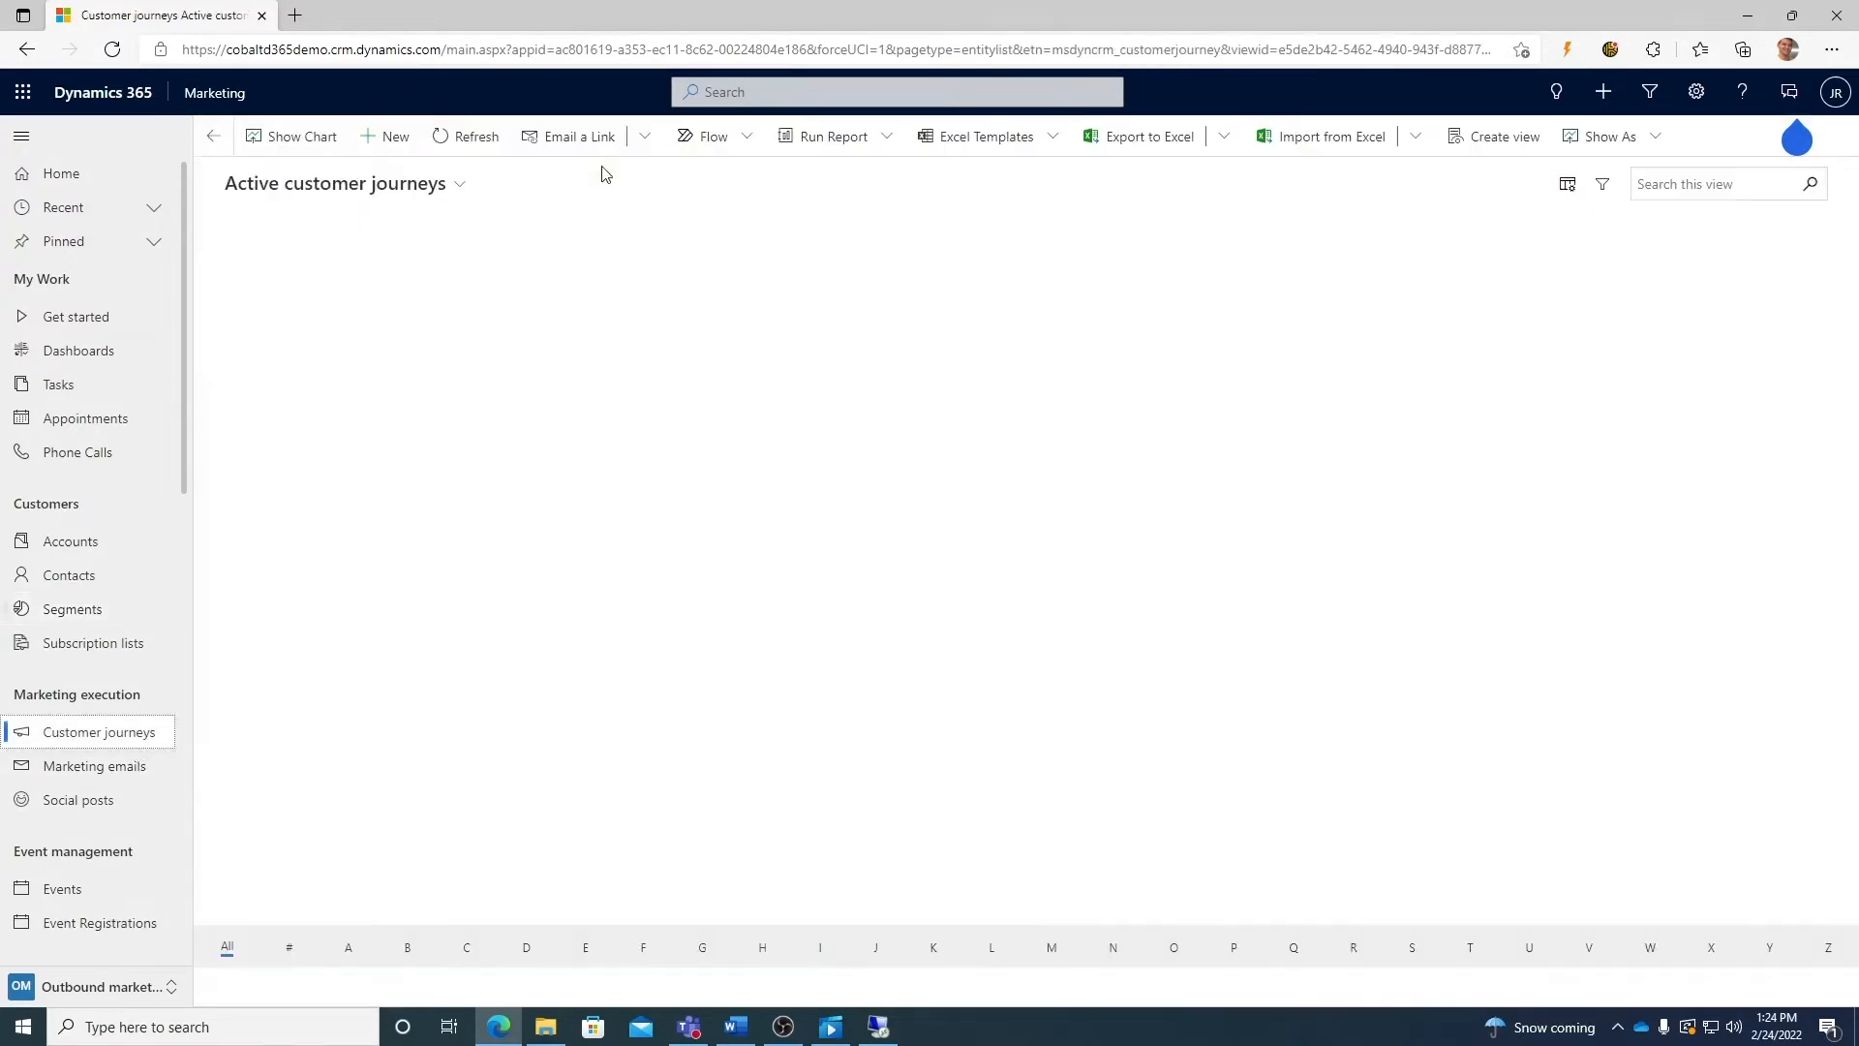
click(396, 137)
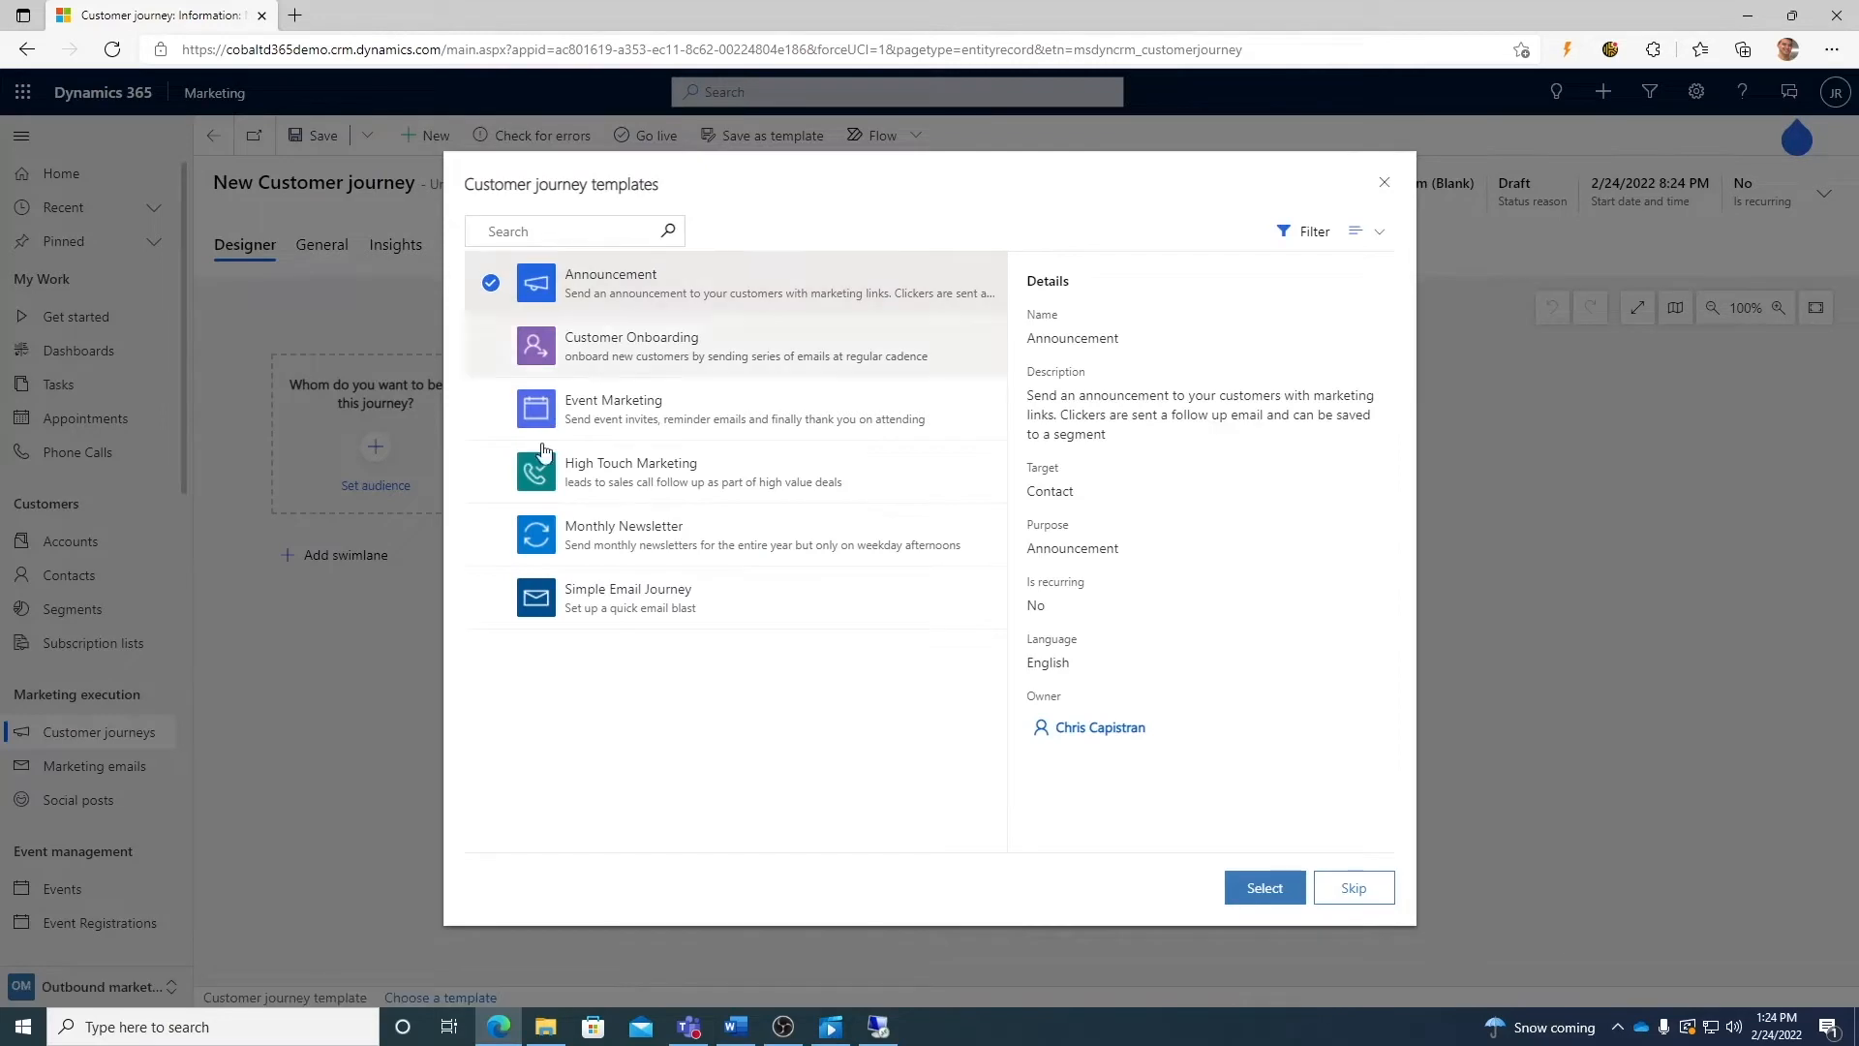
click(491, 601)
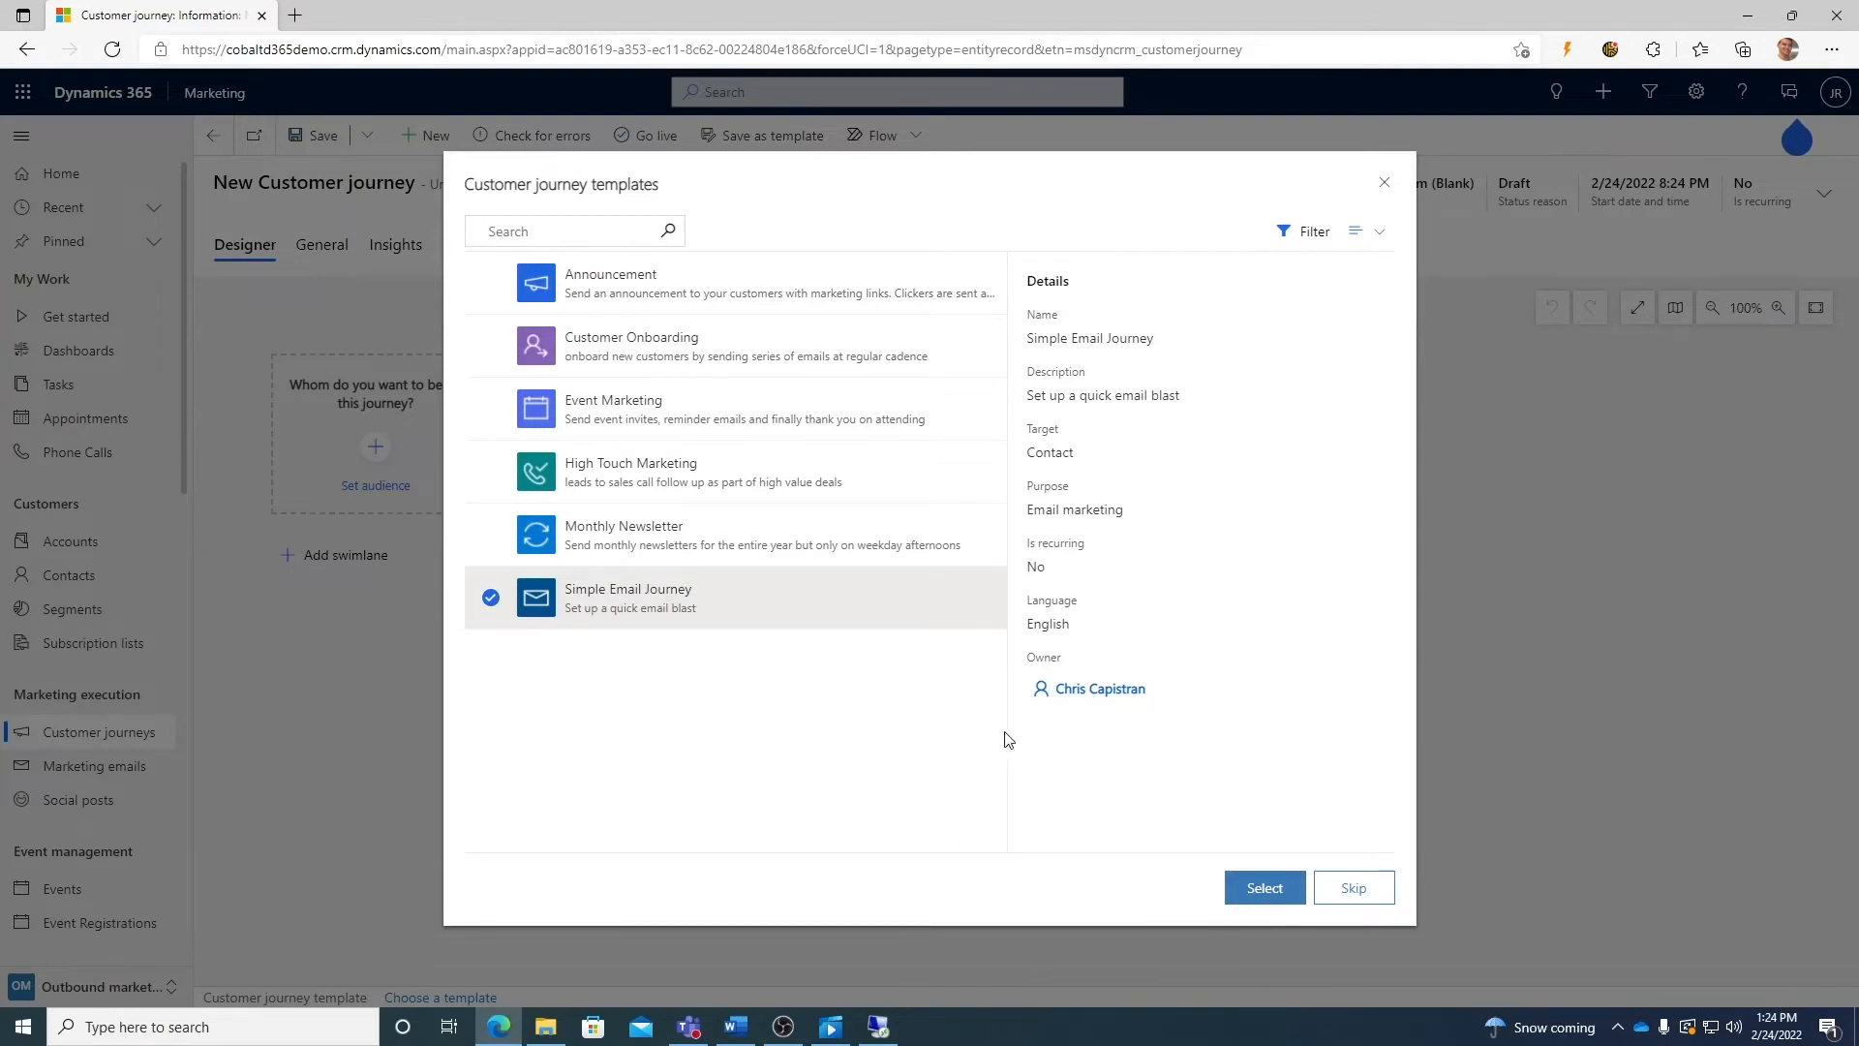
click(1268, 889)
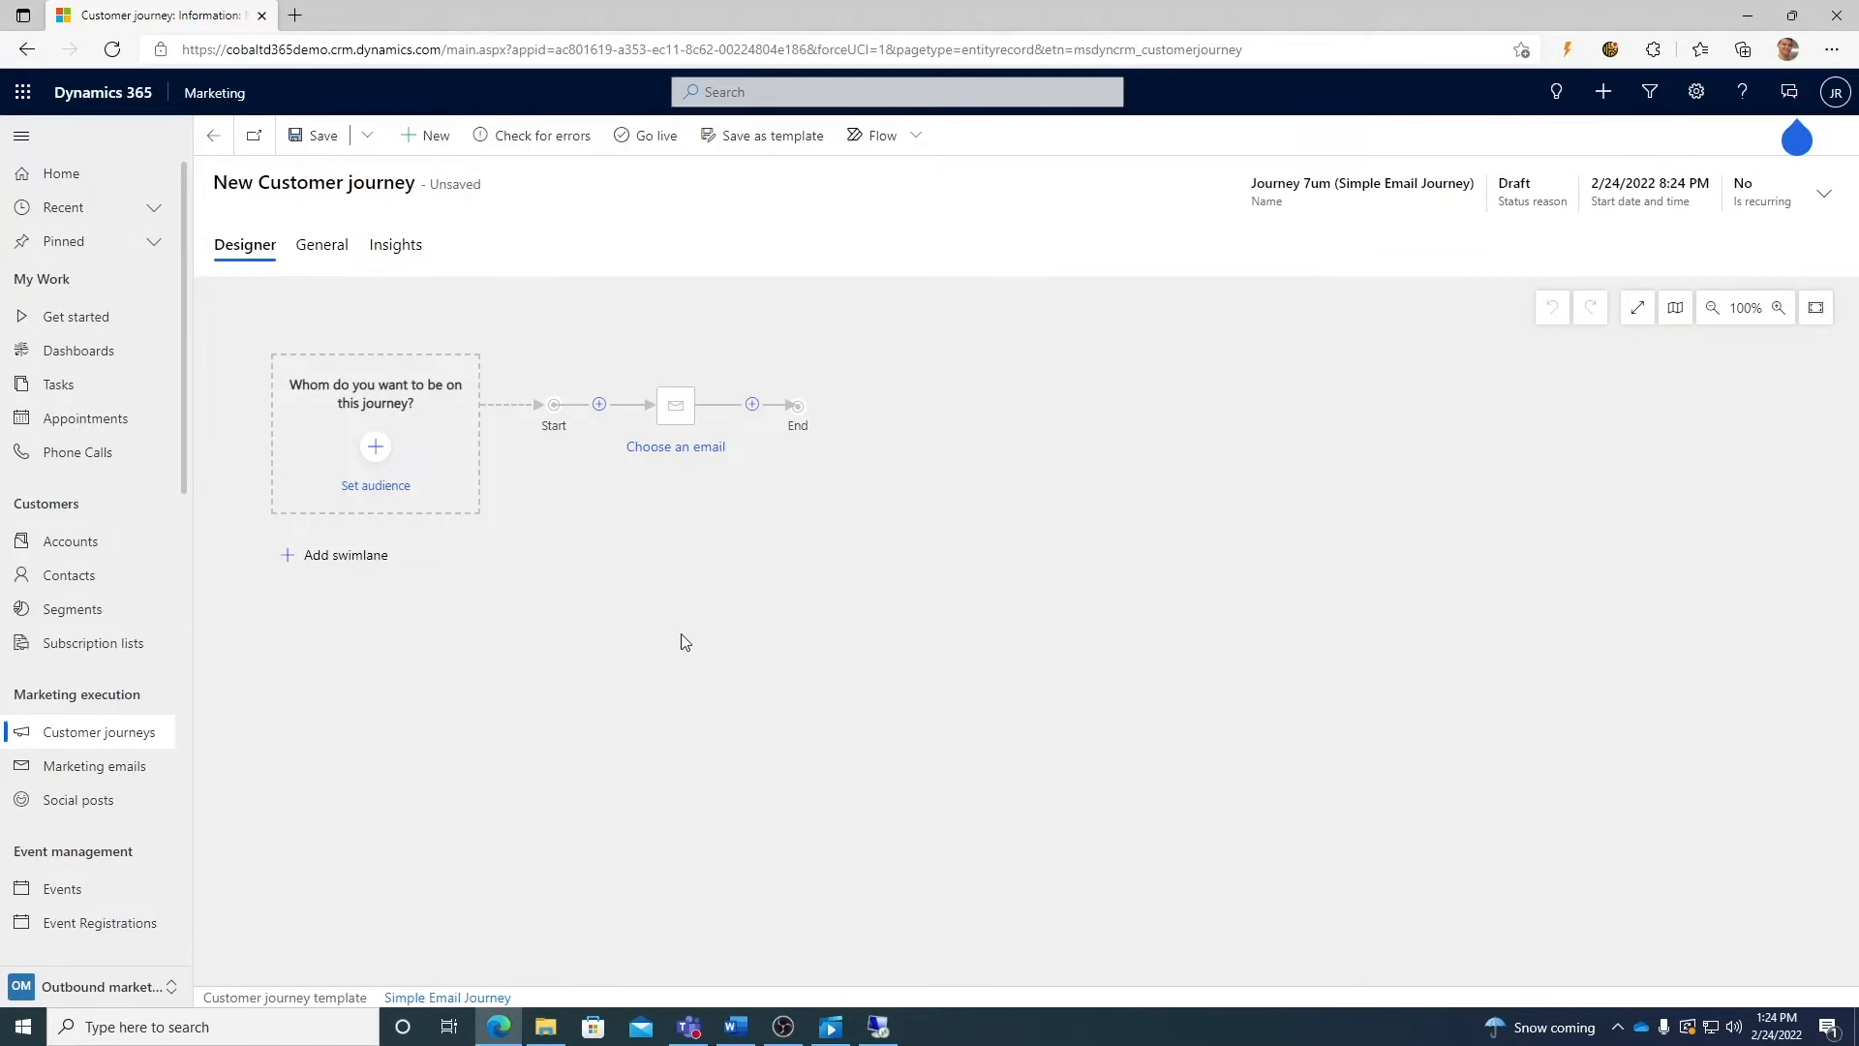
- Set the journey's audience to the segment "Webinar Segment"
click(377, 455)
click(1717, 575)
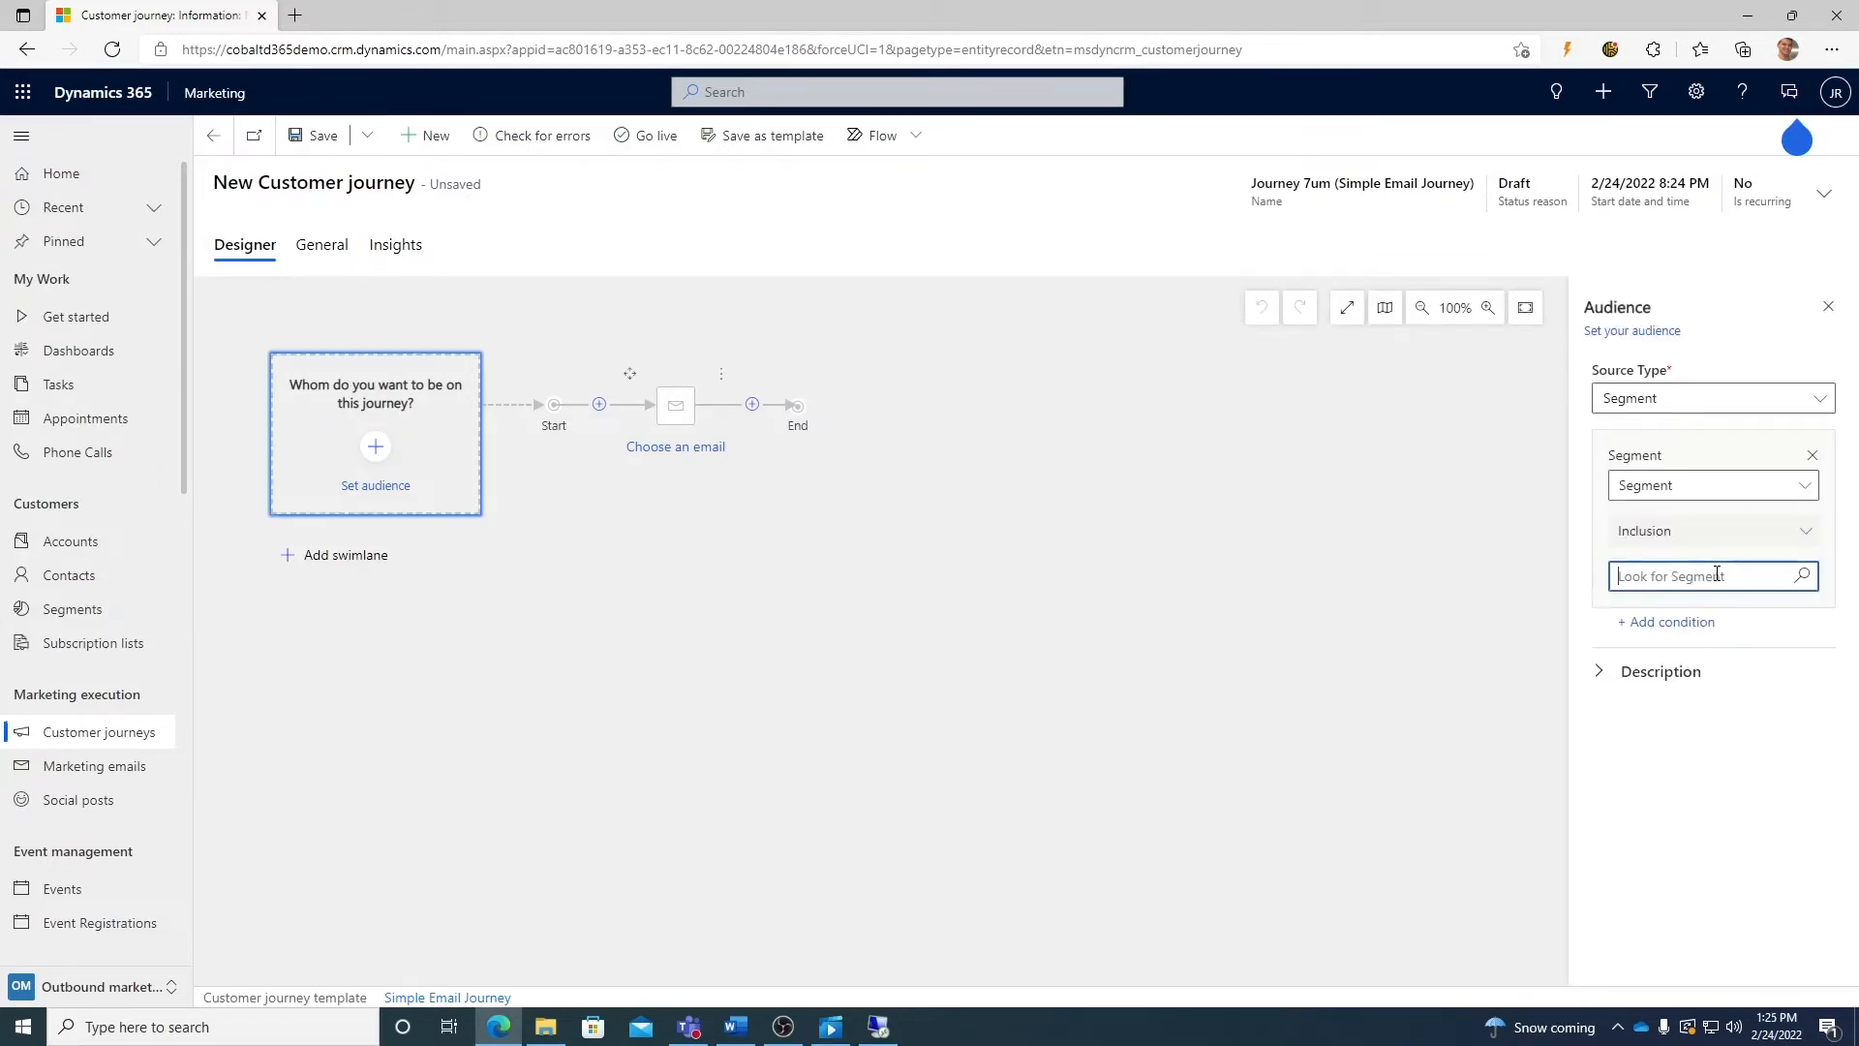
click(1801, 575)
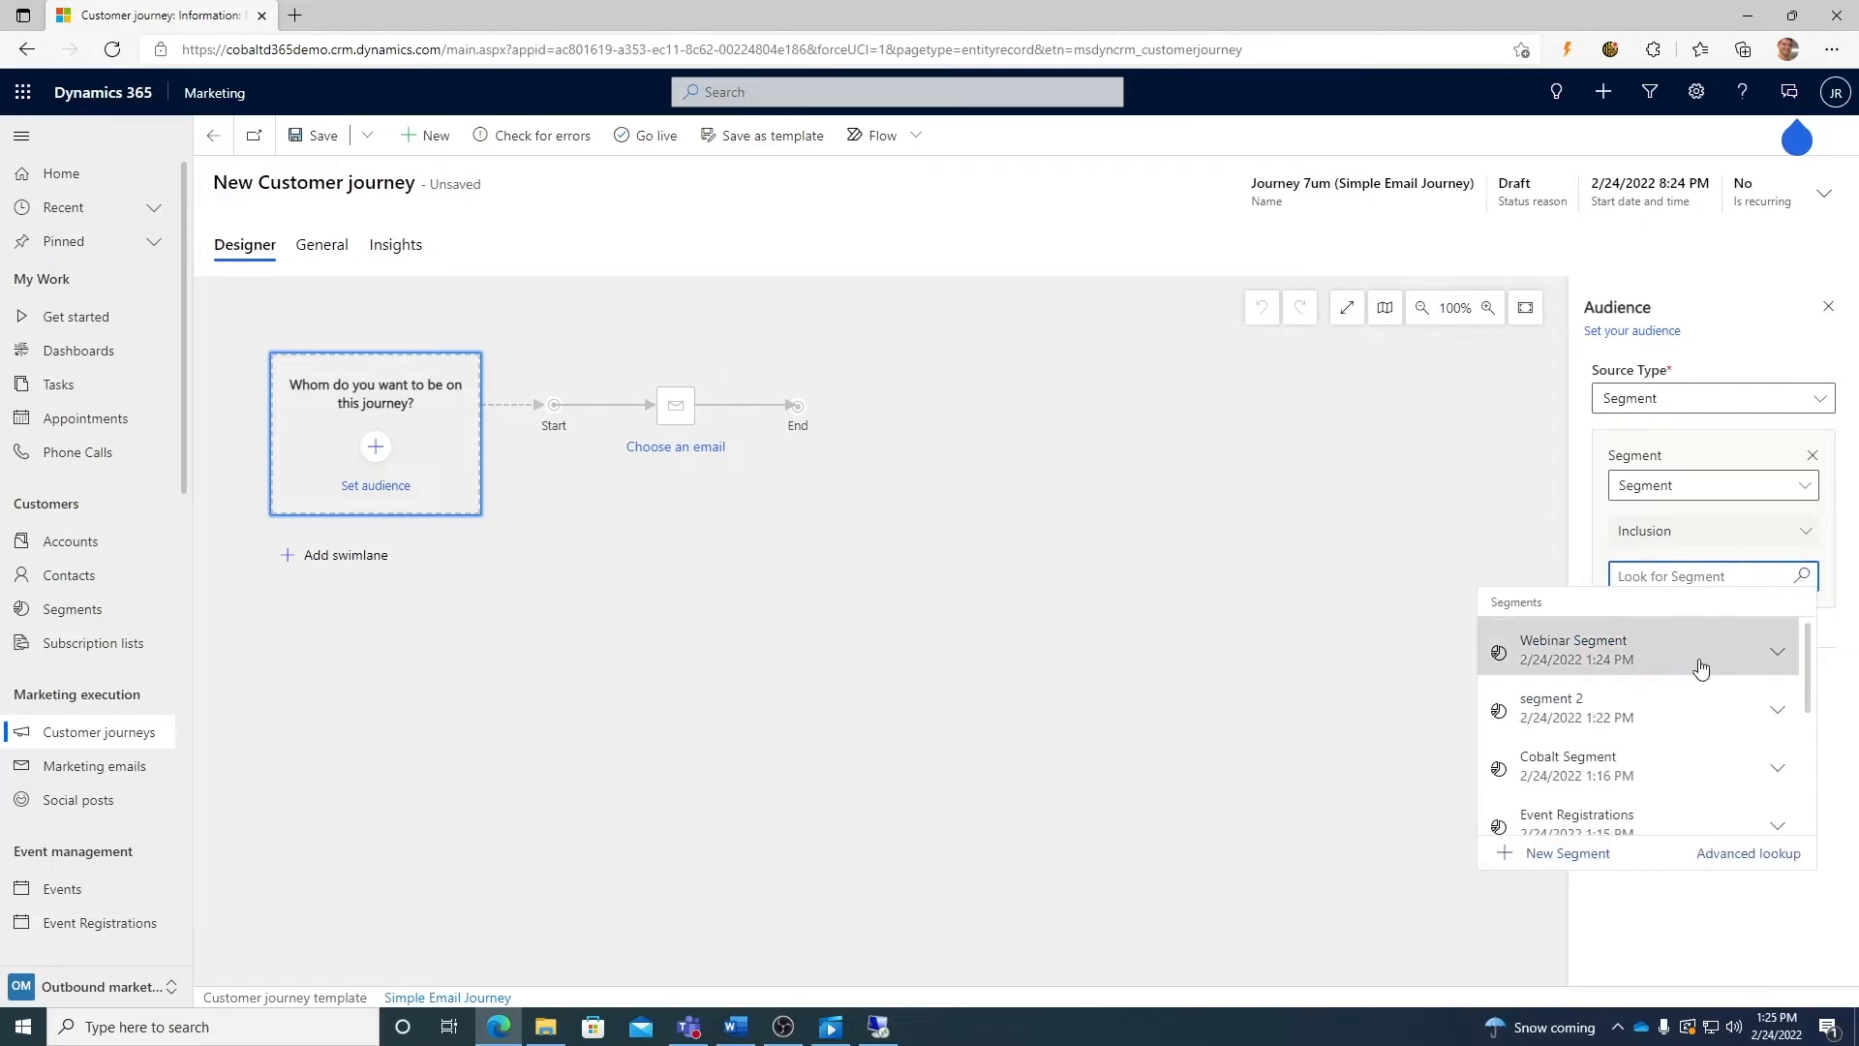
click(1701, 658)
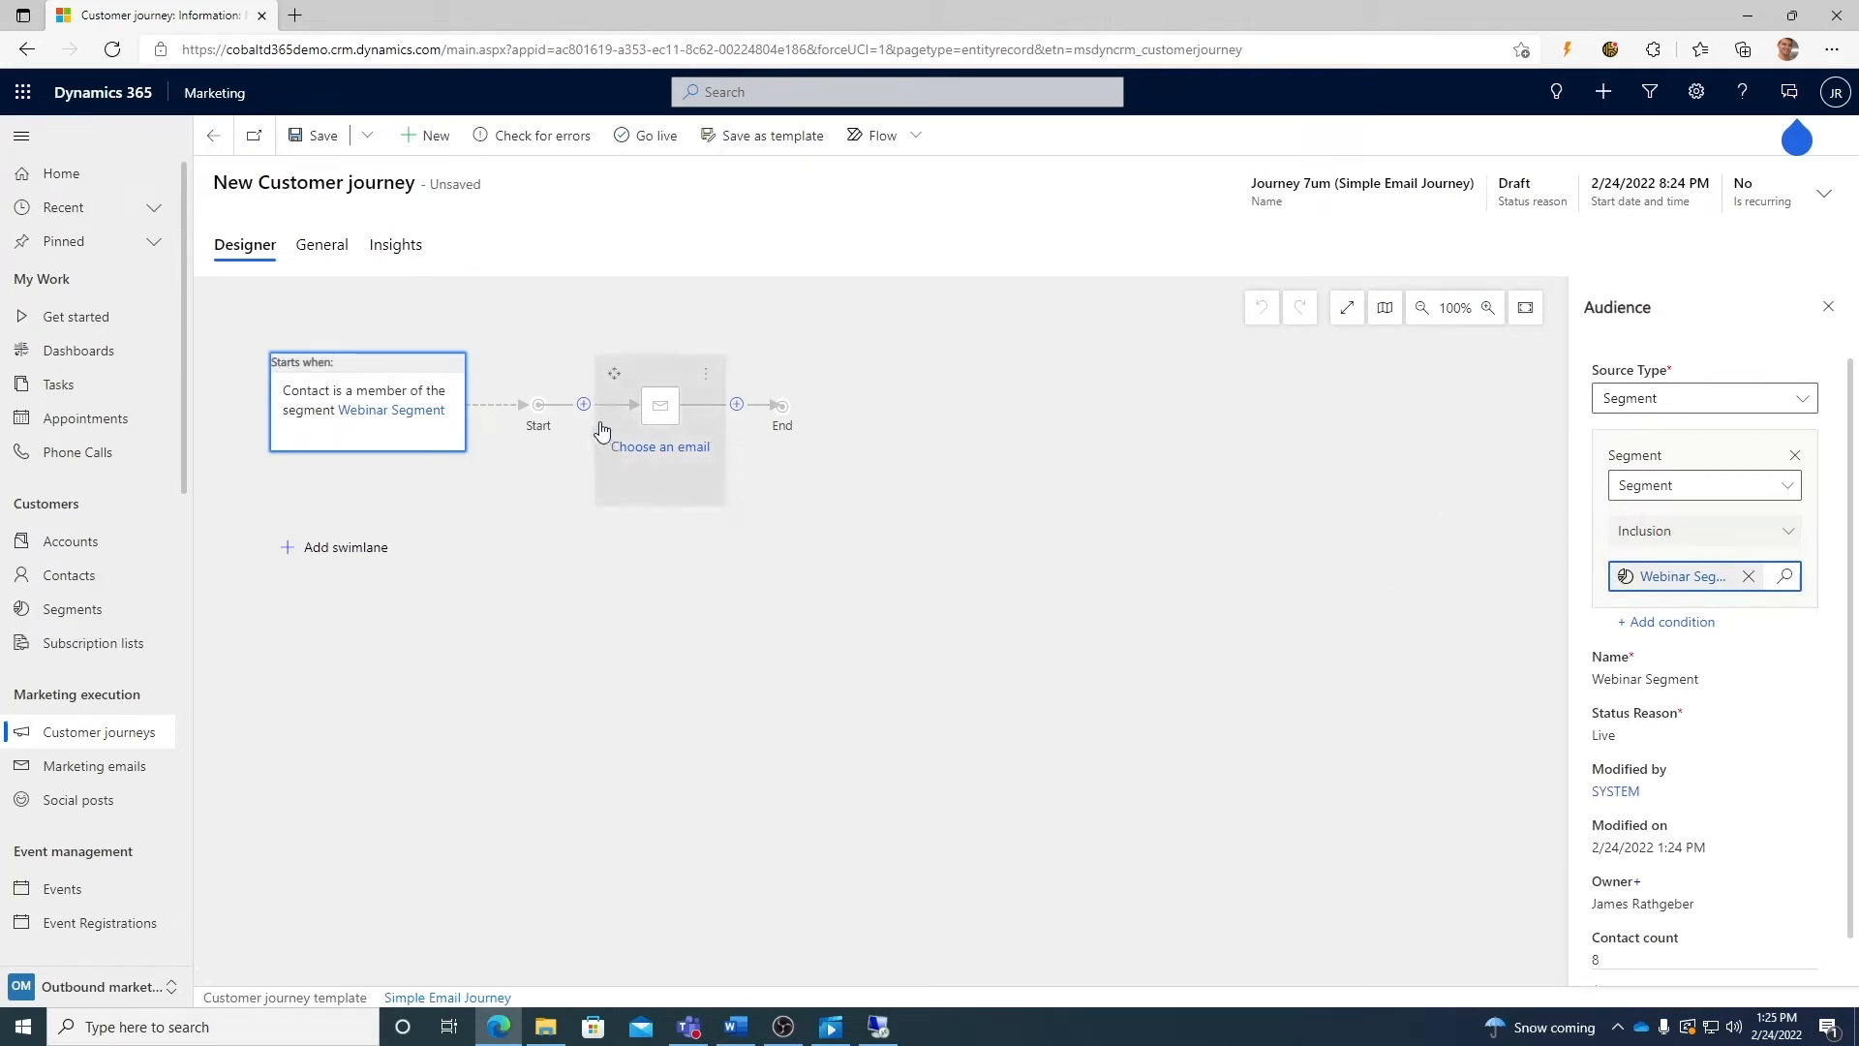
- Assign the Post-Event Survey marketing email to the journey's email tile
click(667, 419)
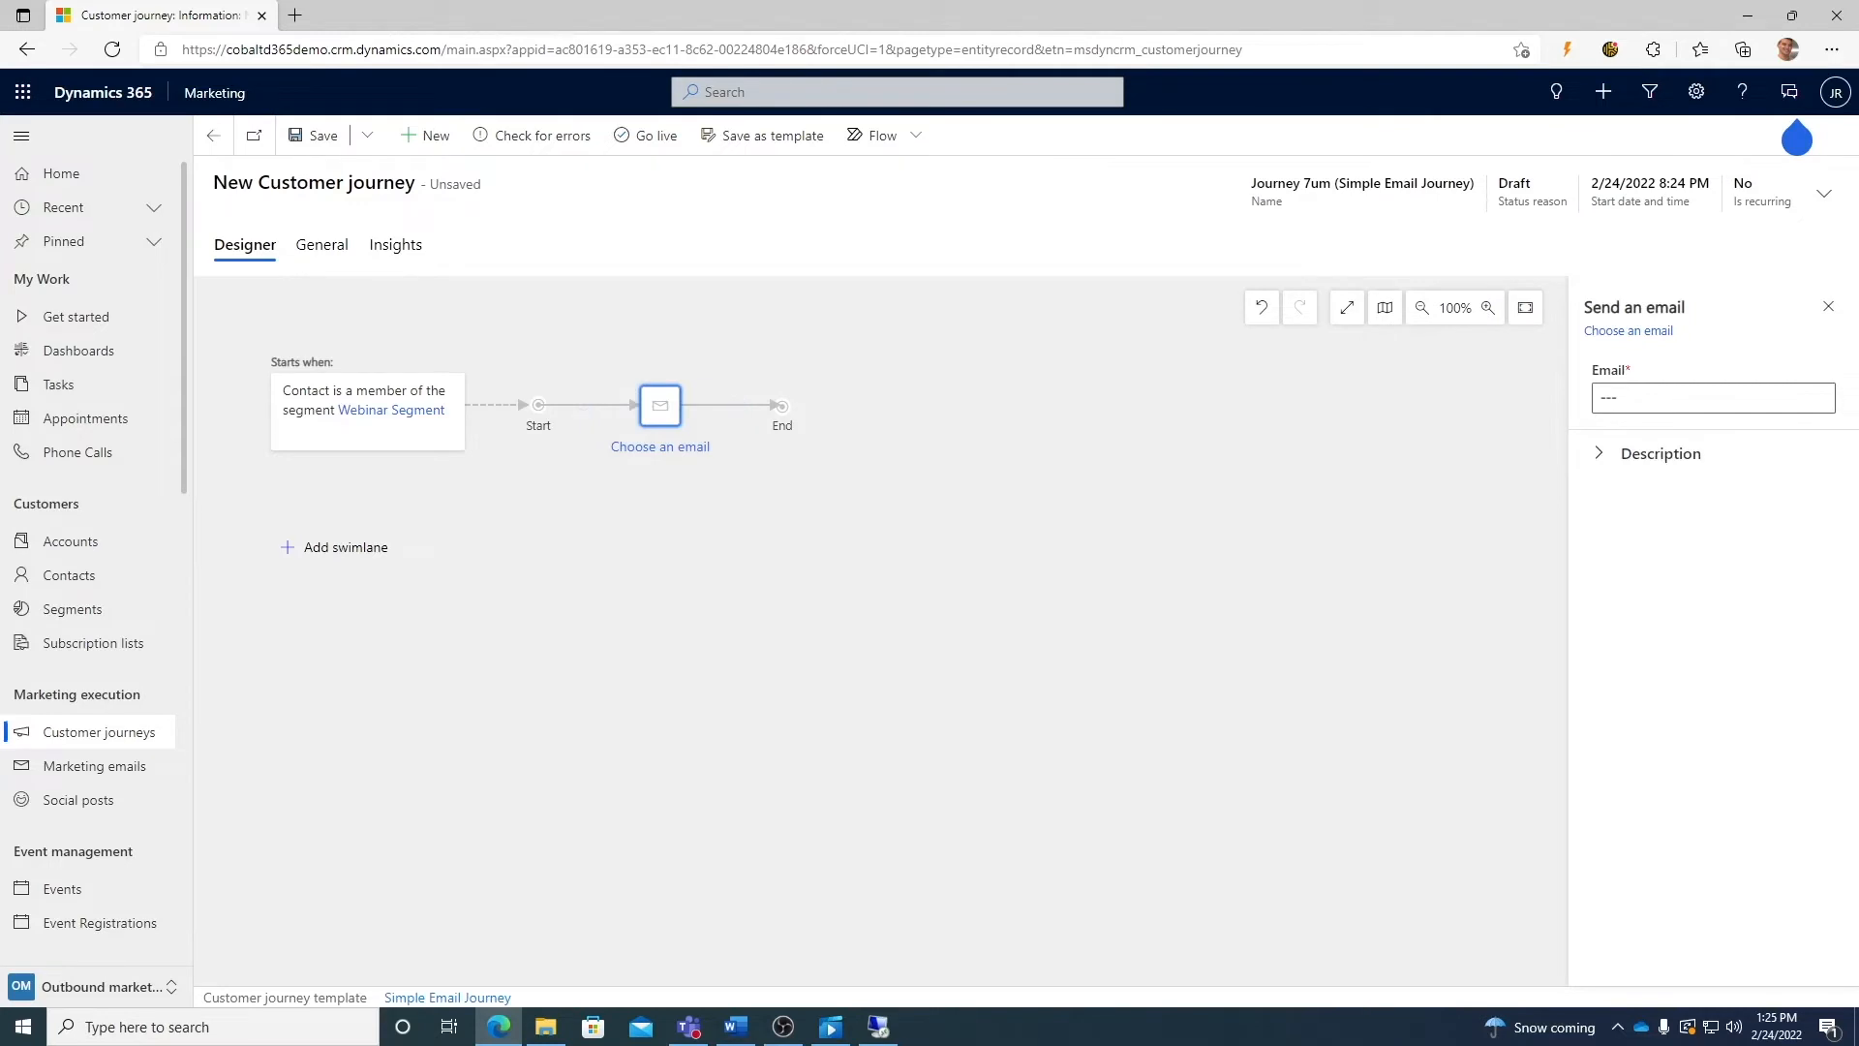
click(1823, 398)
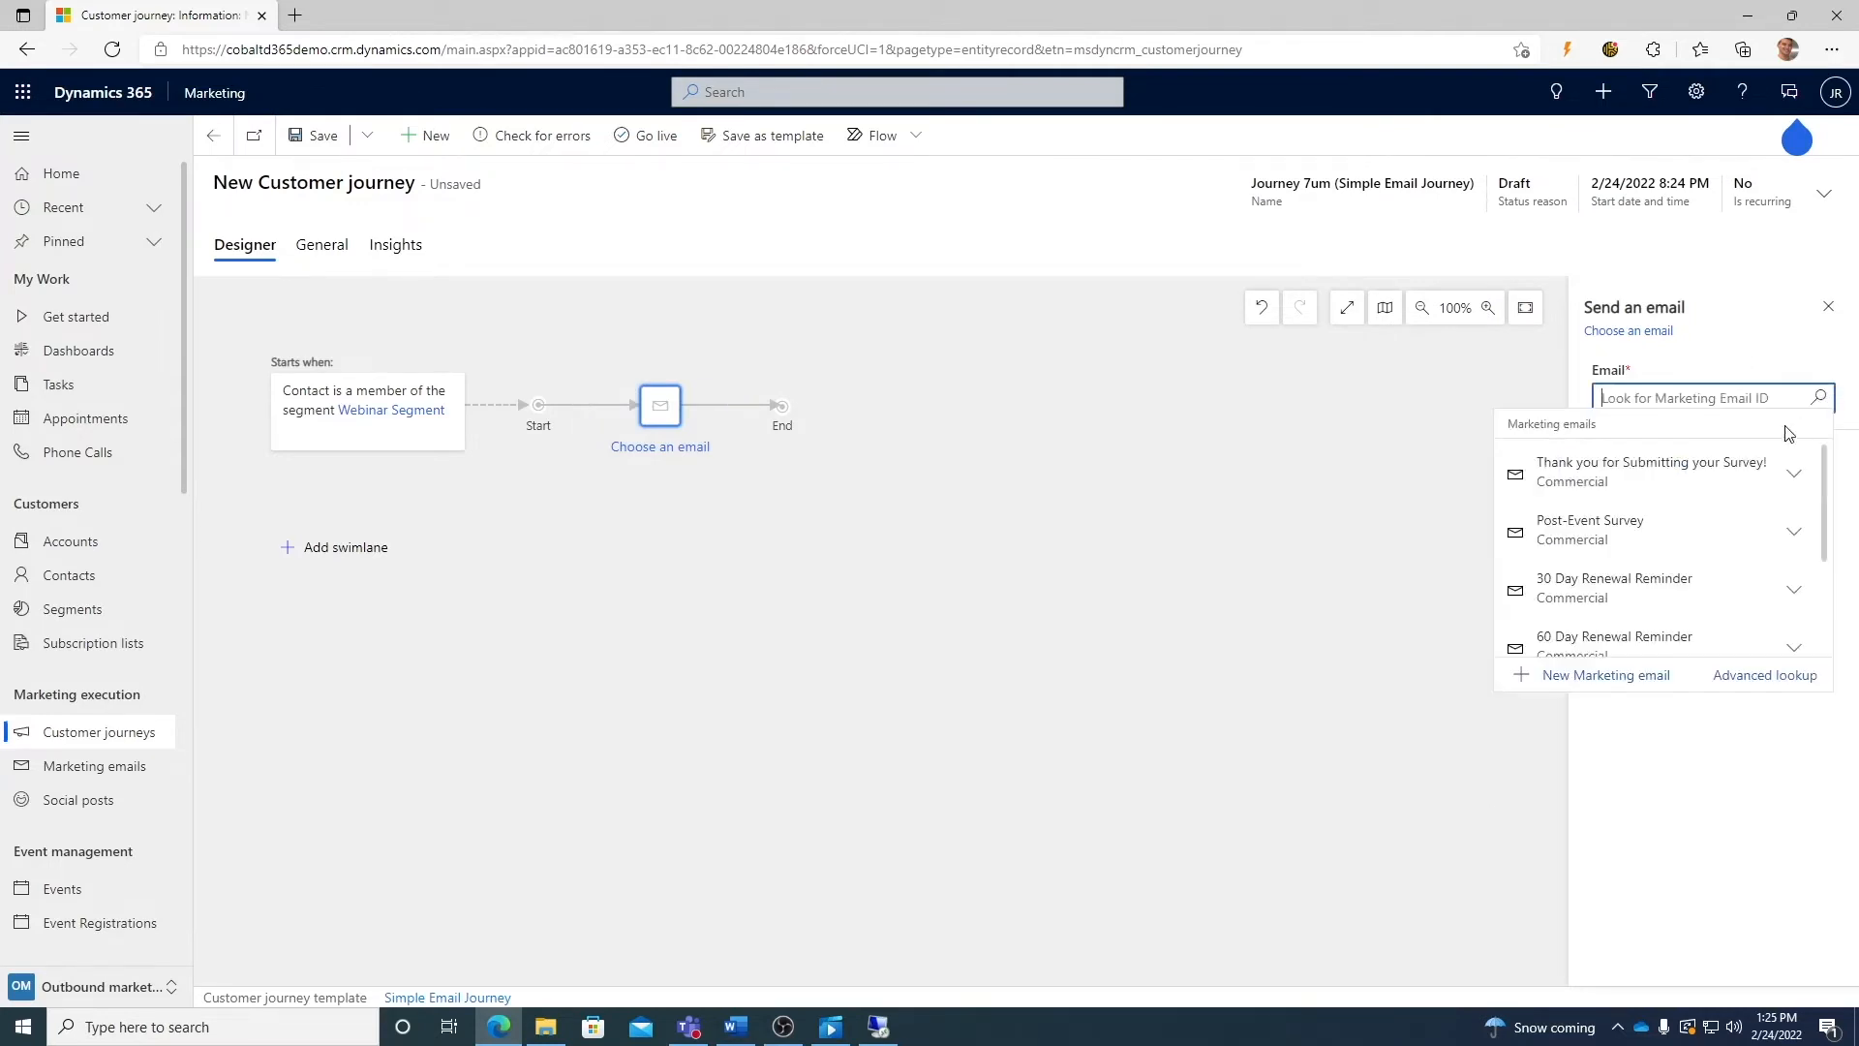
click(1681, 523)
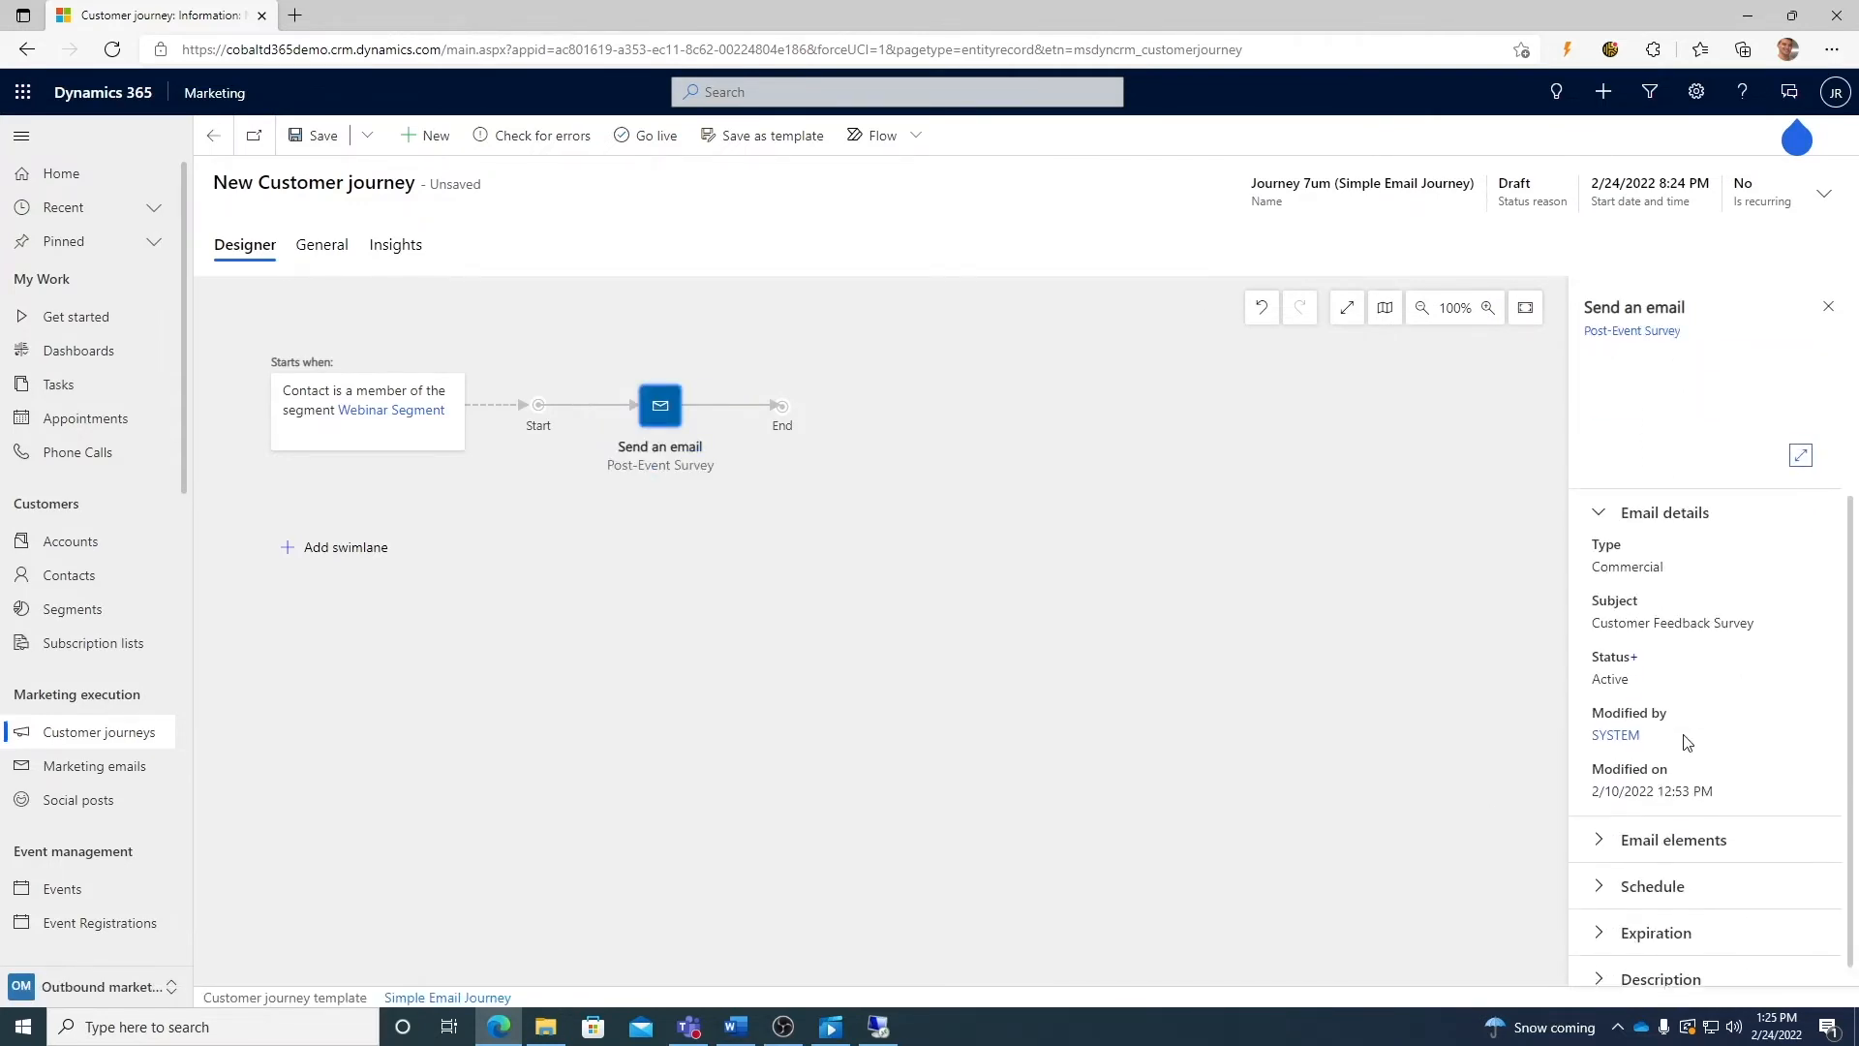
- Add the Customer Voice survey "Survey 1" as an email element of the Post-Event Survey email
click(1593, 829)
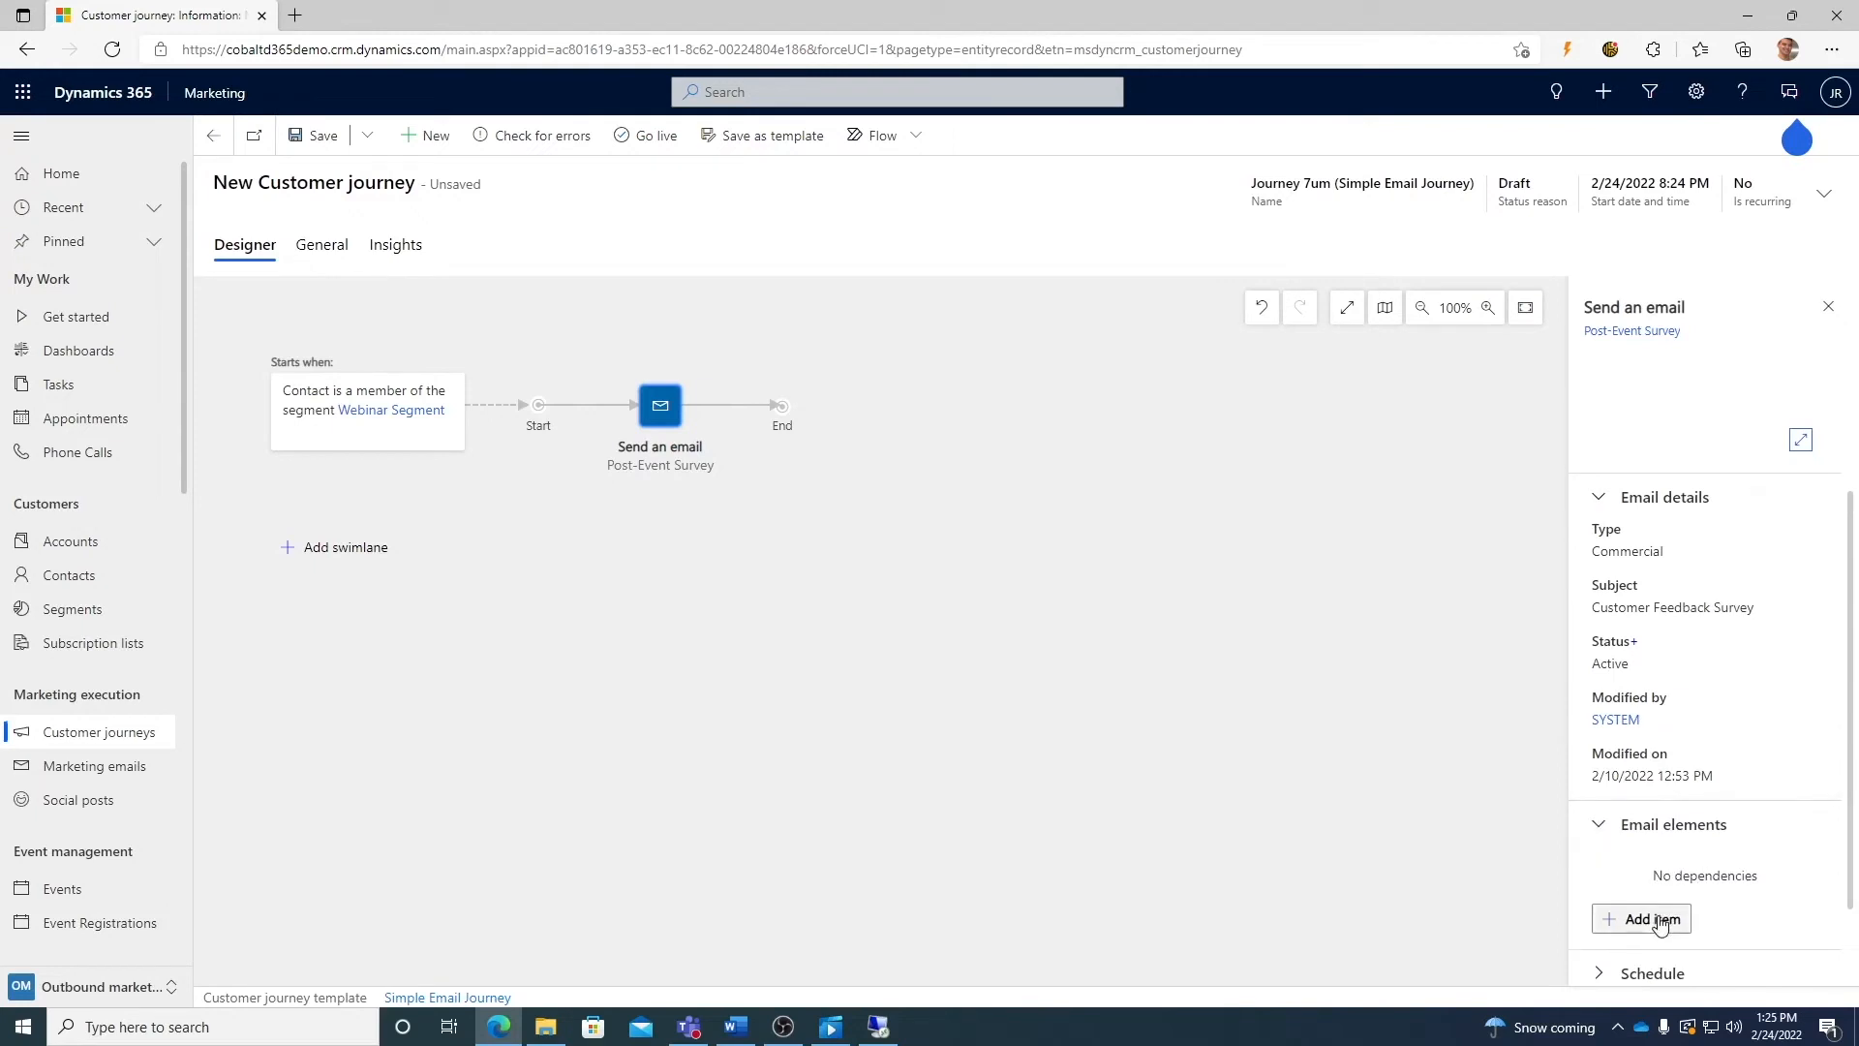
click(1656, 919)
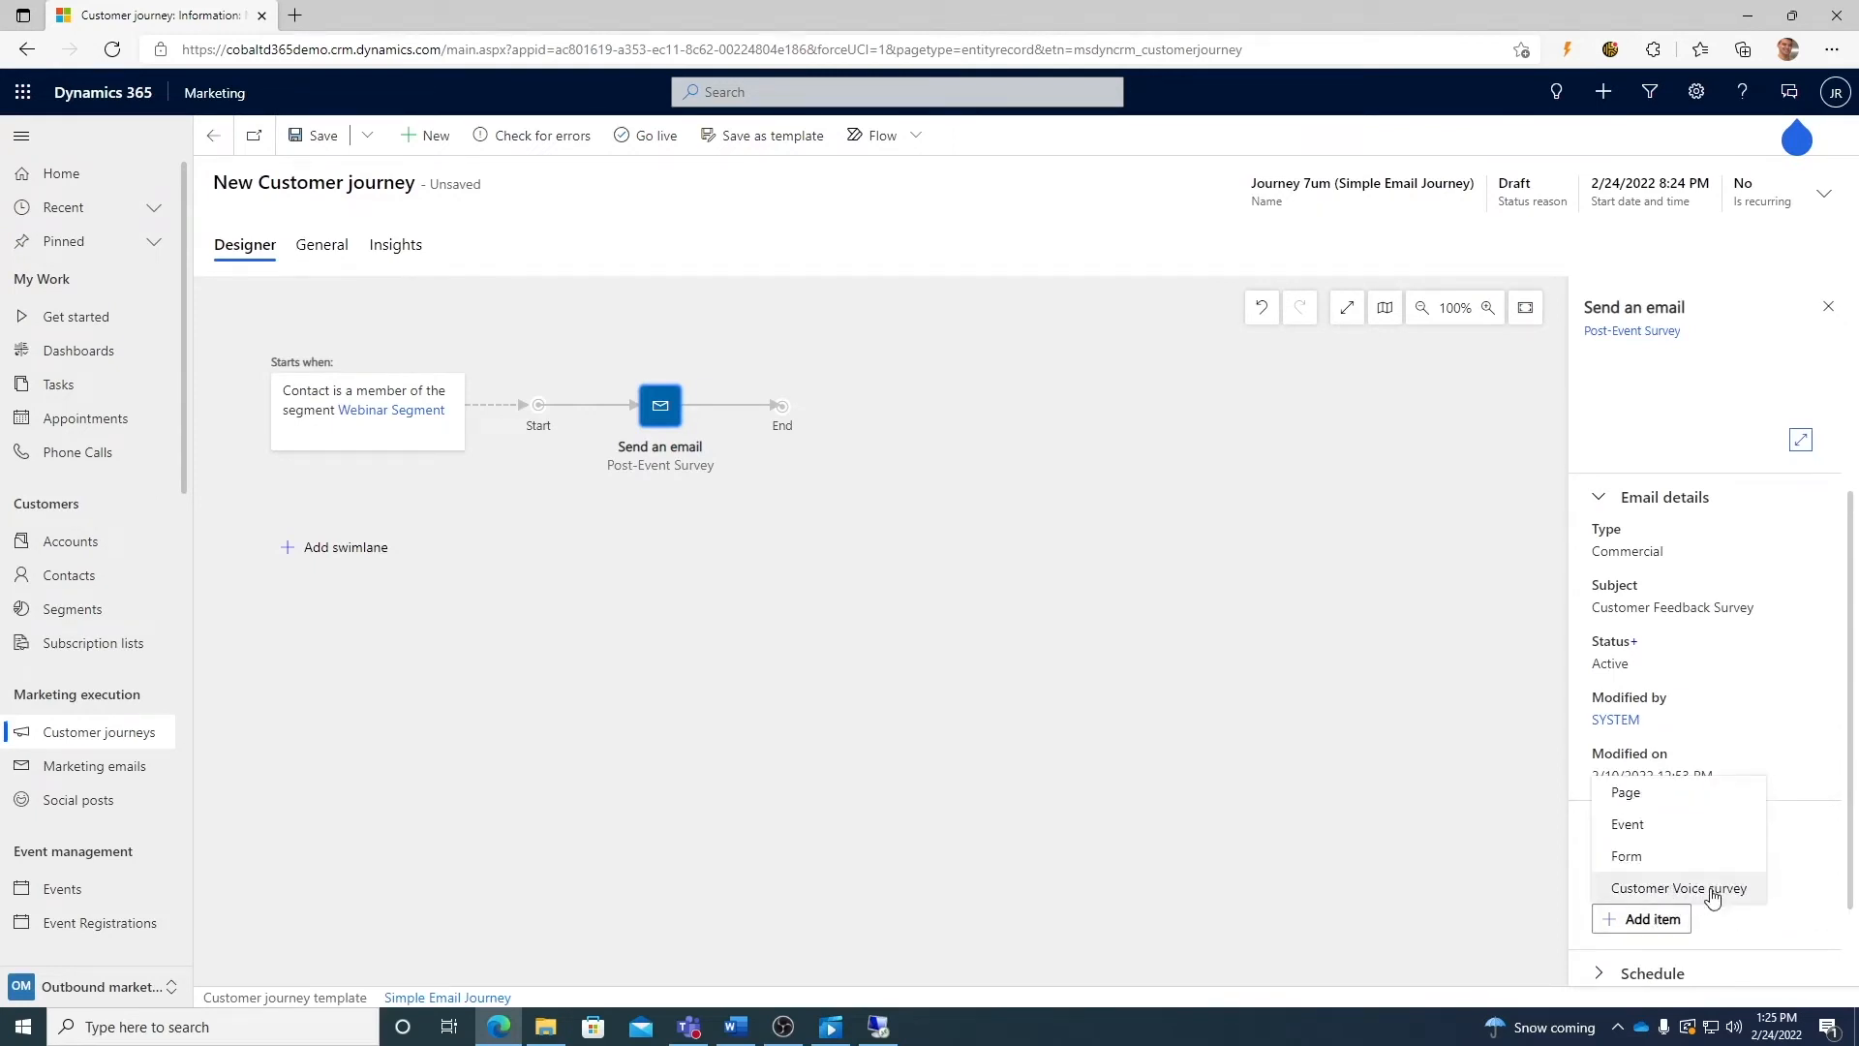
click(1711, 888)
click(1765, 886)
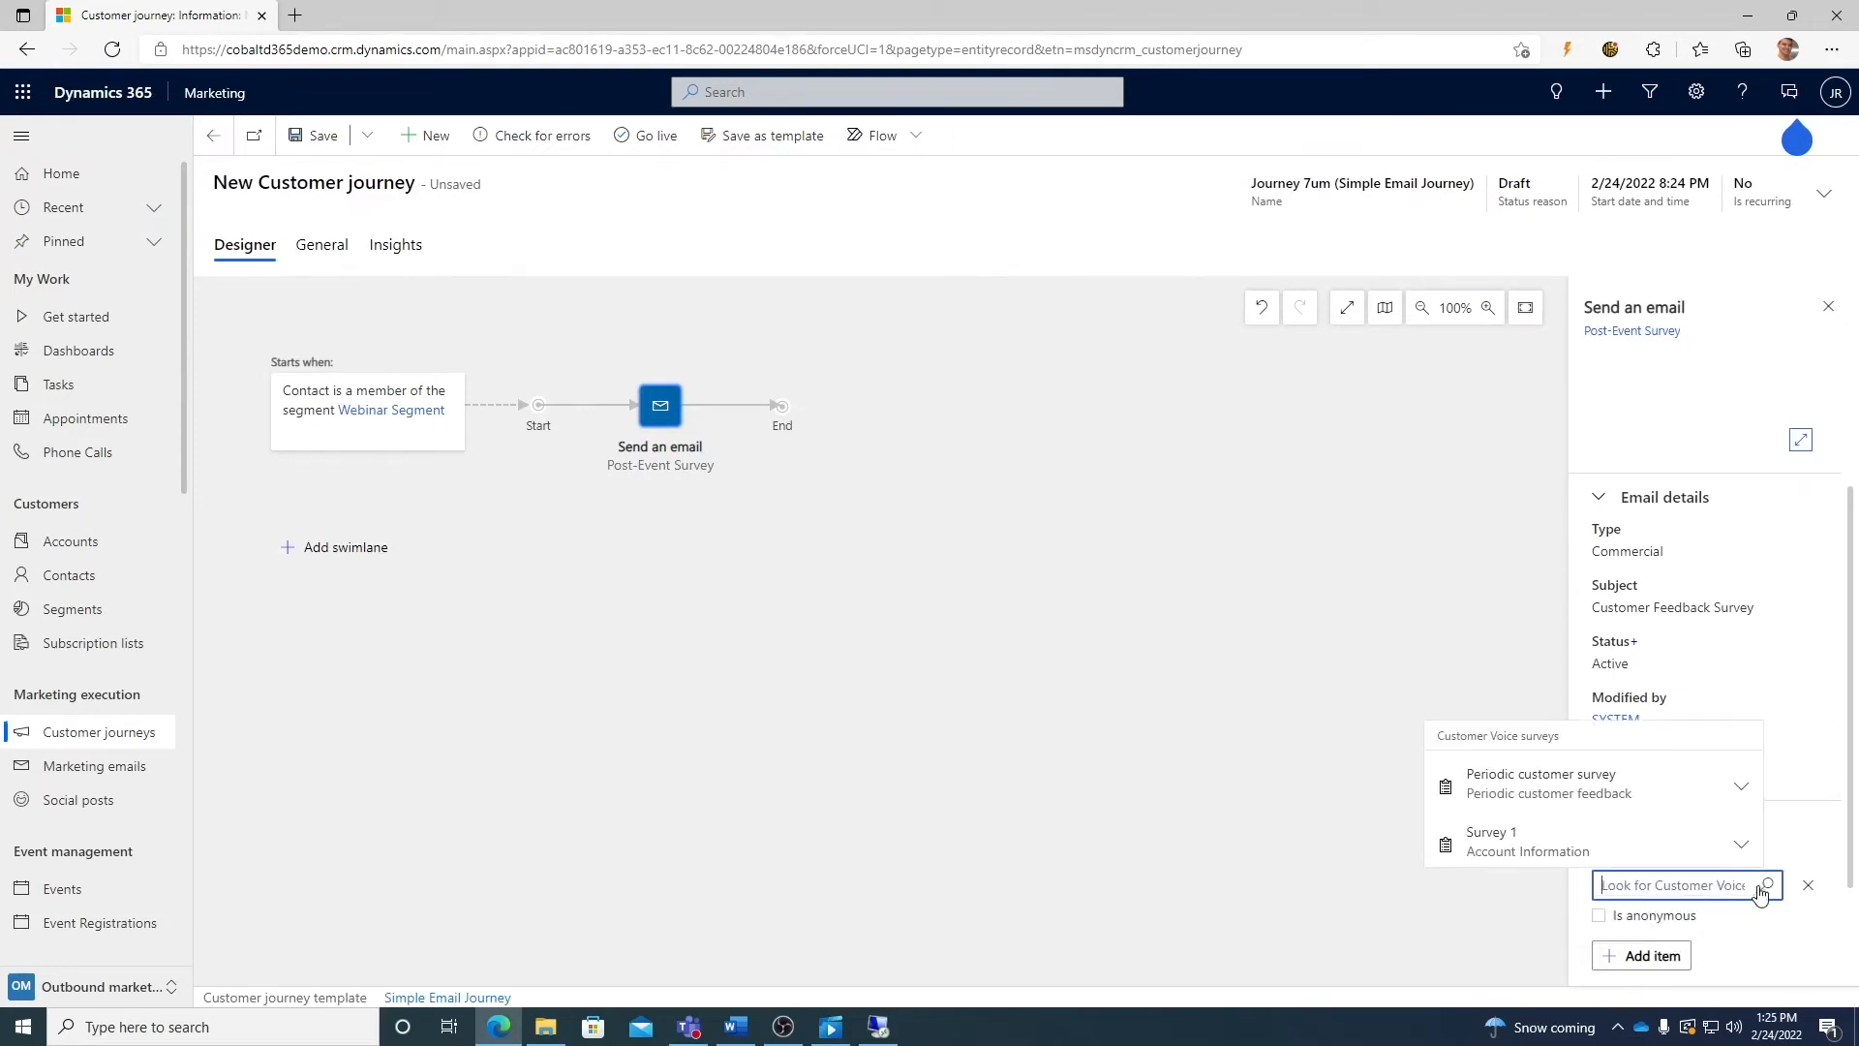
click(1754, 845)
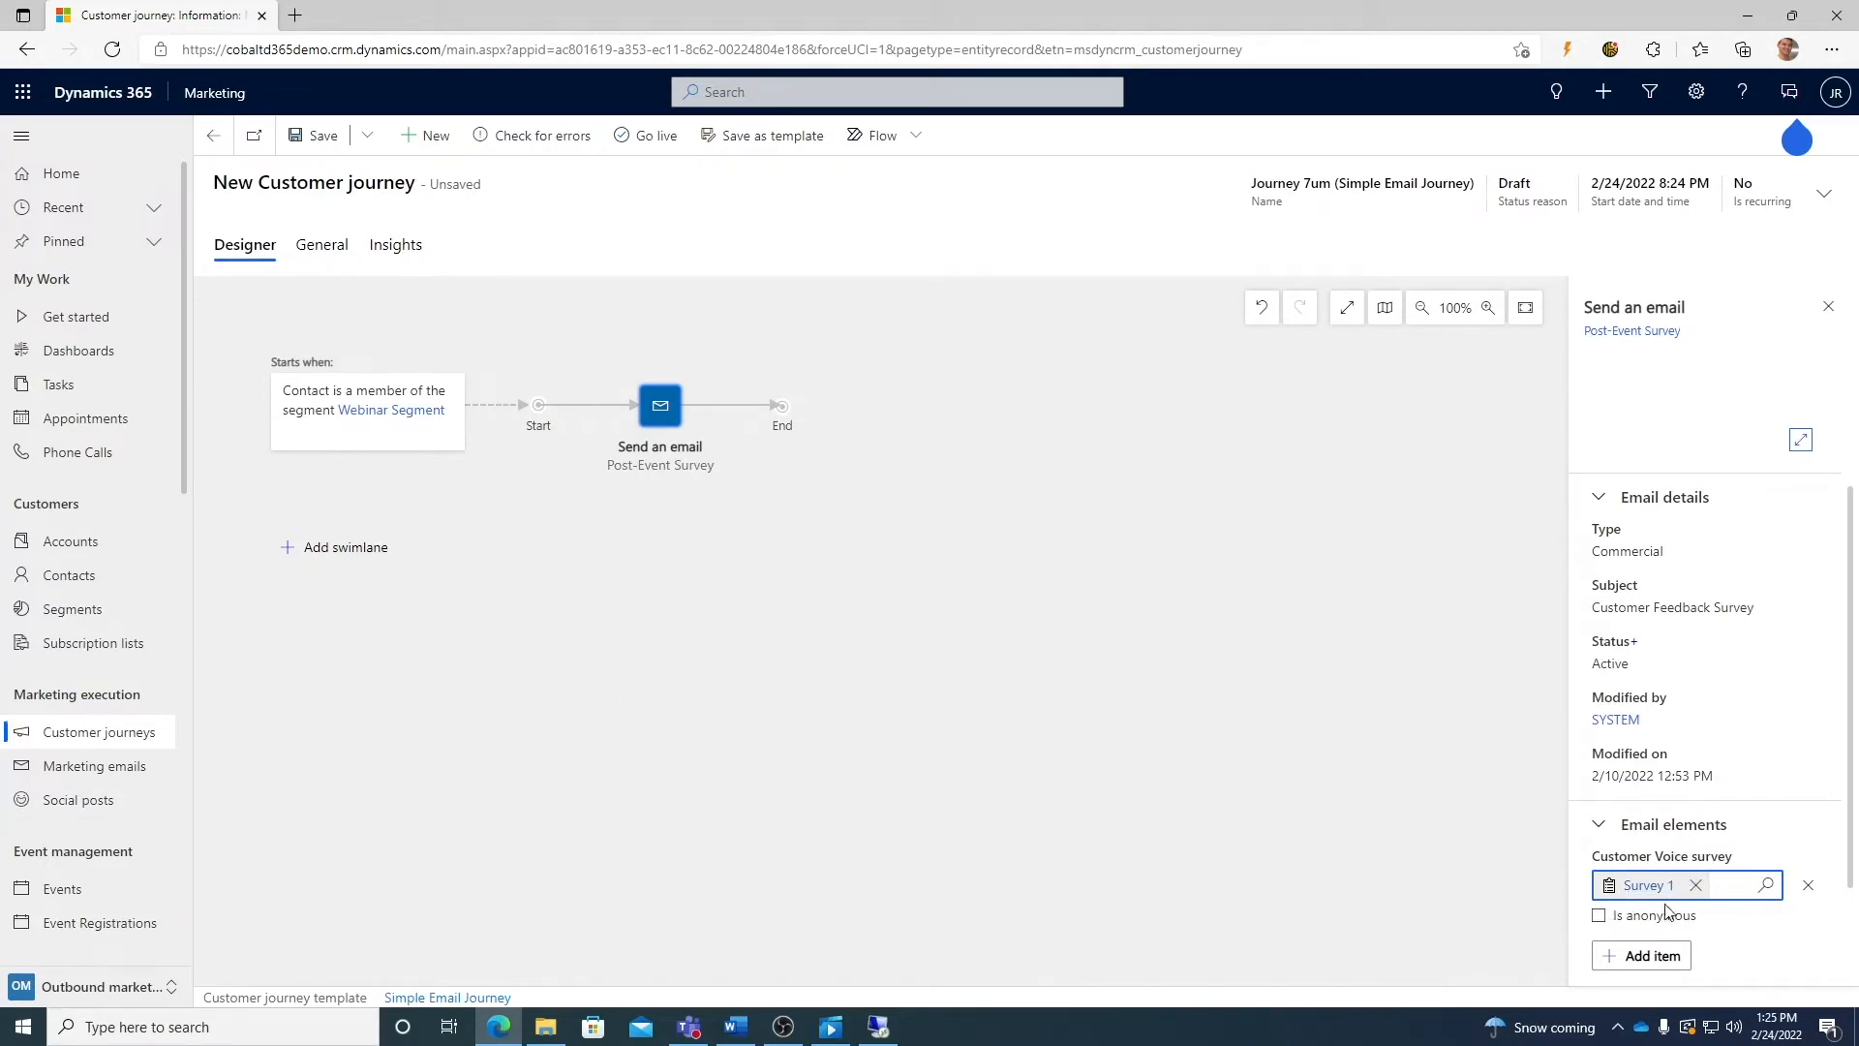
scroll(1719, 784, up, 2)
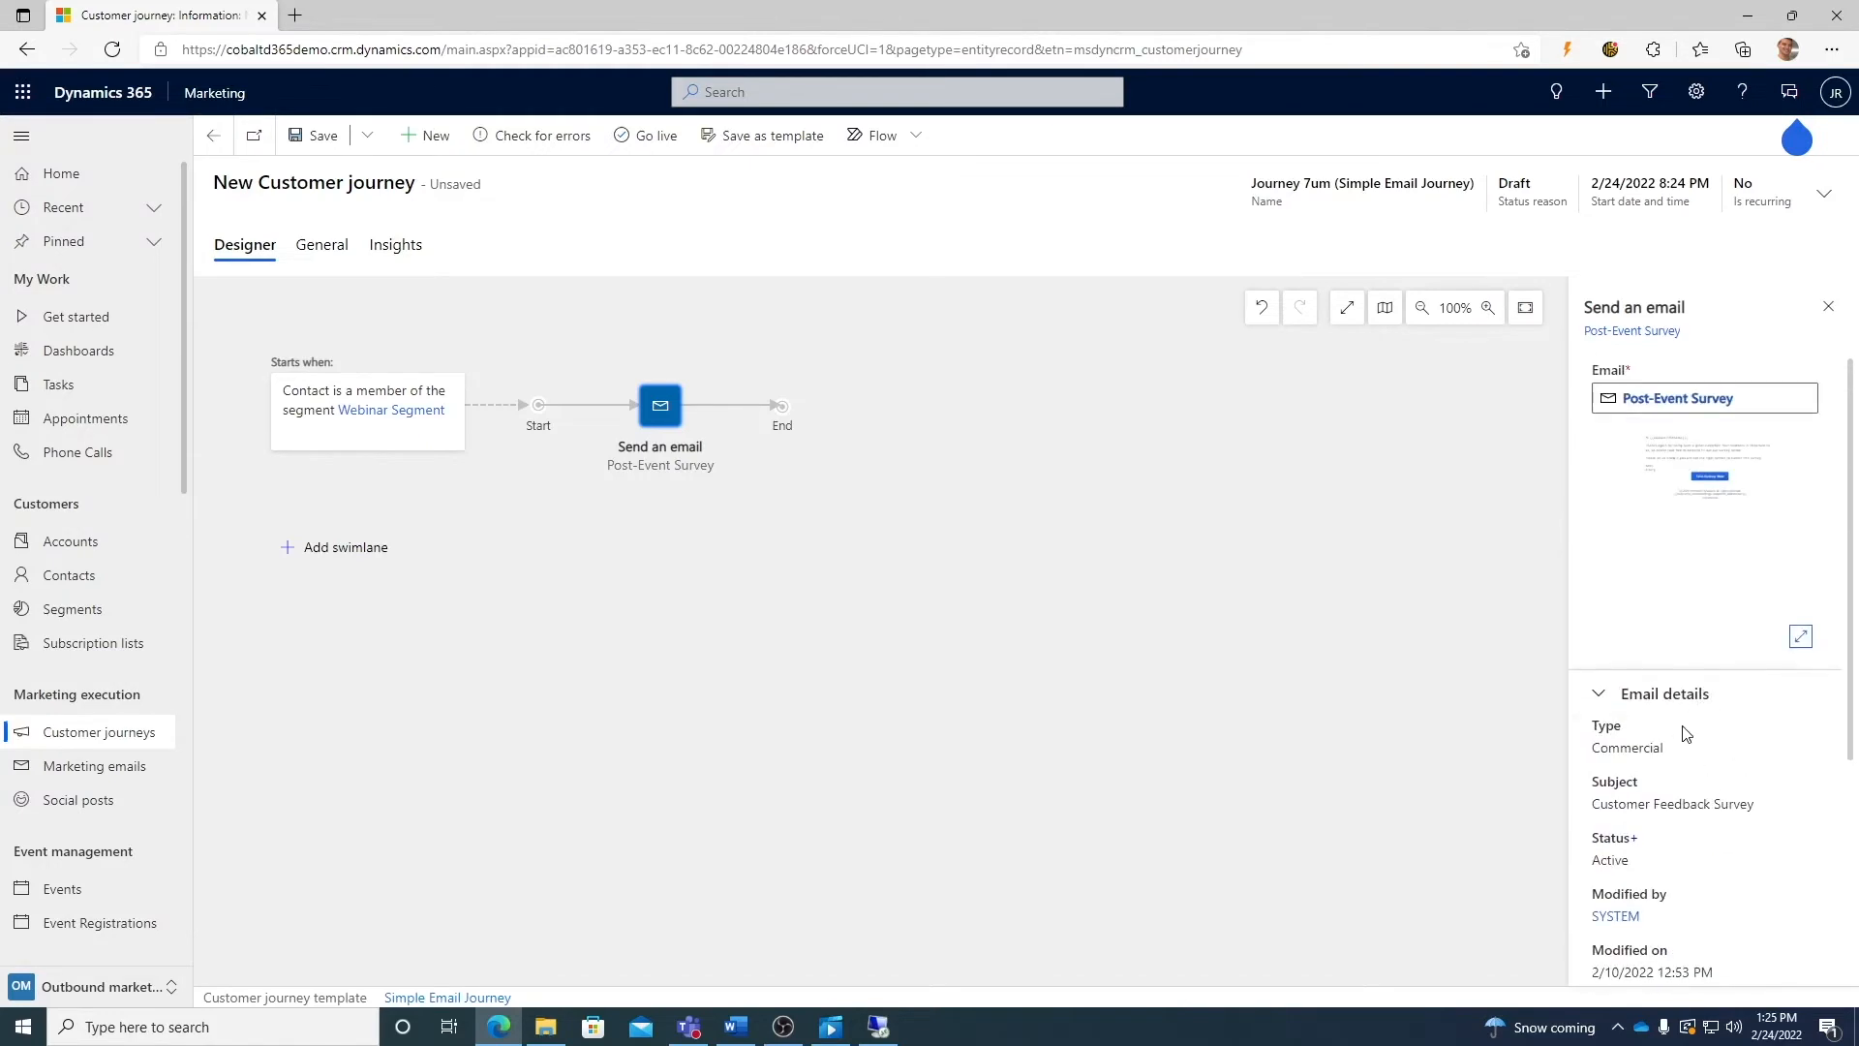
scroll(1684, 734, down, 3)
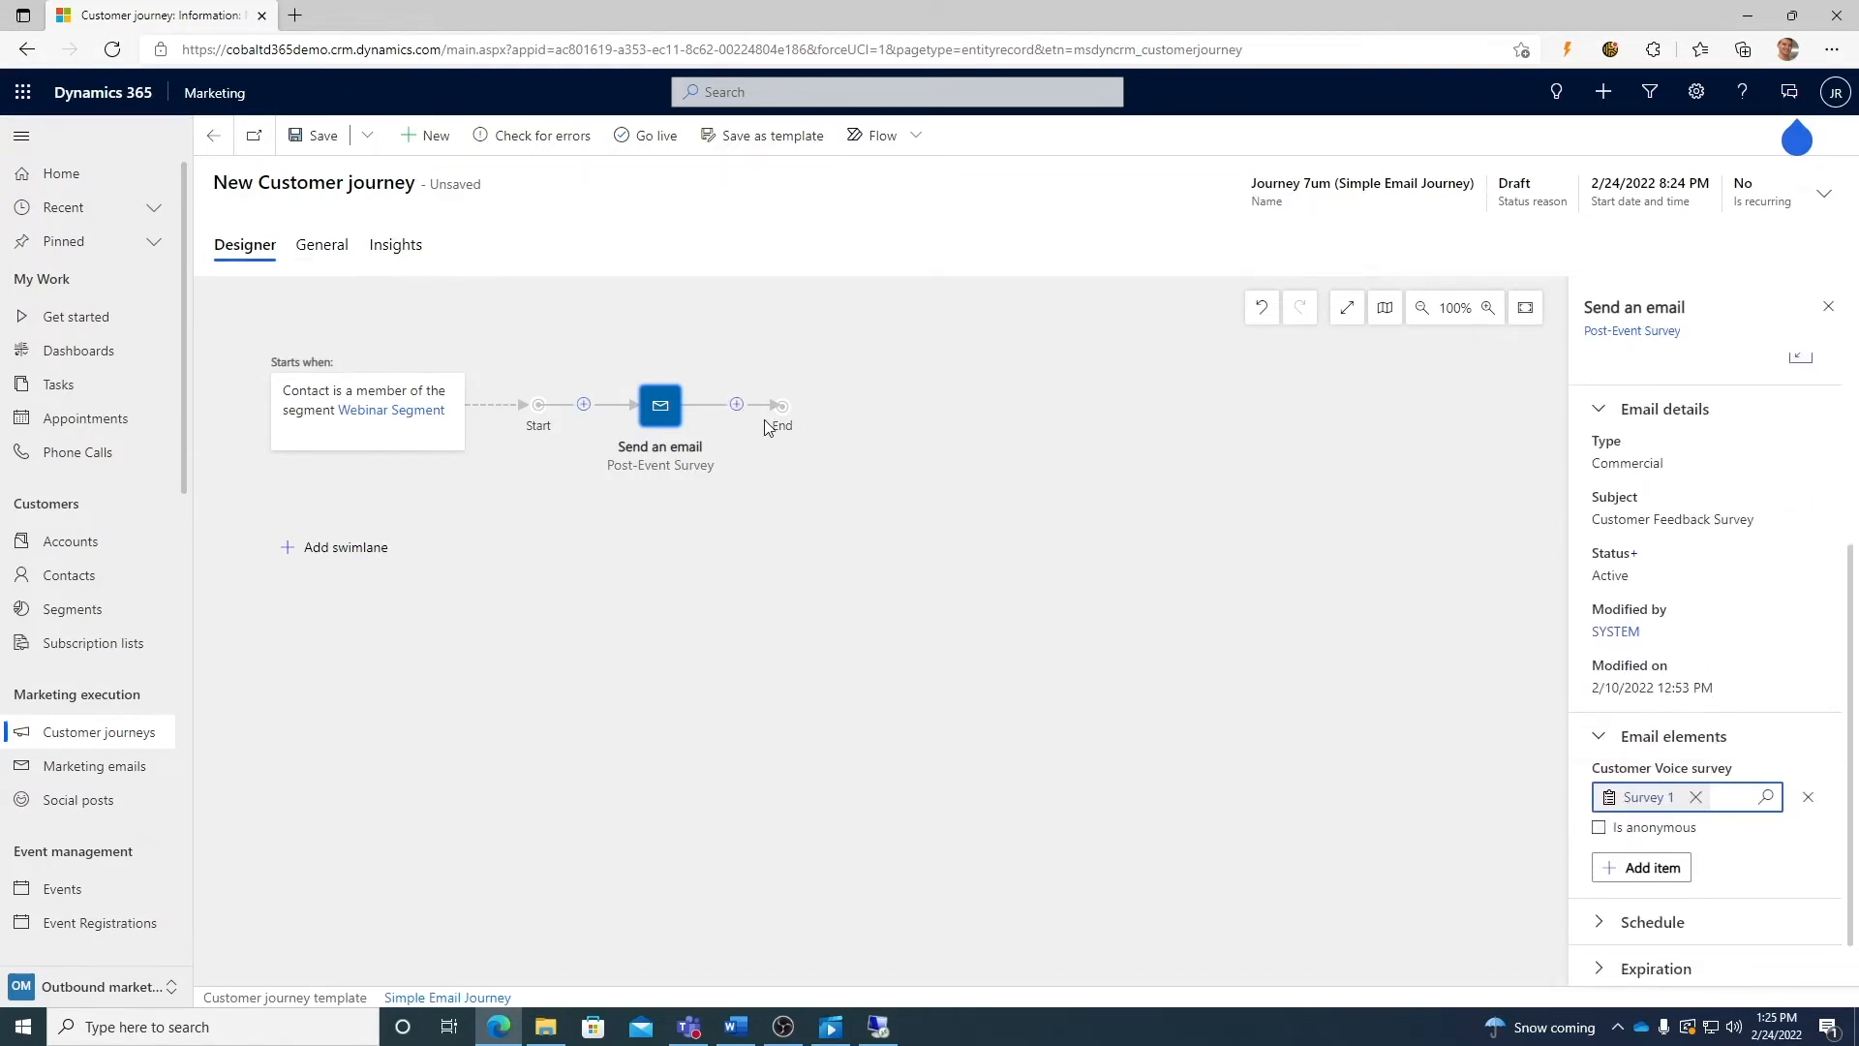
- Add an If/then branch after the Post-Event Survey email with the condition that Survey 1 has been submitted
click(737, 405)
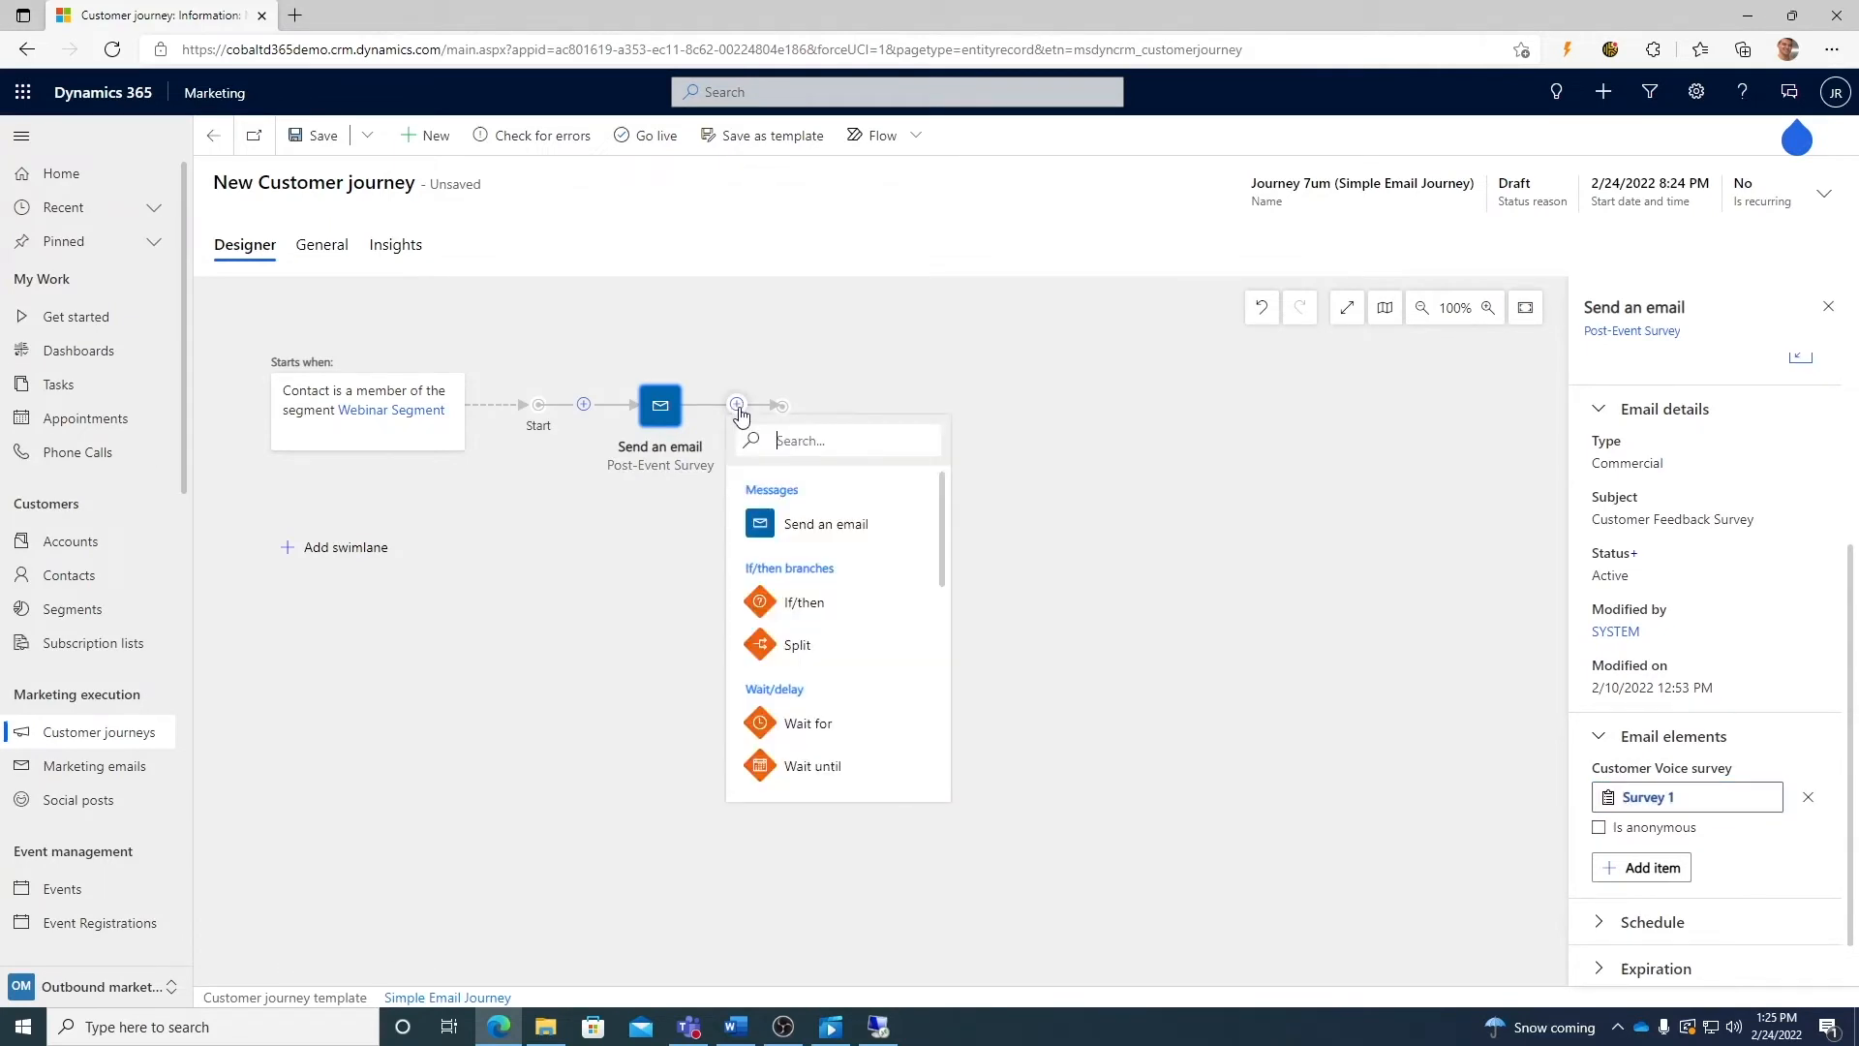
click(813, 603)
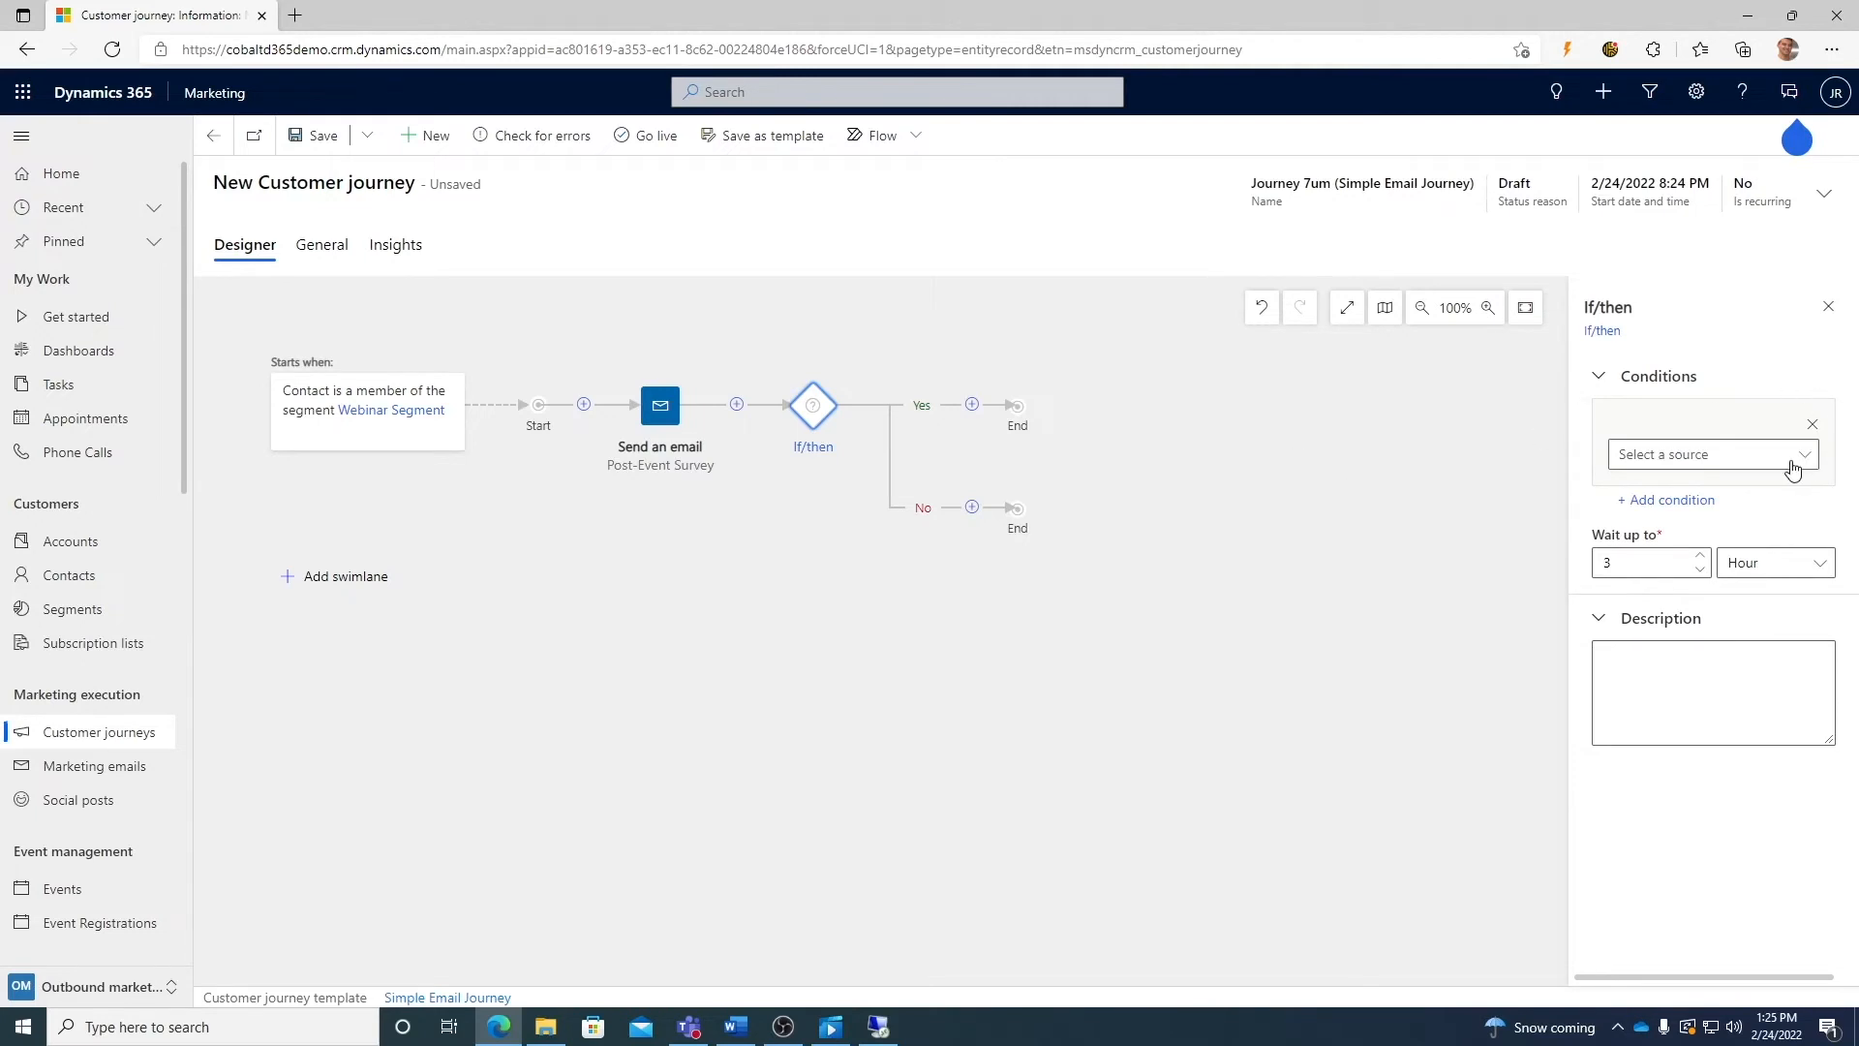
click(1792, 469)
click(1768, 518)
click(1781, 500)
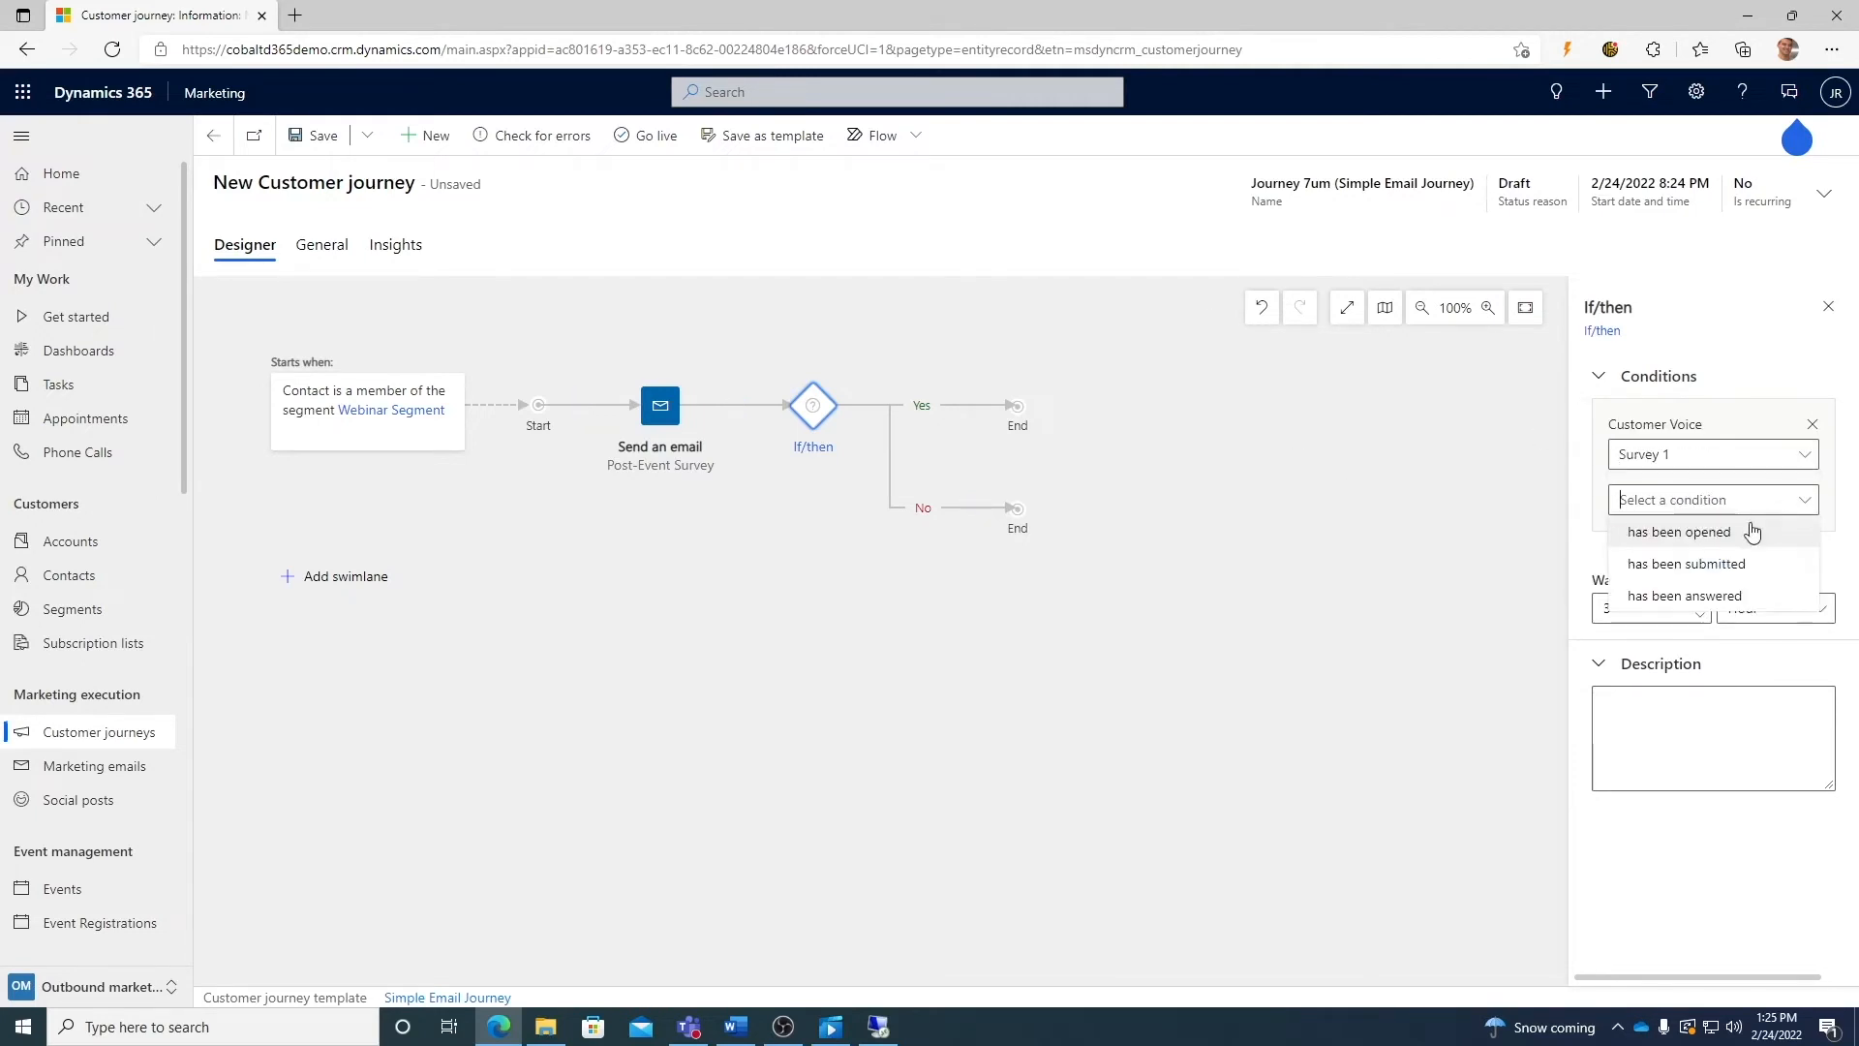
click(1733, 563)
- Set the survey submission branch to wait up to 1 day
double_click(1700, 616)
click(1782, 616)
click(1758, 669)
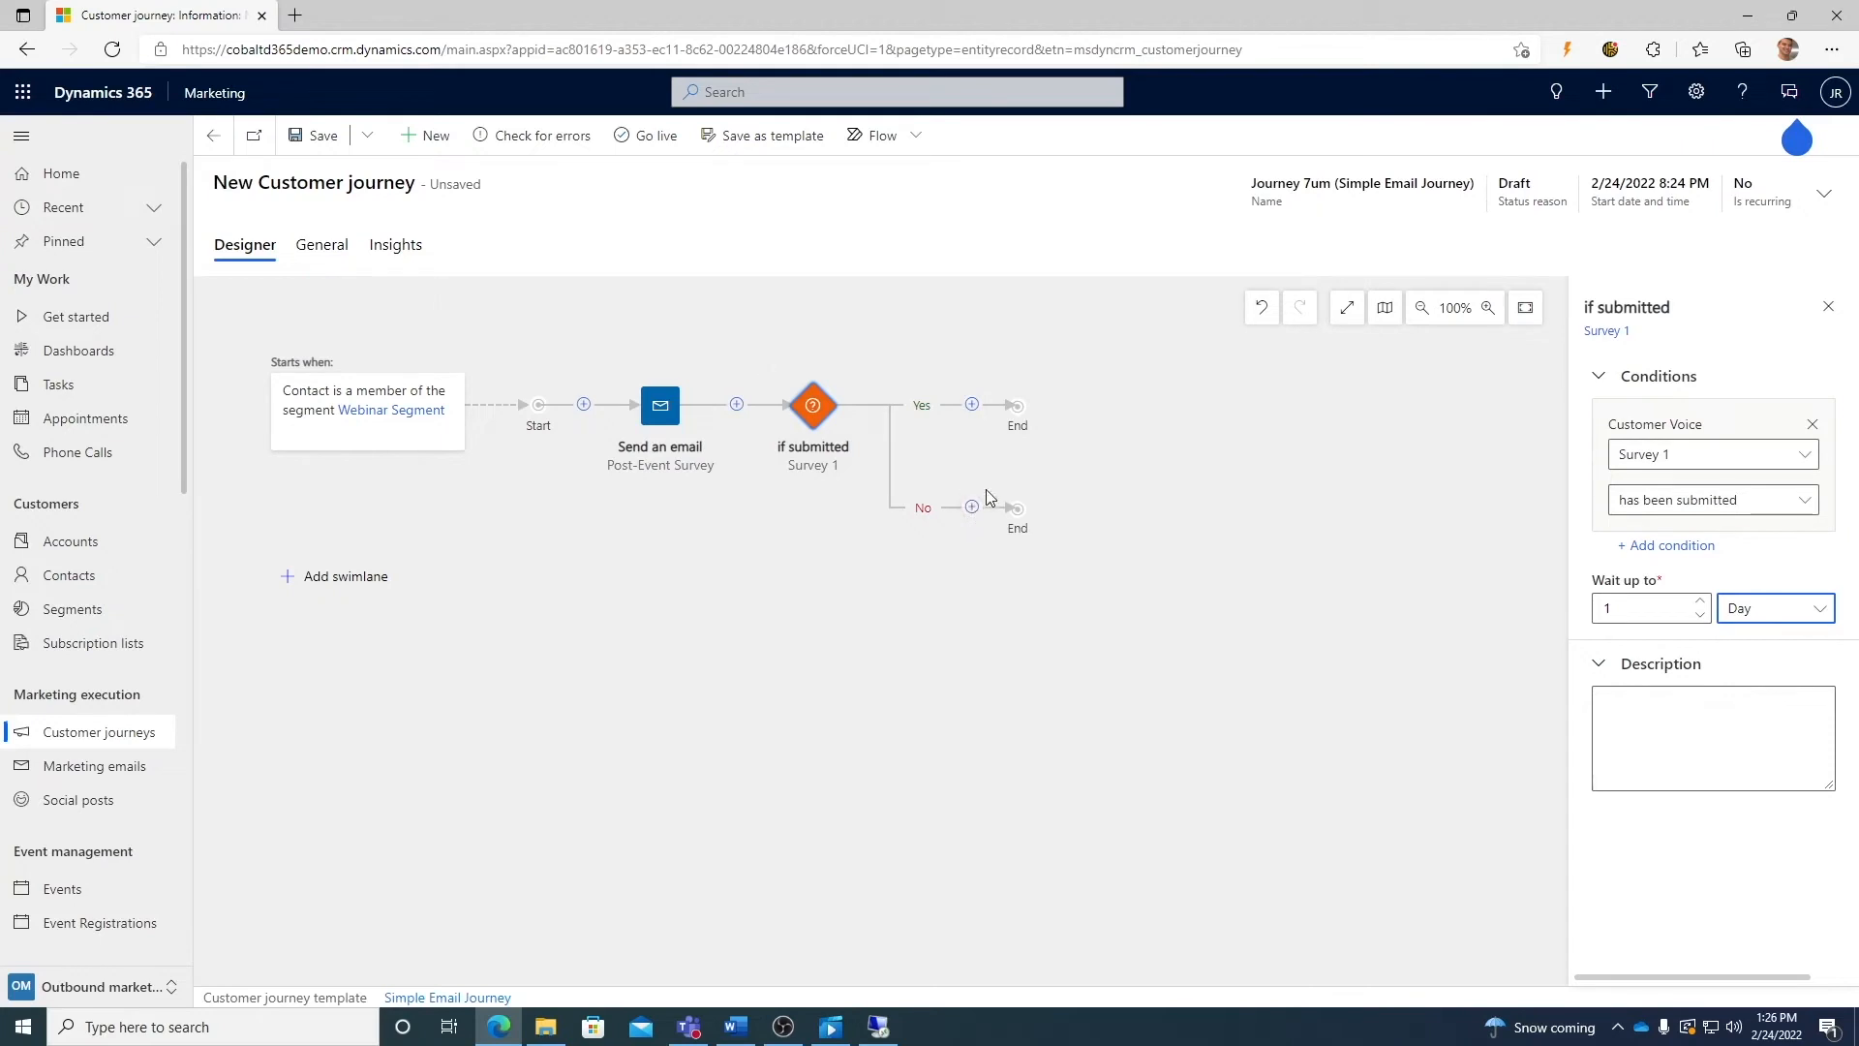
- Add an email tile on the Yes branch that sends the "Thank you for Submitting your Survey!" marketing email
click(972, 404)
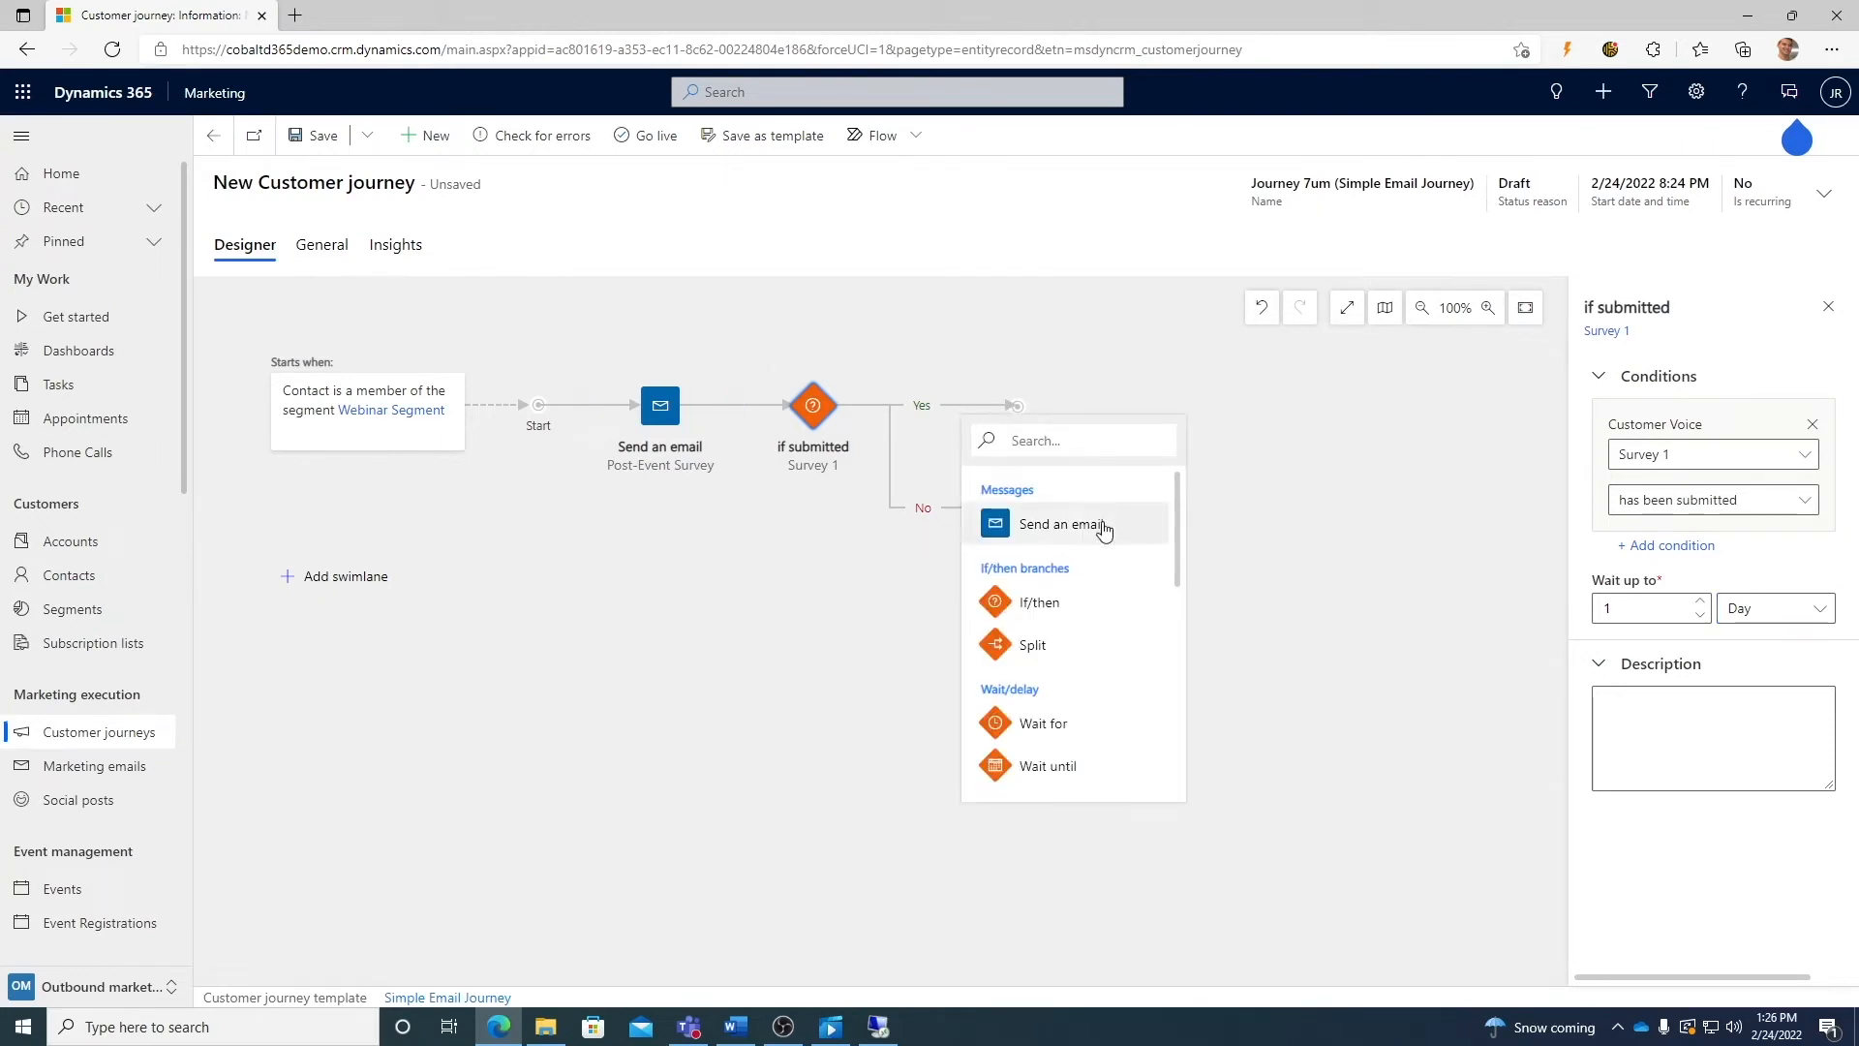
click(1082, 541)
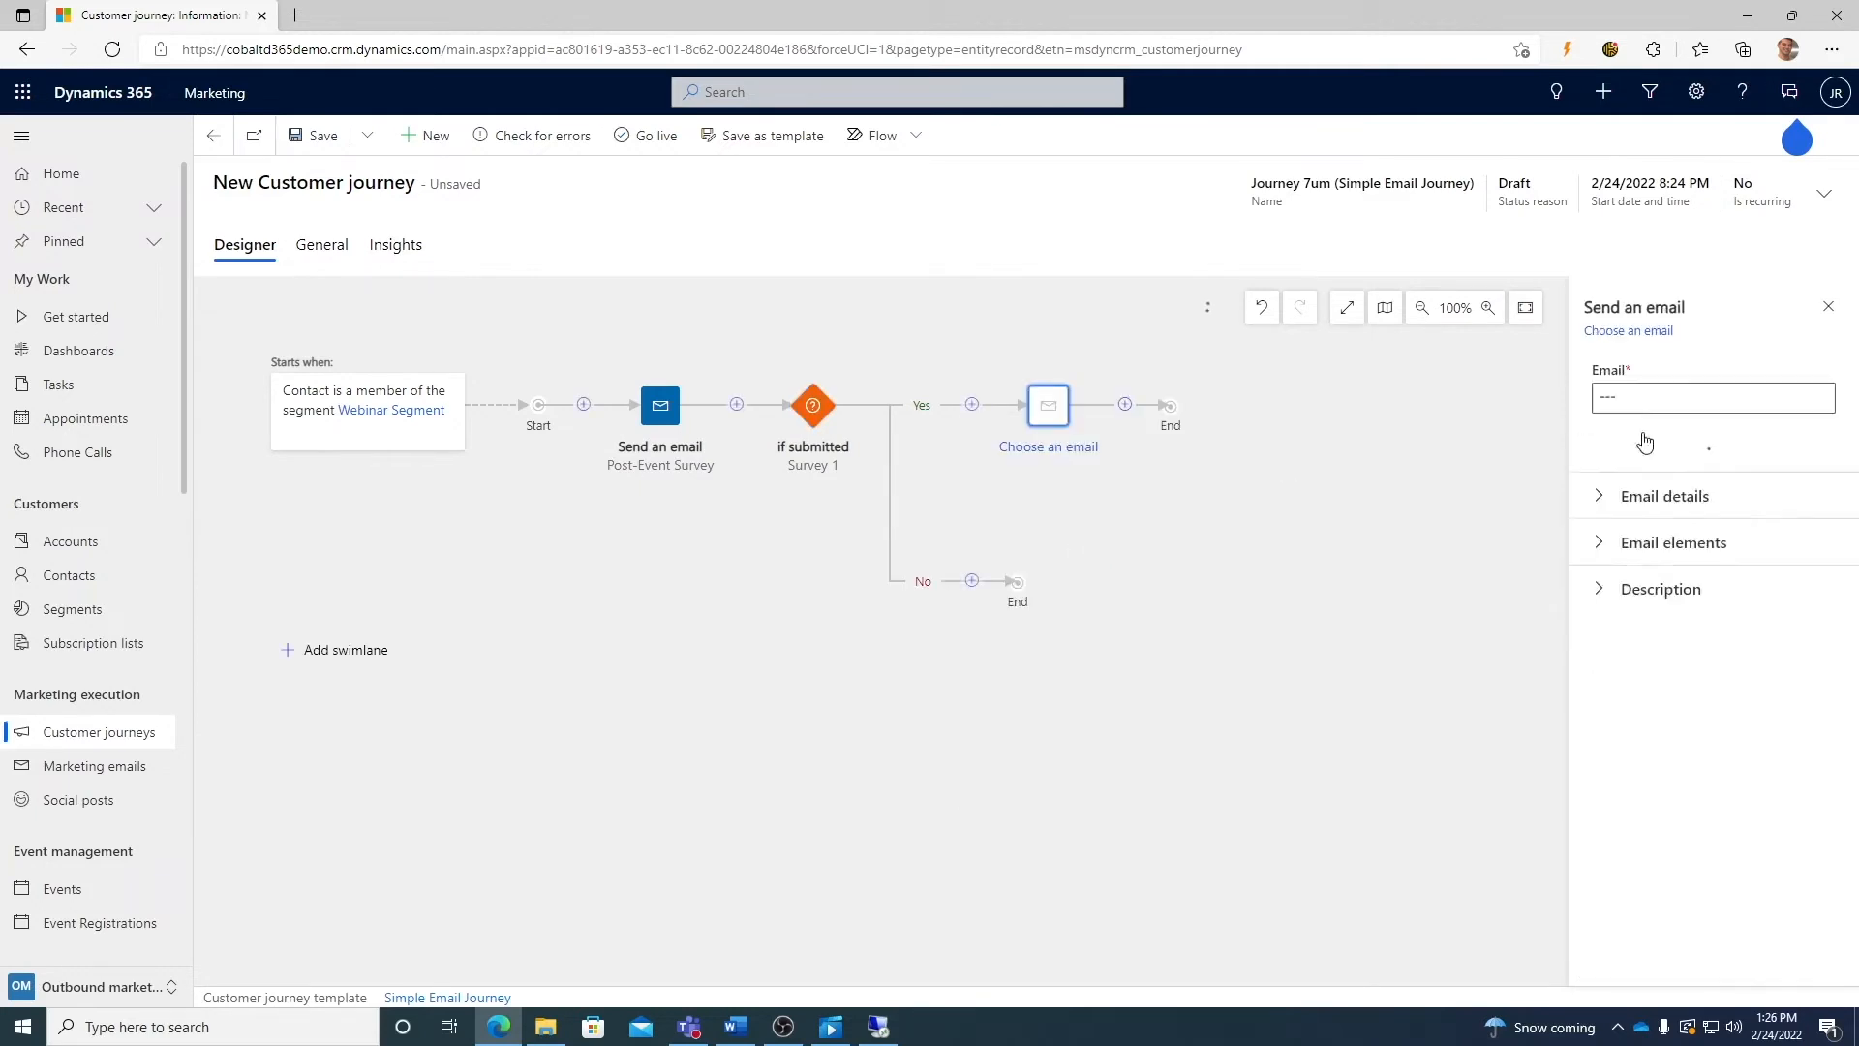
click(1815, 399)
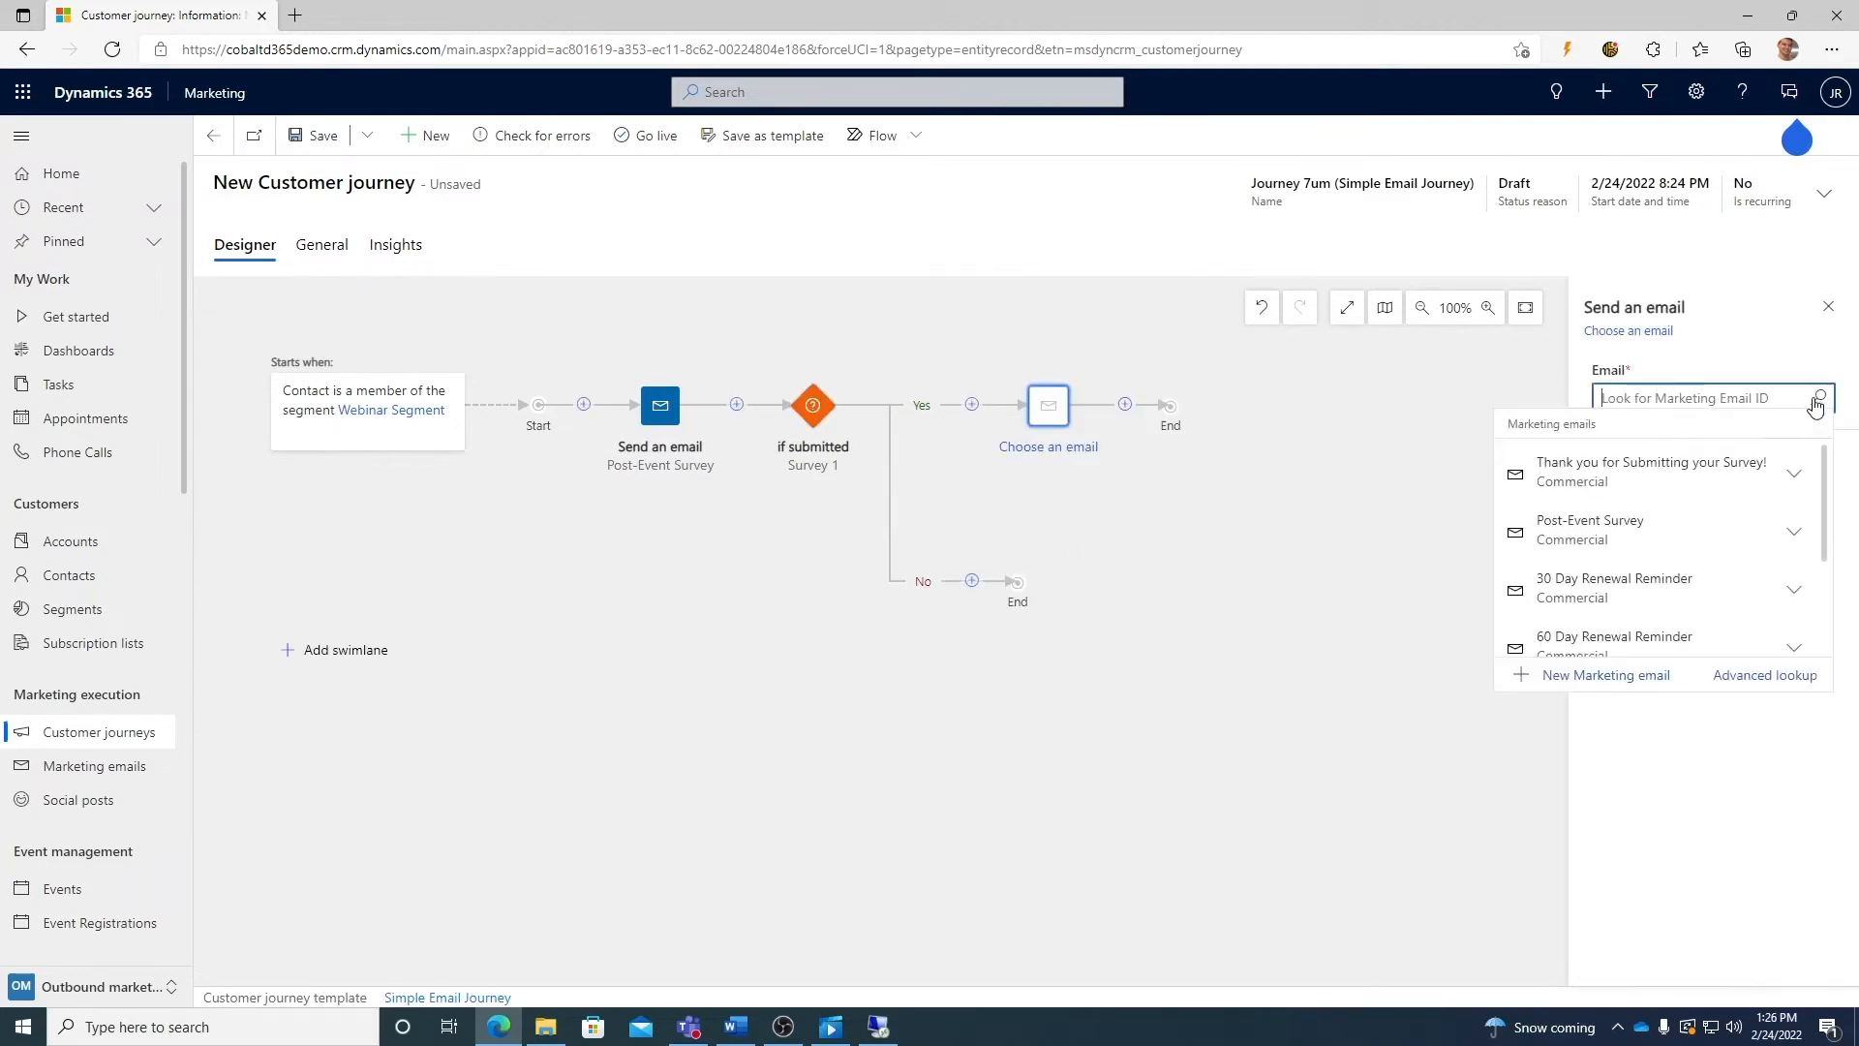
click(1722, 476)
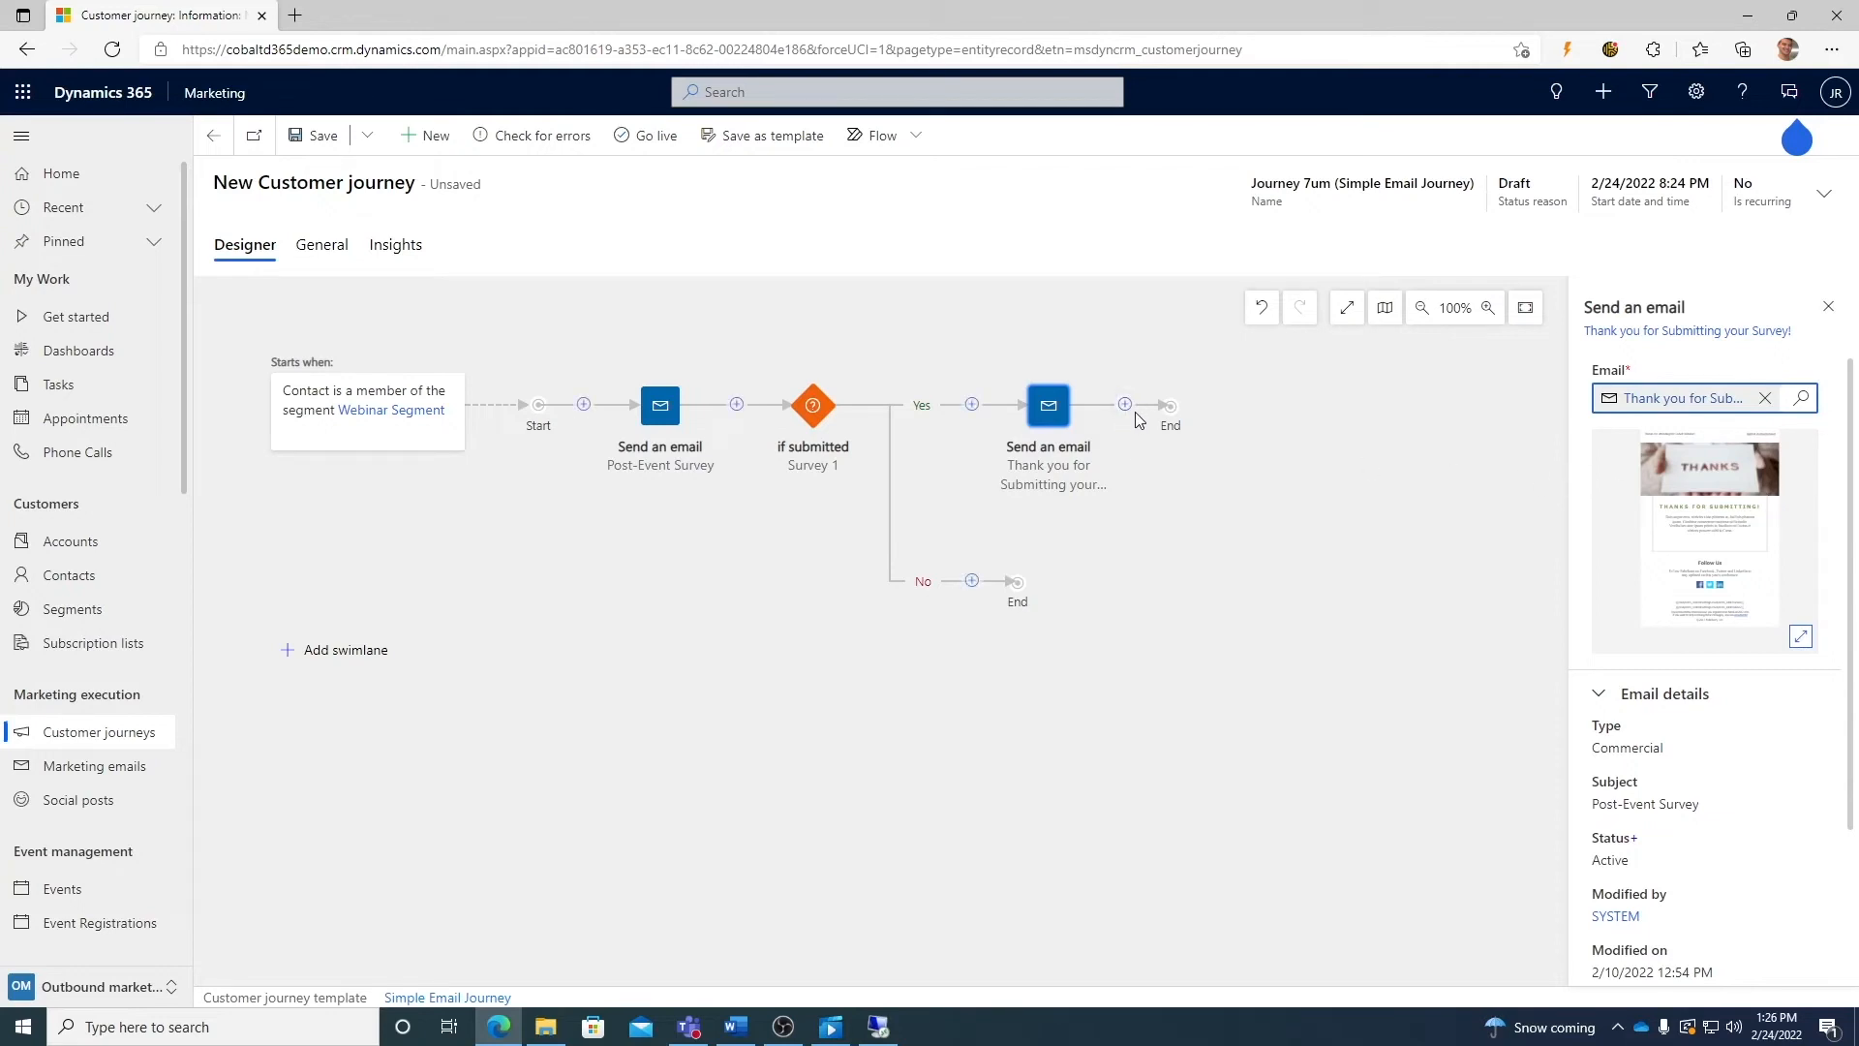
- Add a Create lead action after the thank-you email on the Yes branch
click(1126, 406)
scroll(1258, 581, down, 3)
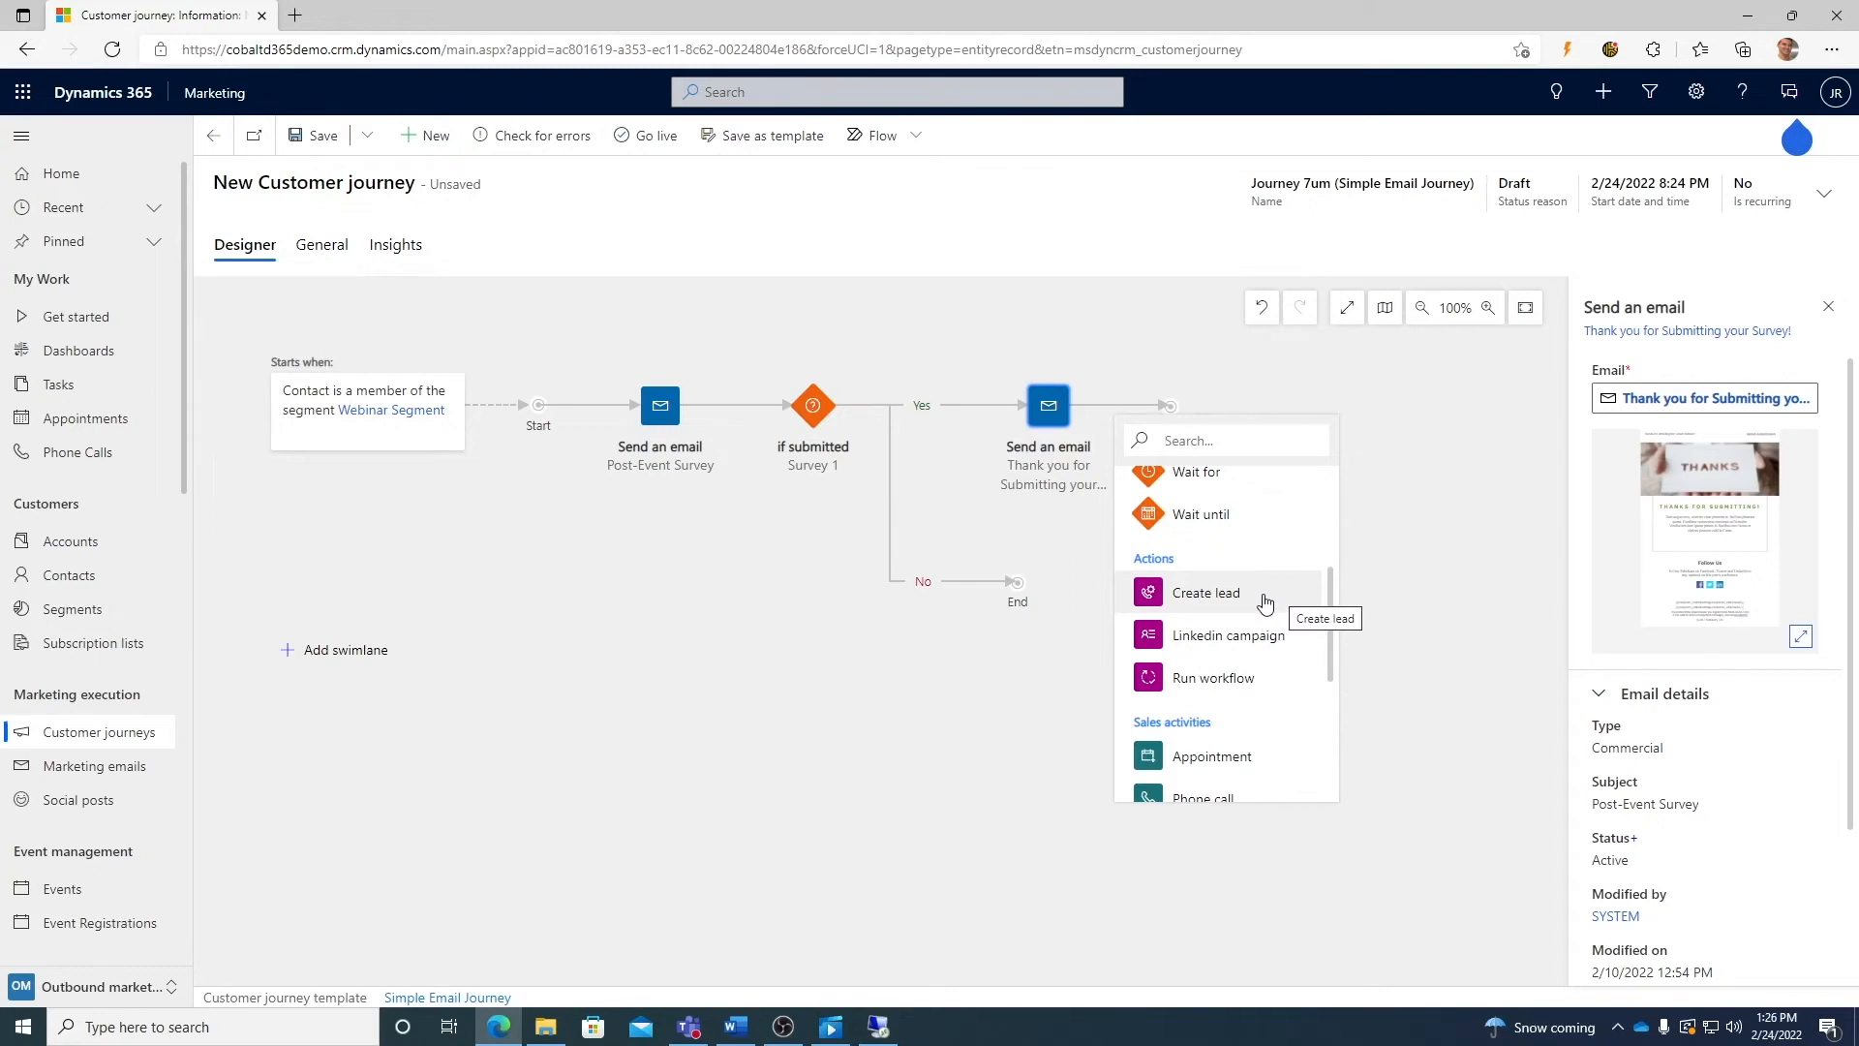
click(1263, 595)
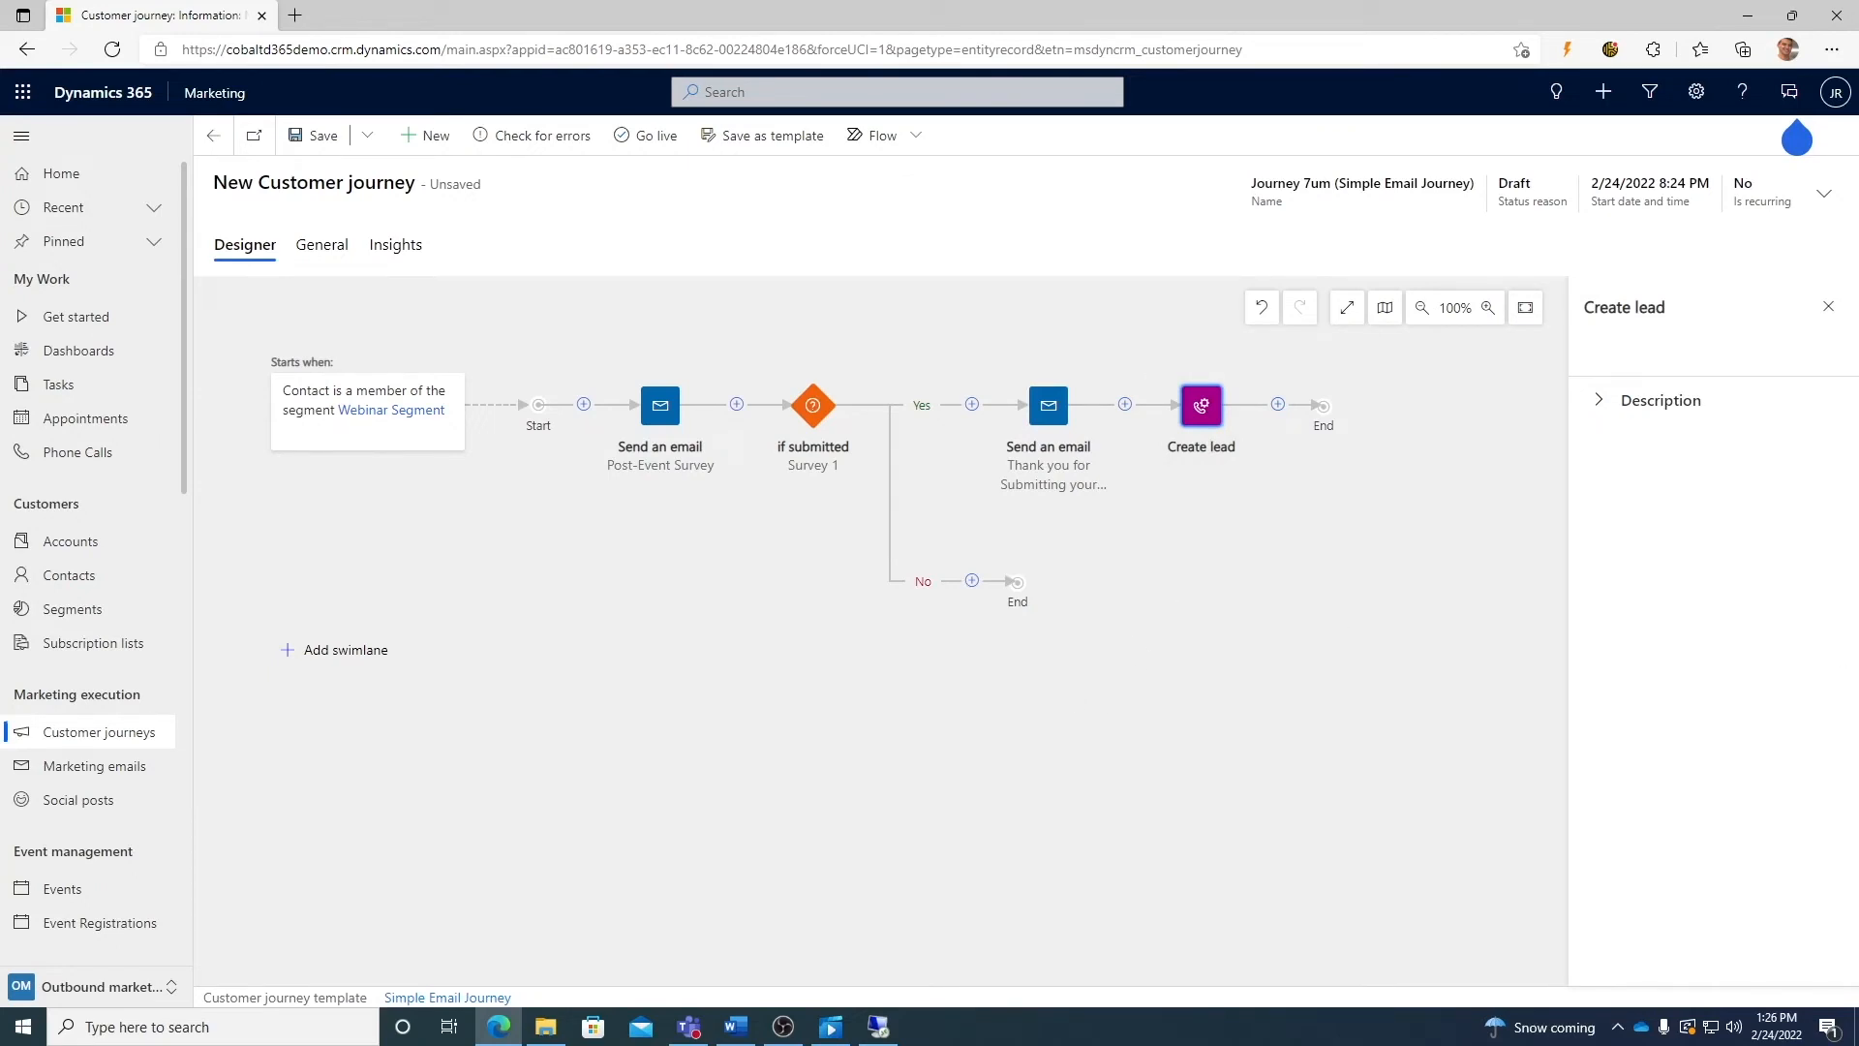
- Add a Wait for tile on the No branch with a duration of 1 day
click(971, 580)
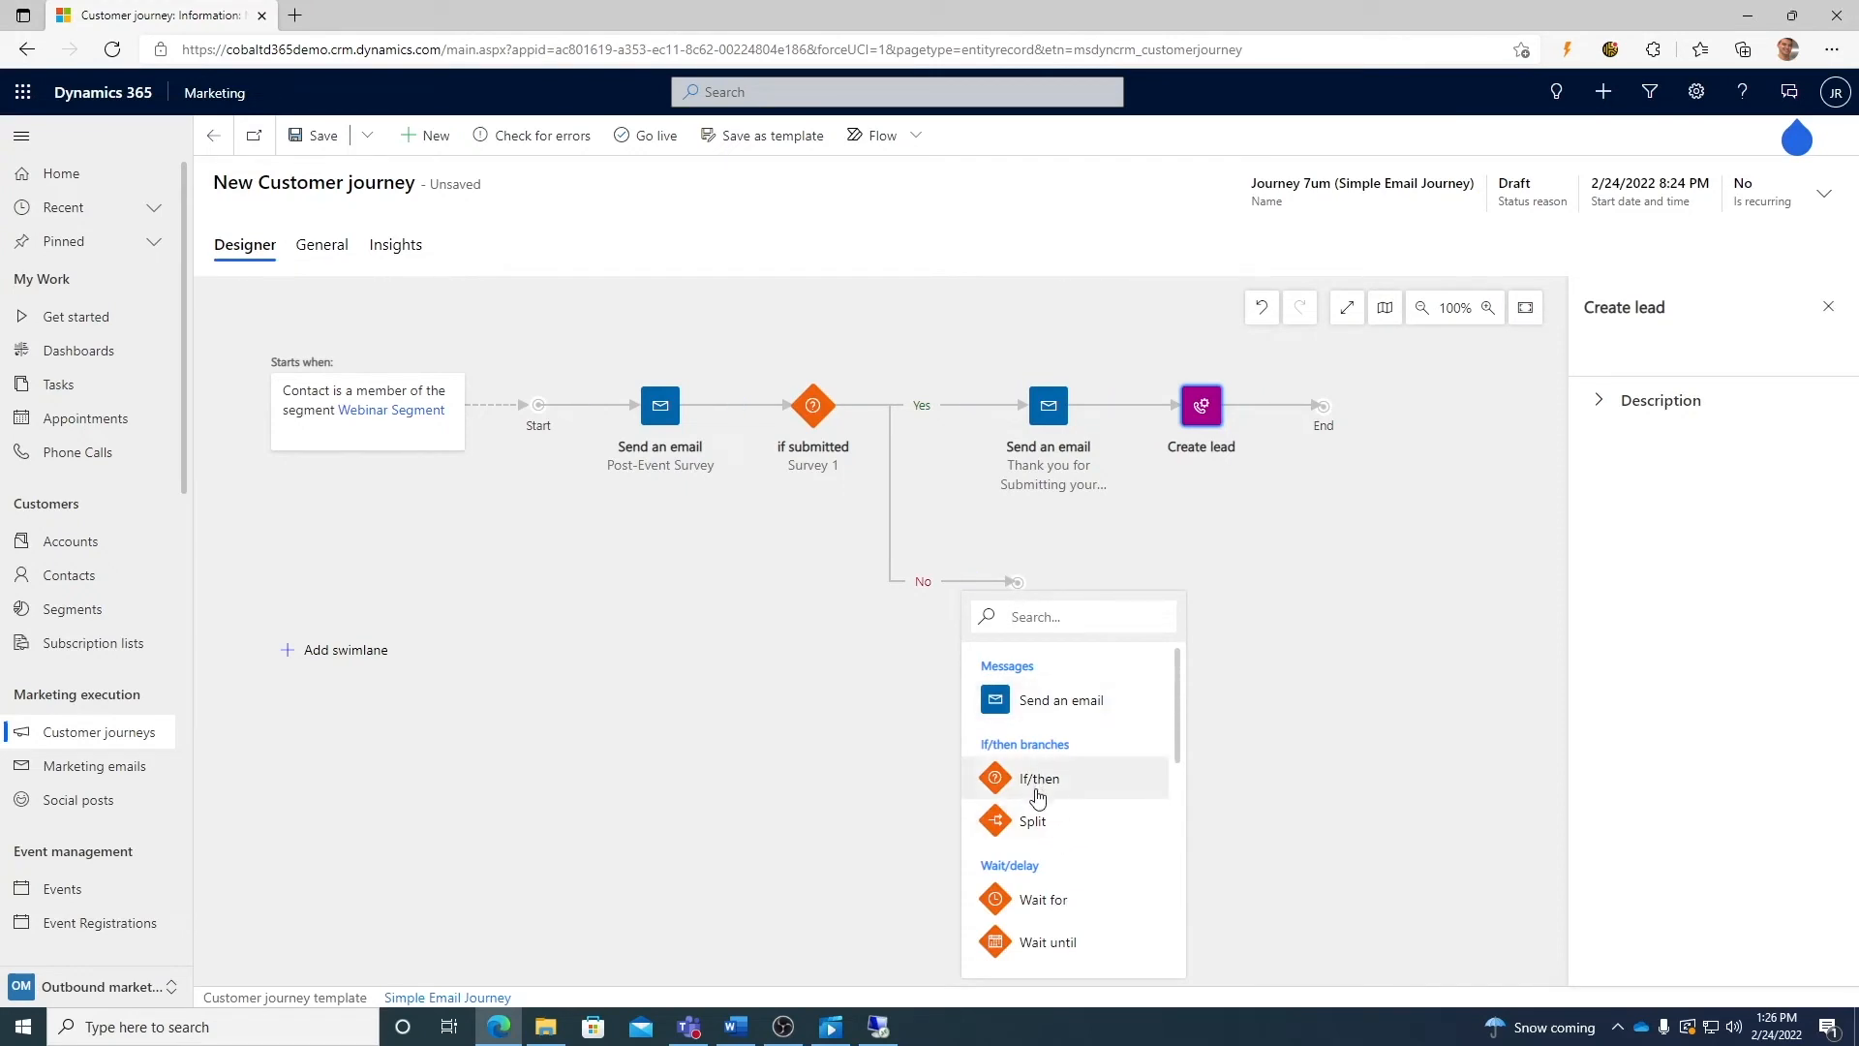
scroll(1086, 862, down, 1)
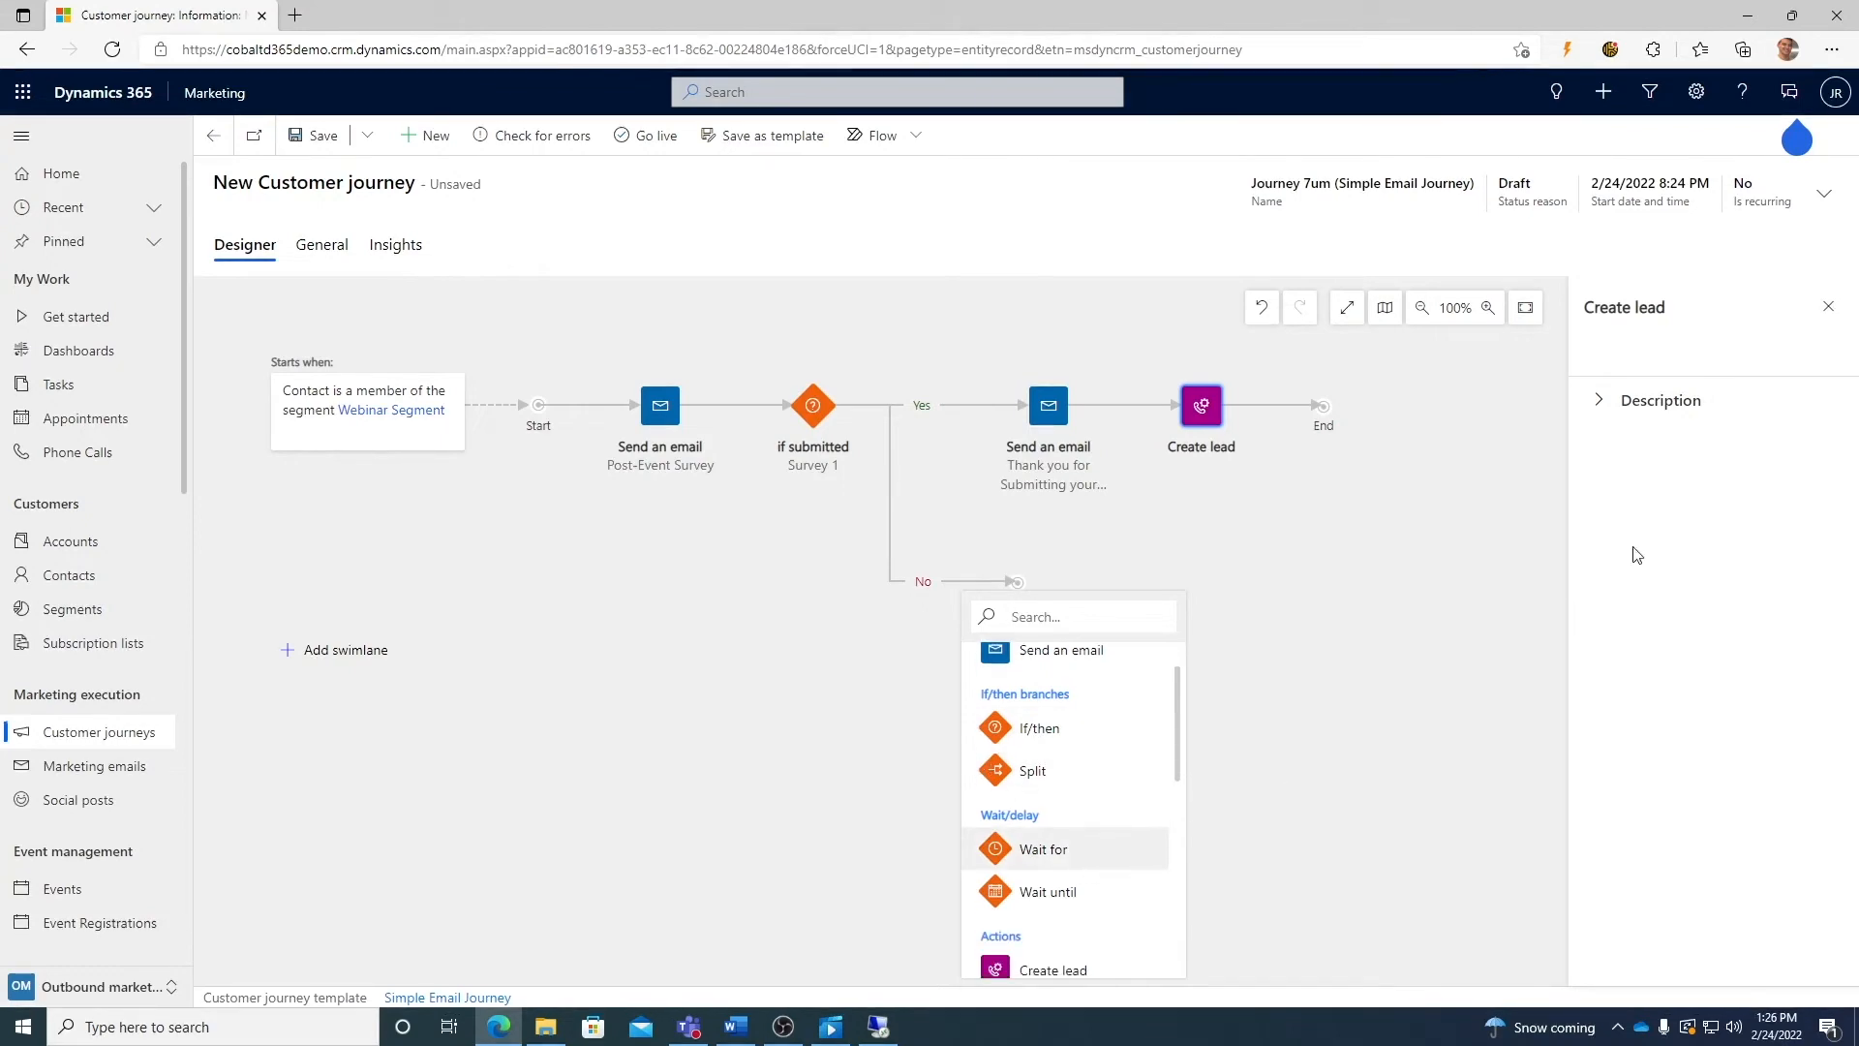
click(1042, 849)
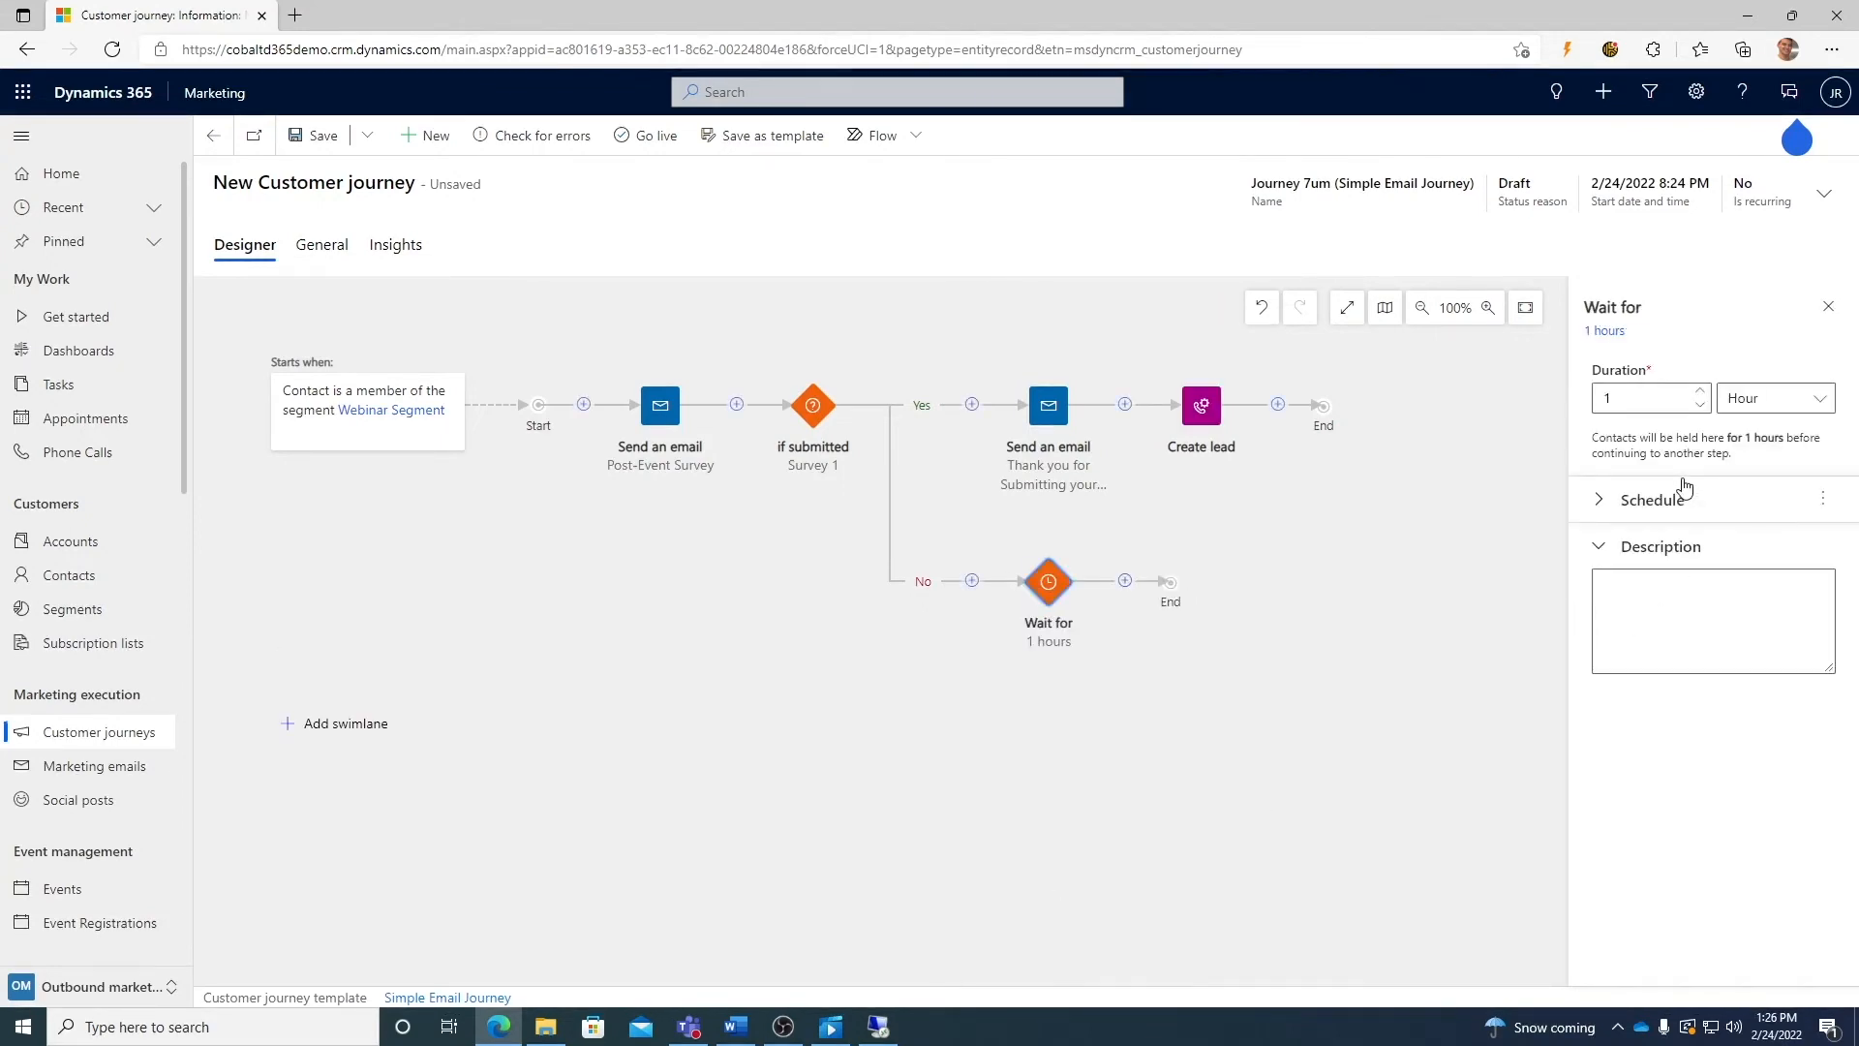
click(1813, 398)
click(1750, 463)
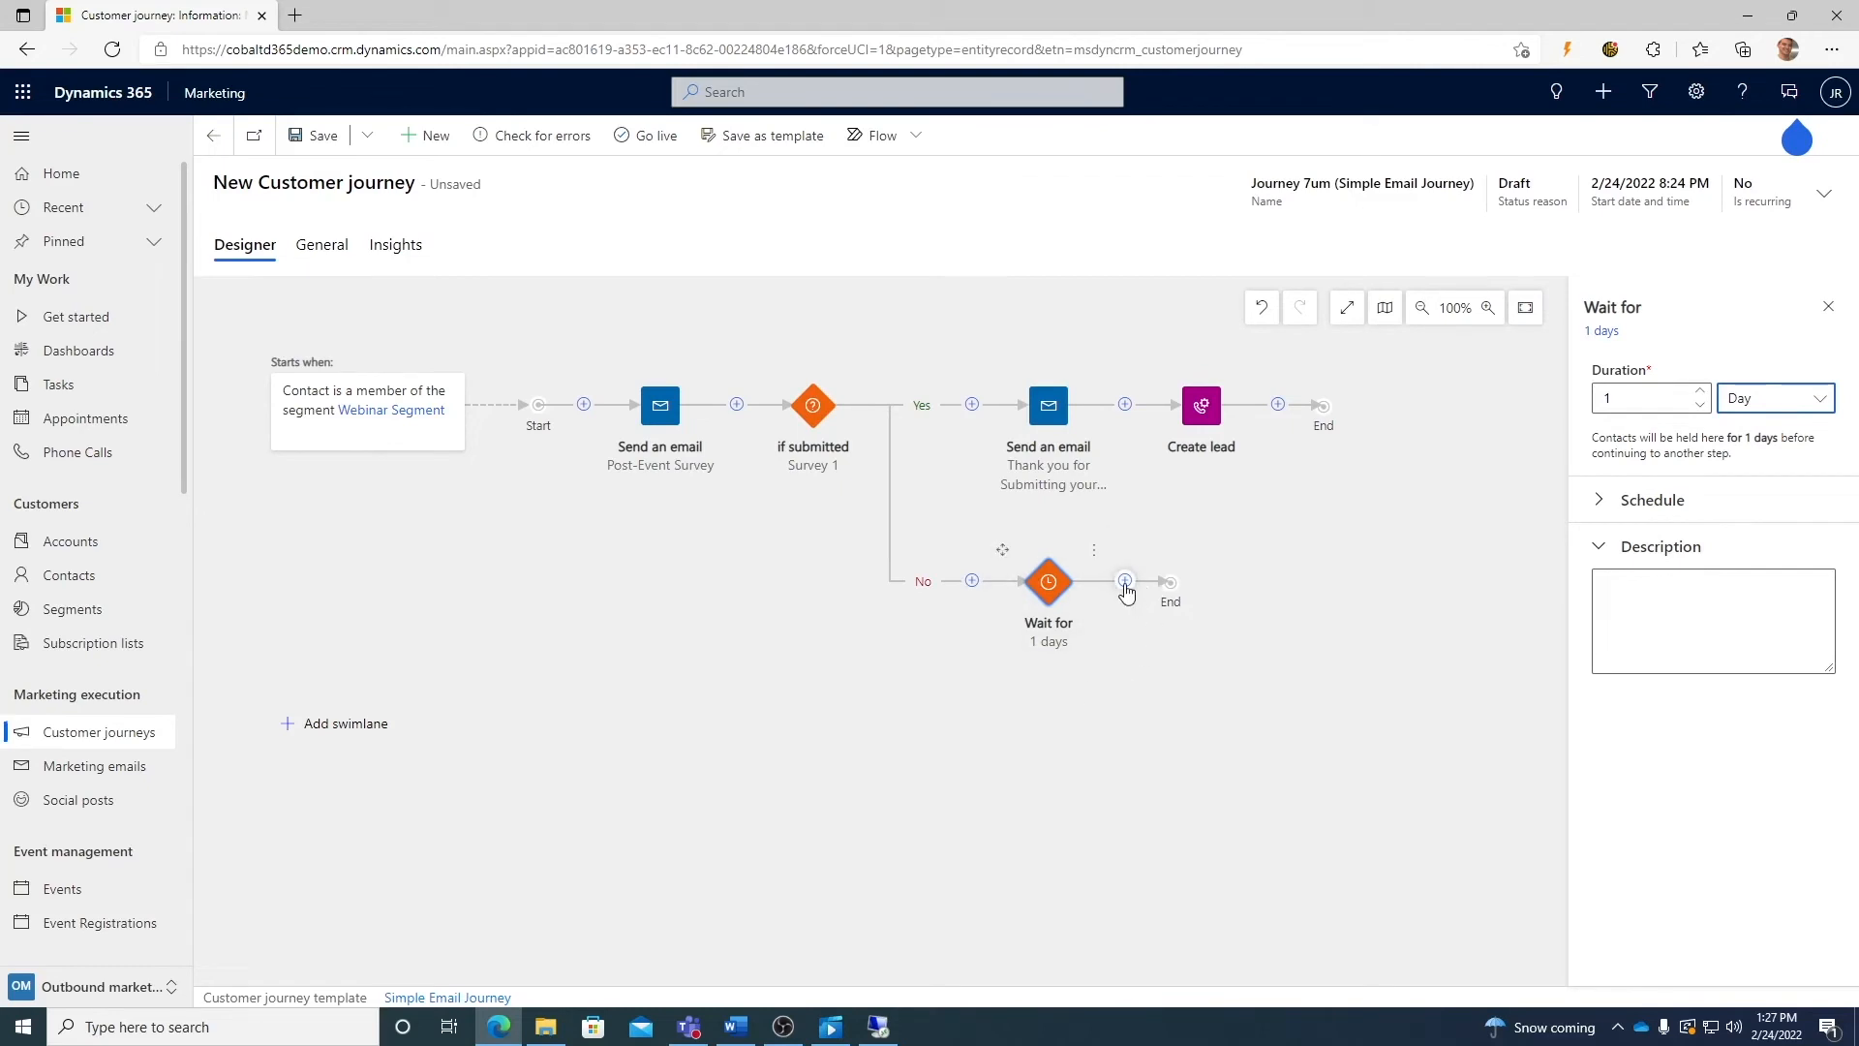
- Add a Task after the wait on the No branch, using the "Account Executive to call Contact" template
click(1125, 581)
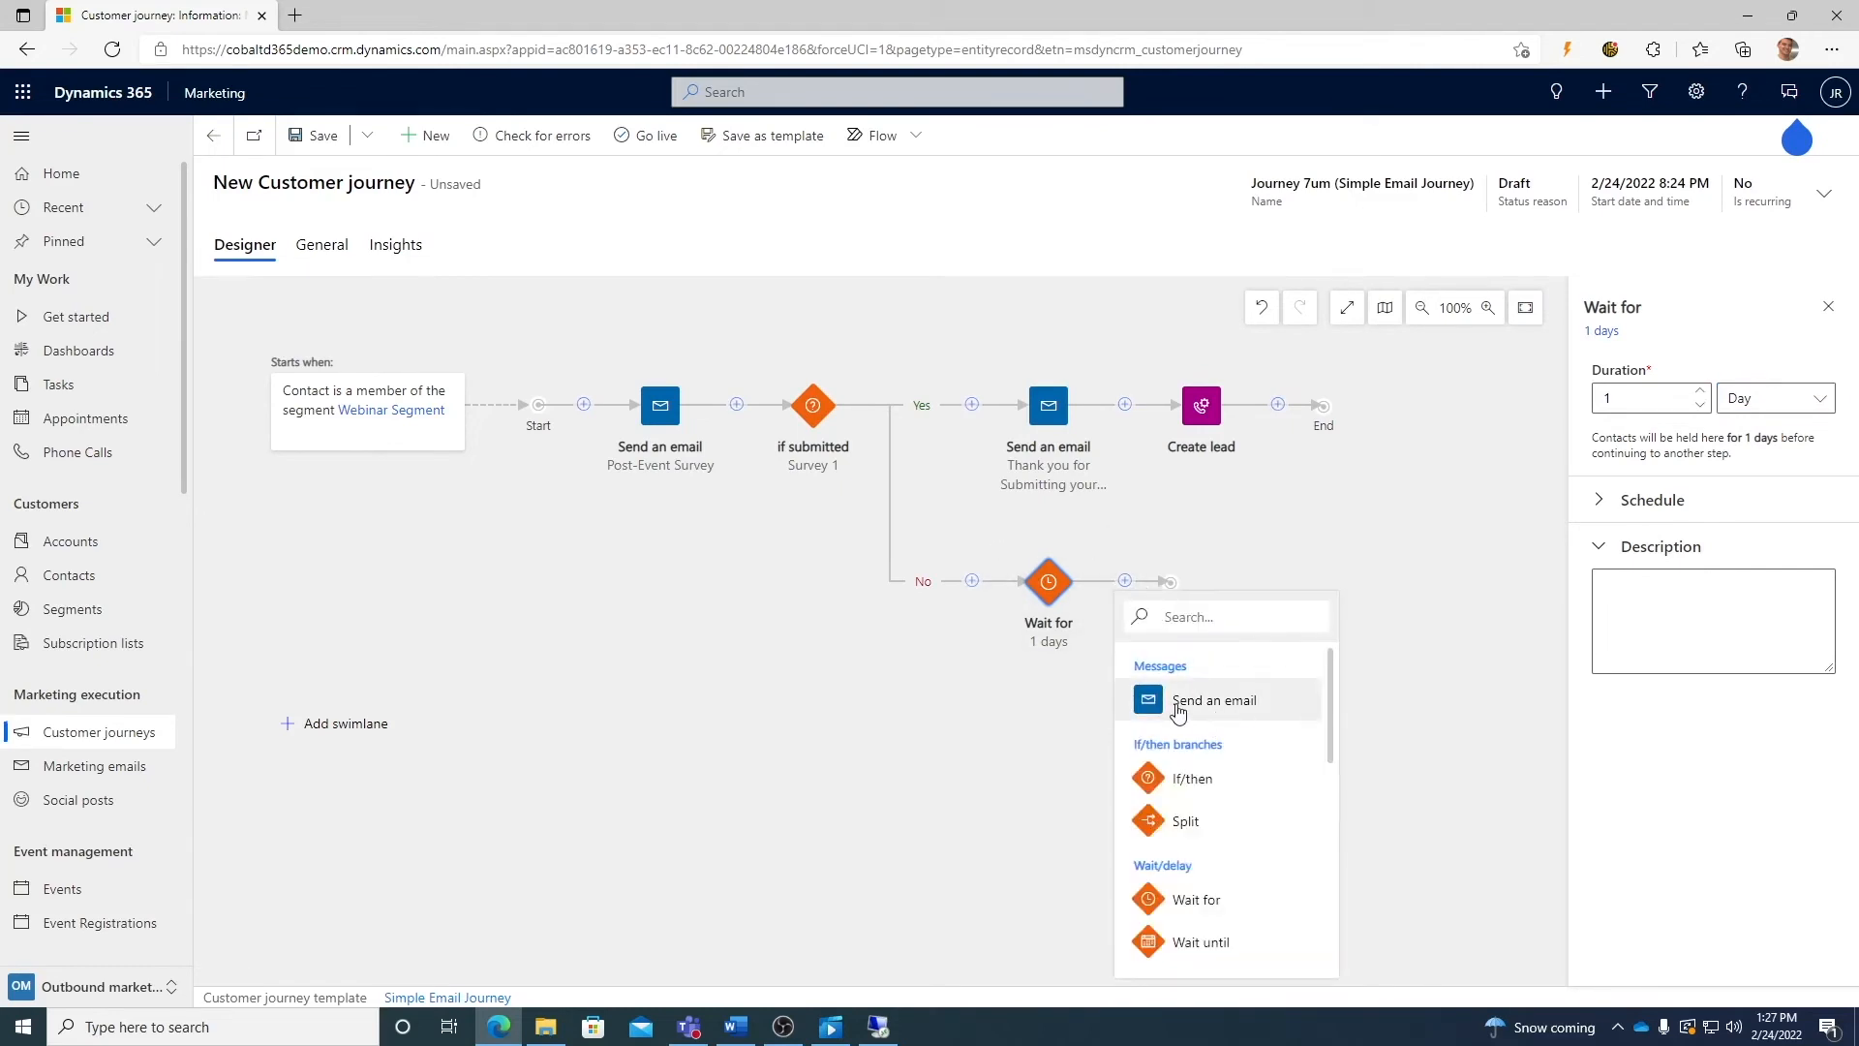
scroll(1243, 751, down, 1)
scroll(1245, 746, up, 1)
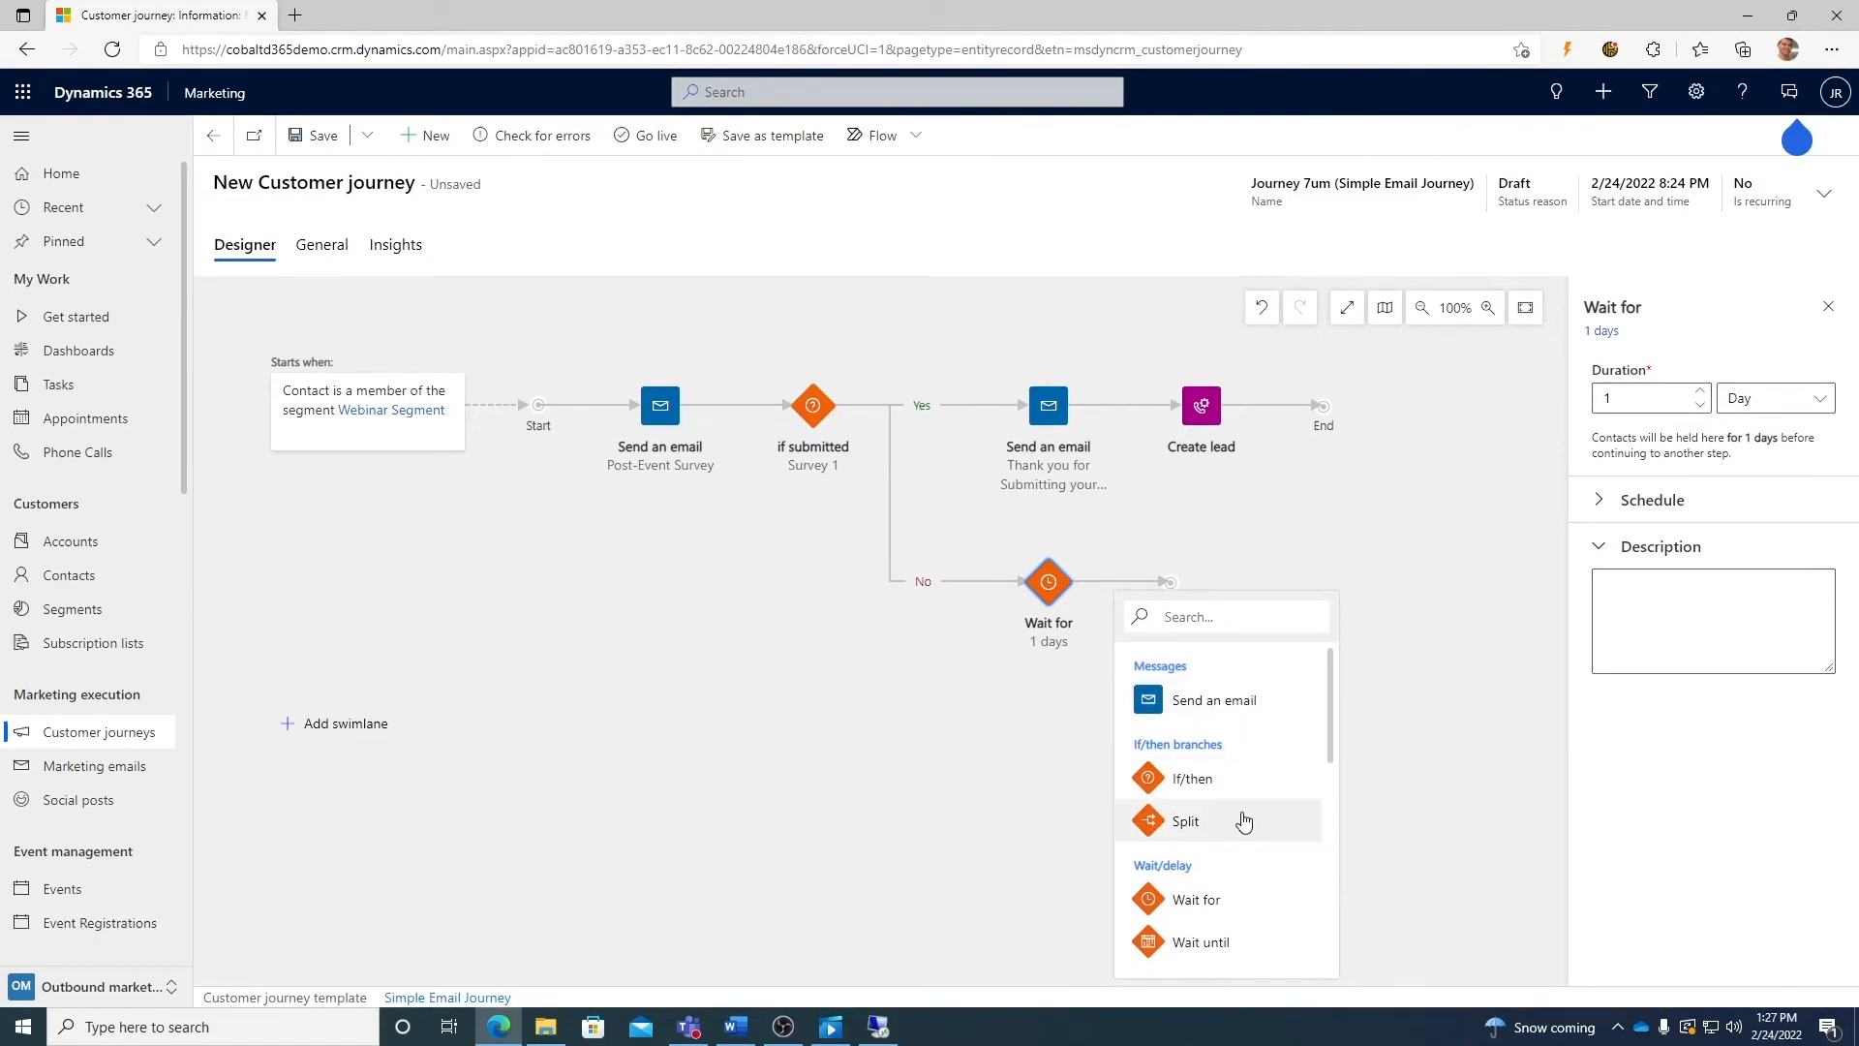
scroll(1245, 813, down, 4)
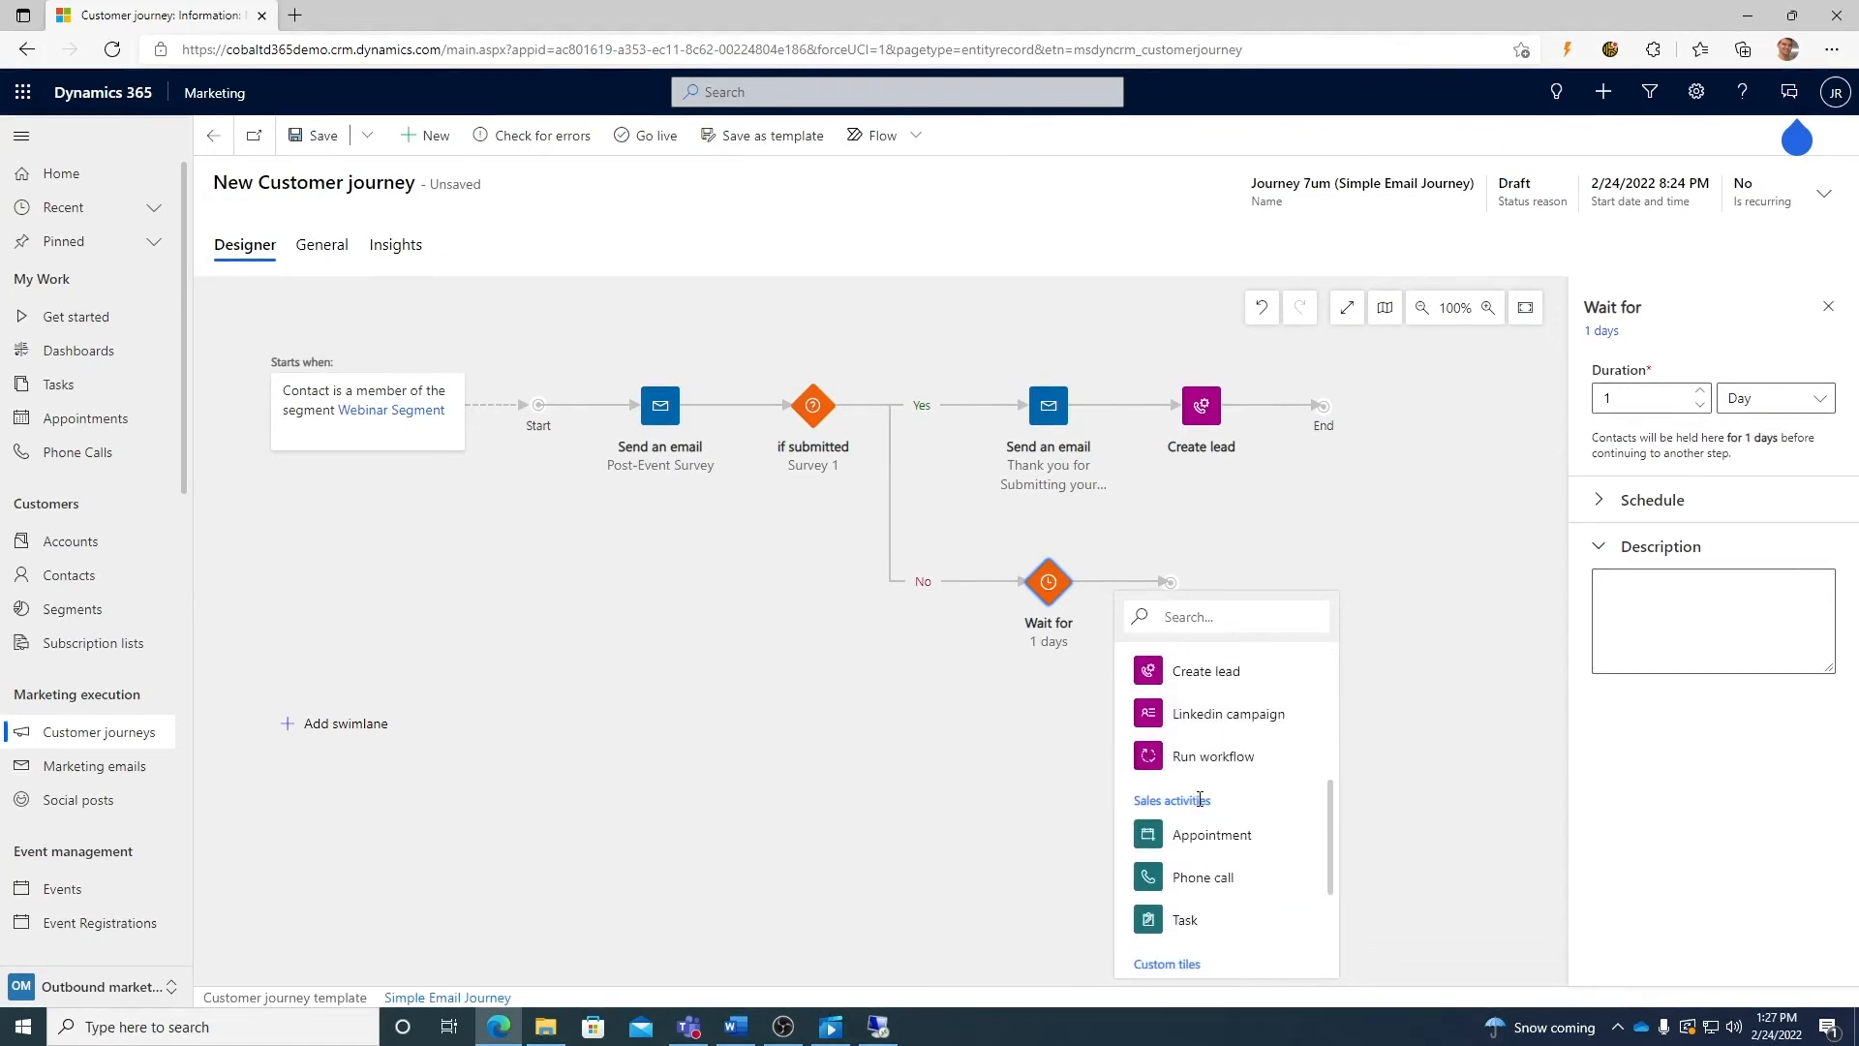
click(1222, 883)
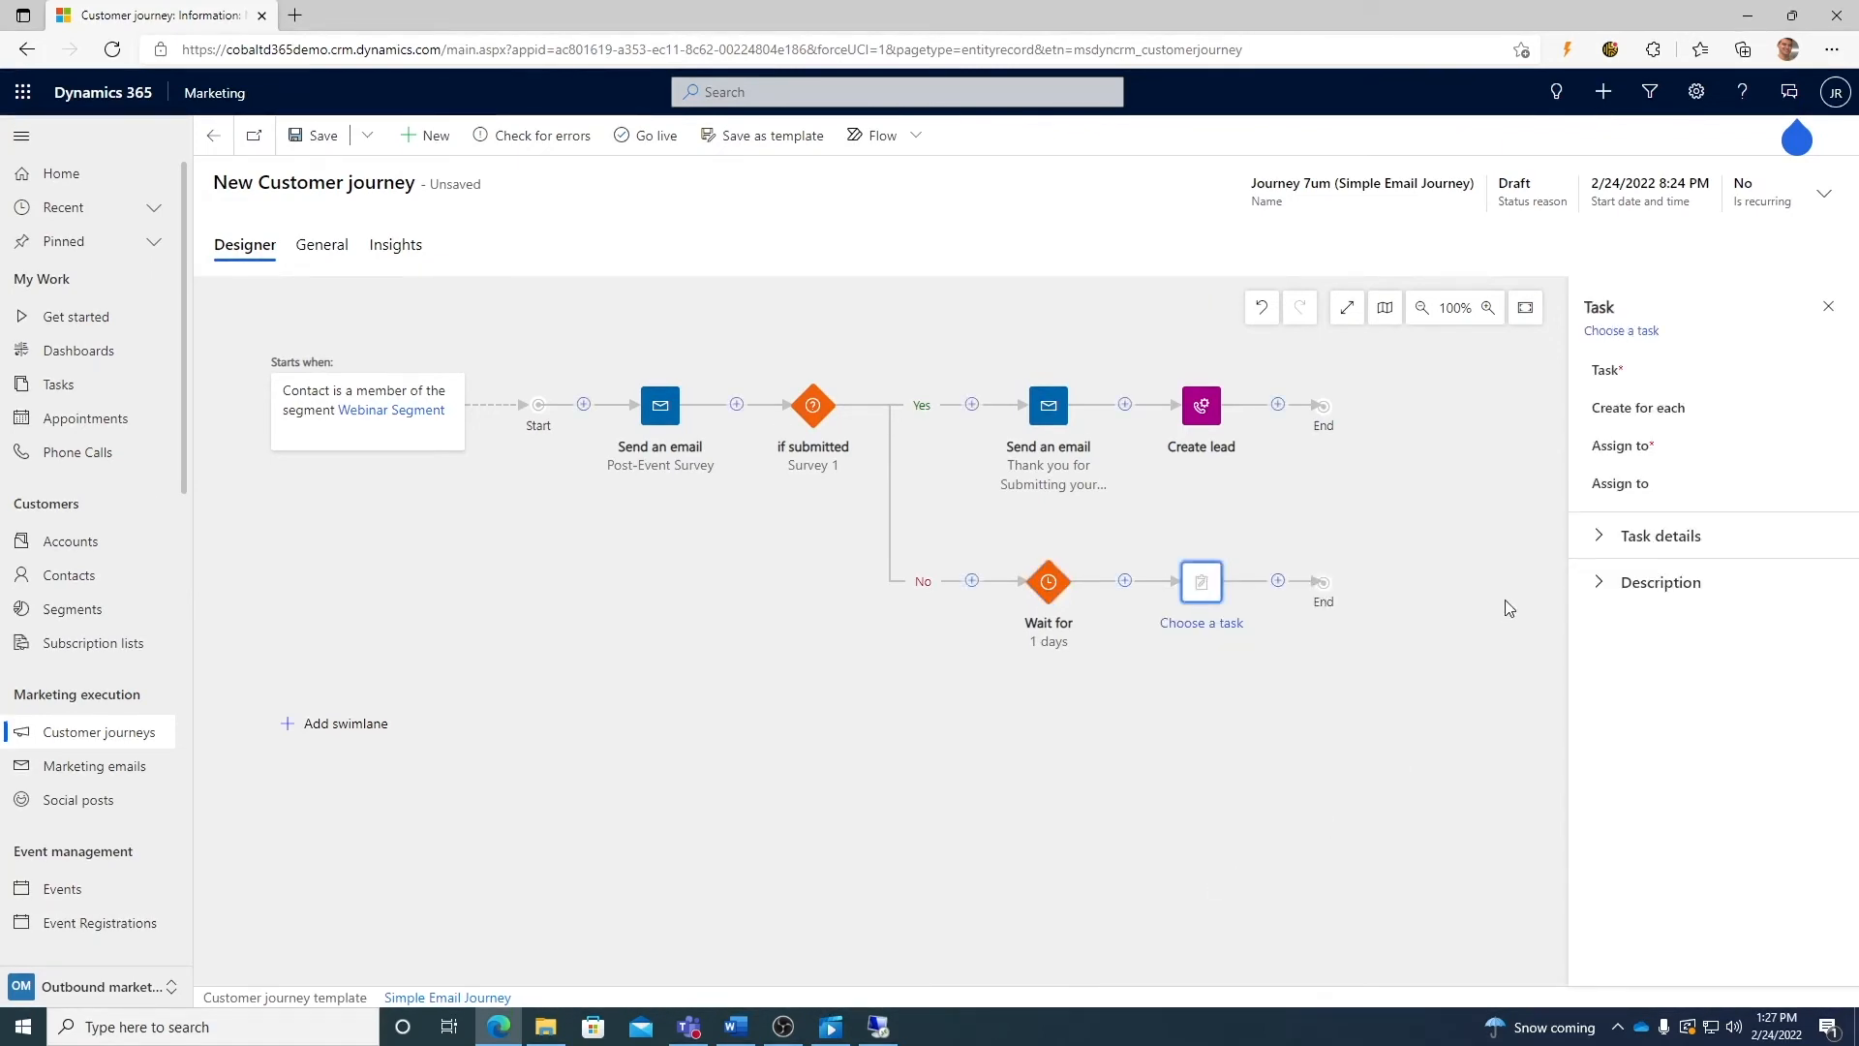
click(1813, 403)
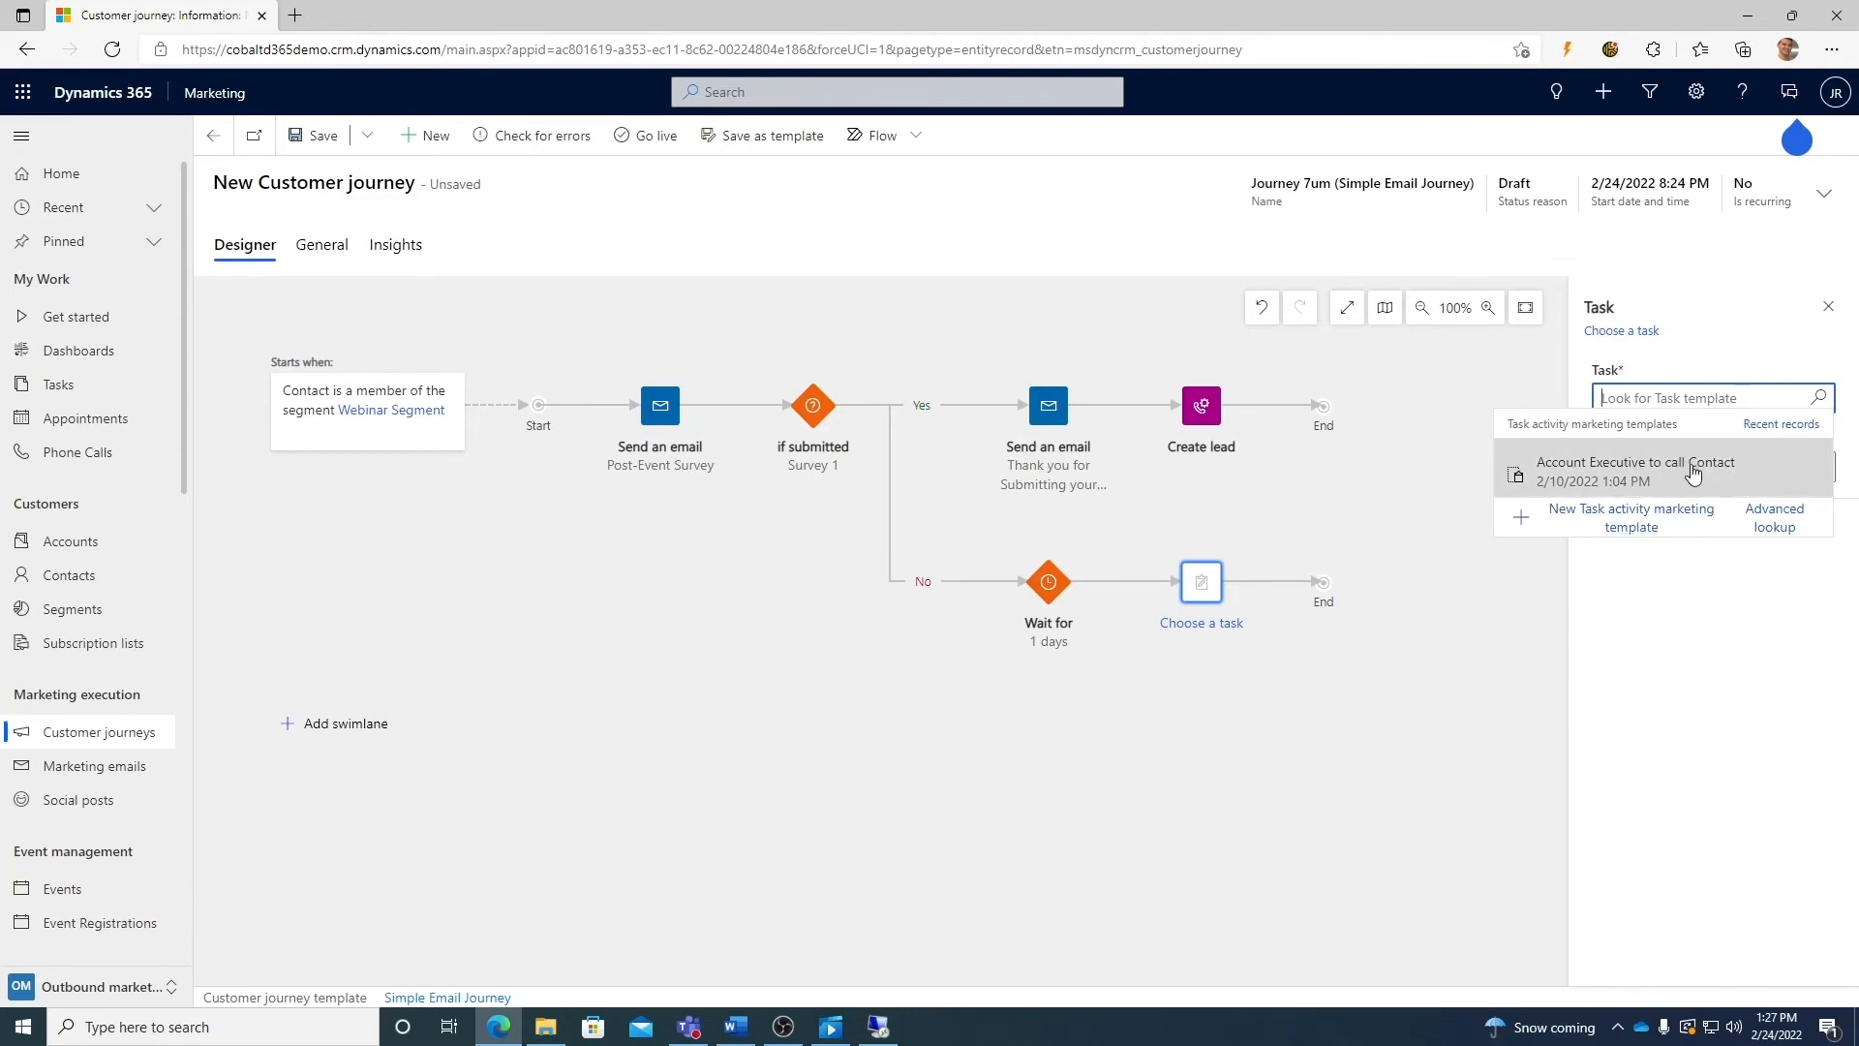
click(1692, 474)
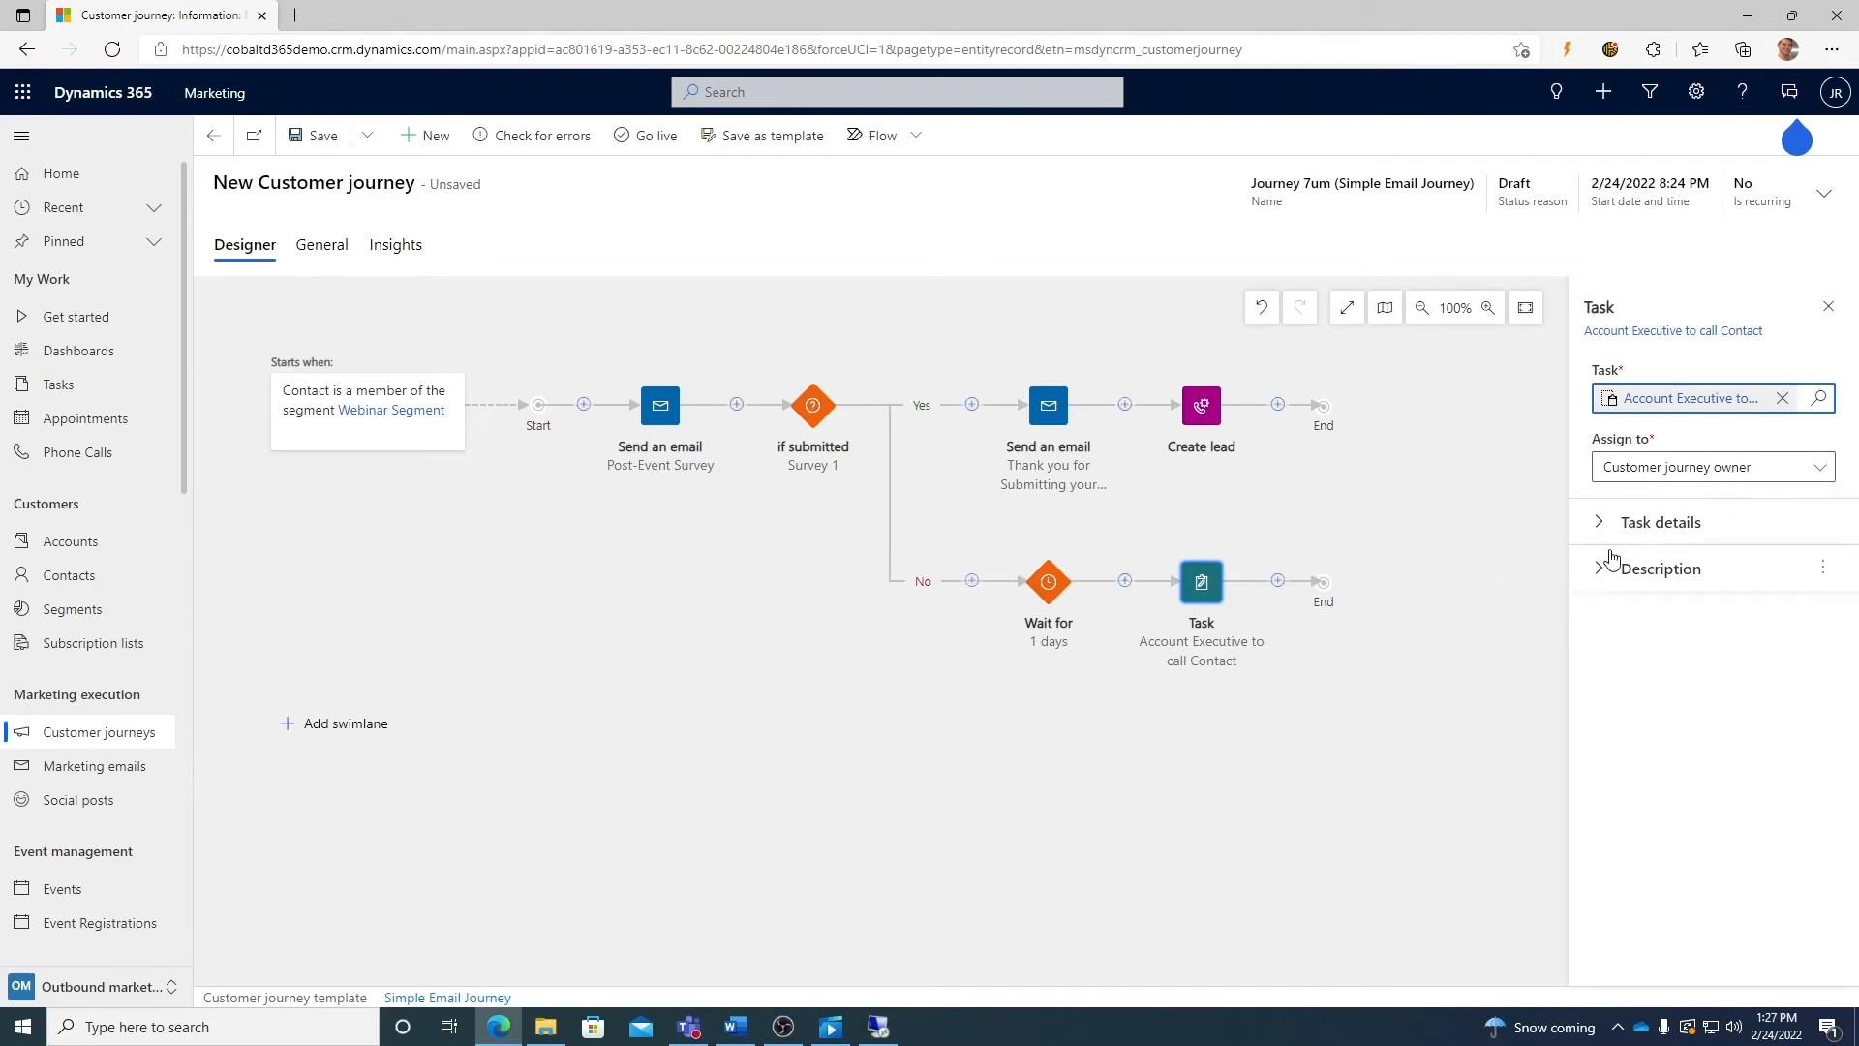
- Assign the Account Executive to call Contact task to the contact owner
click(1779, 471)
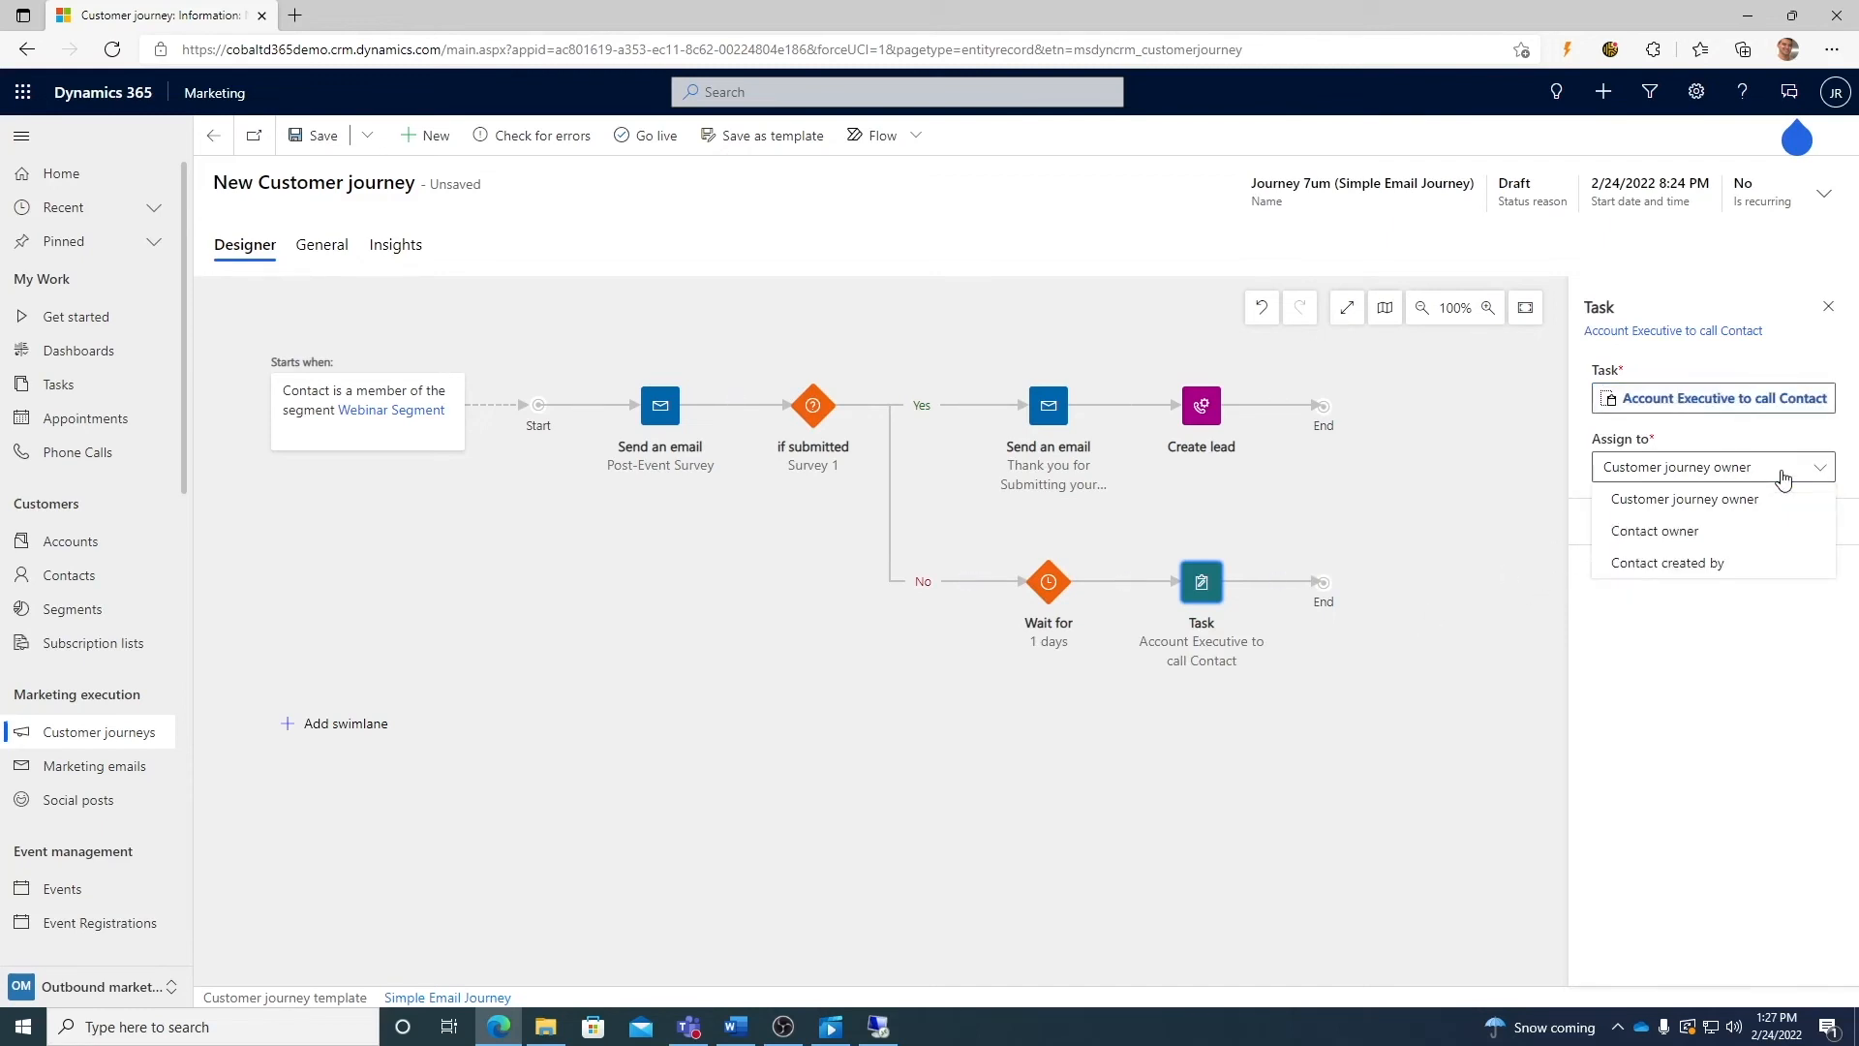
click(1729, 622)
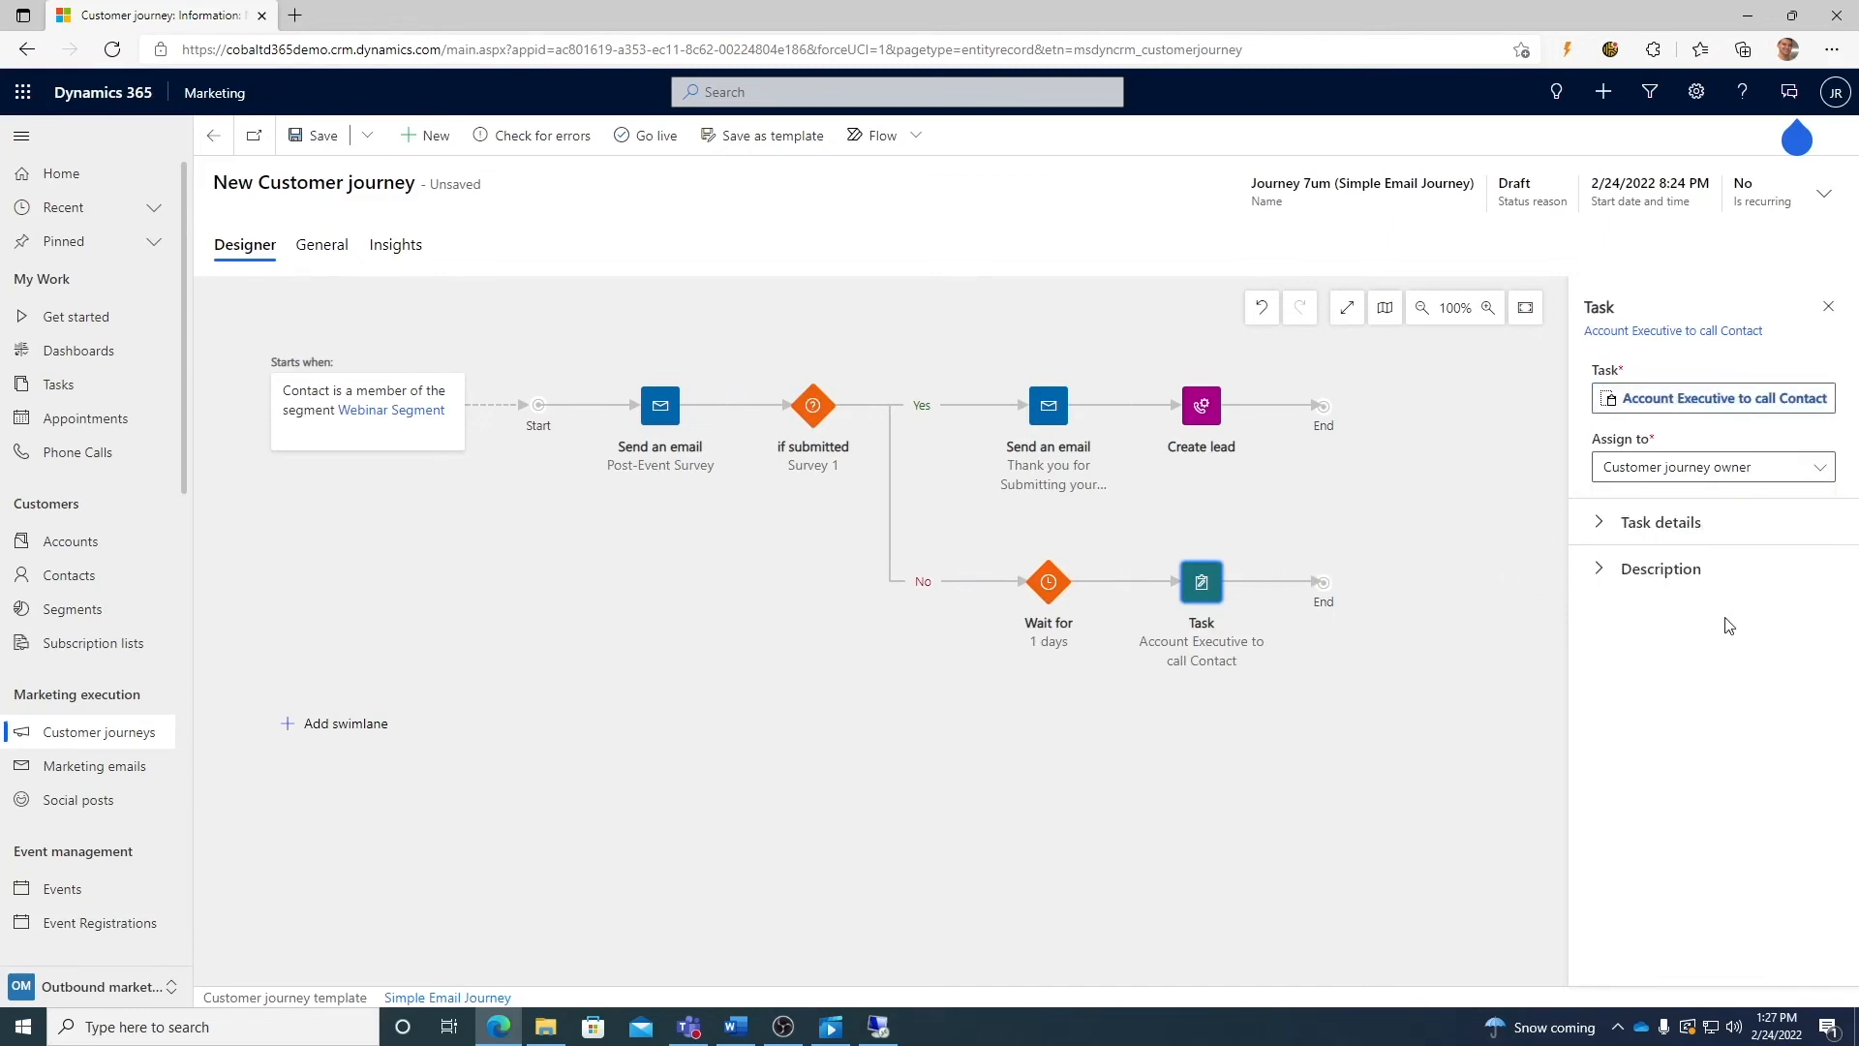
click(1696, 476)
click(1683, 529)
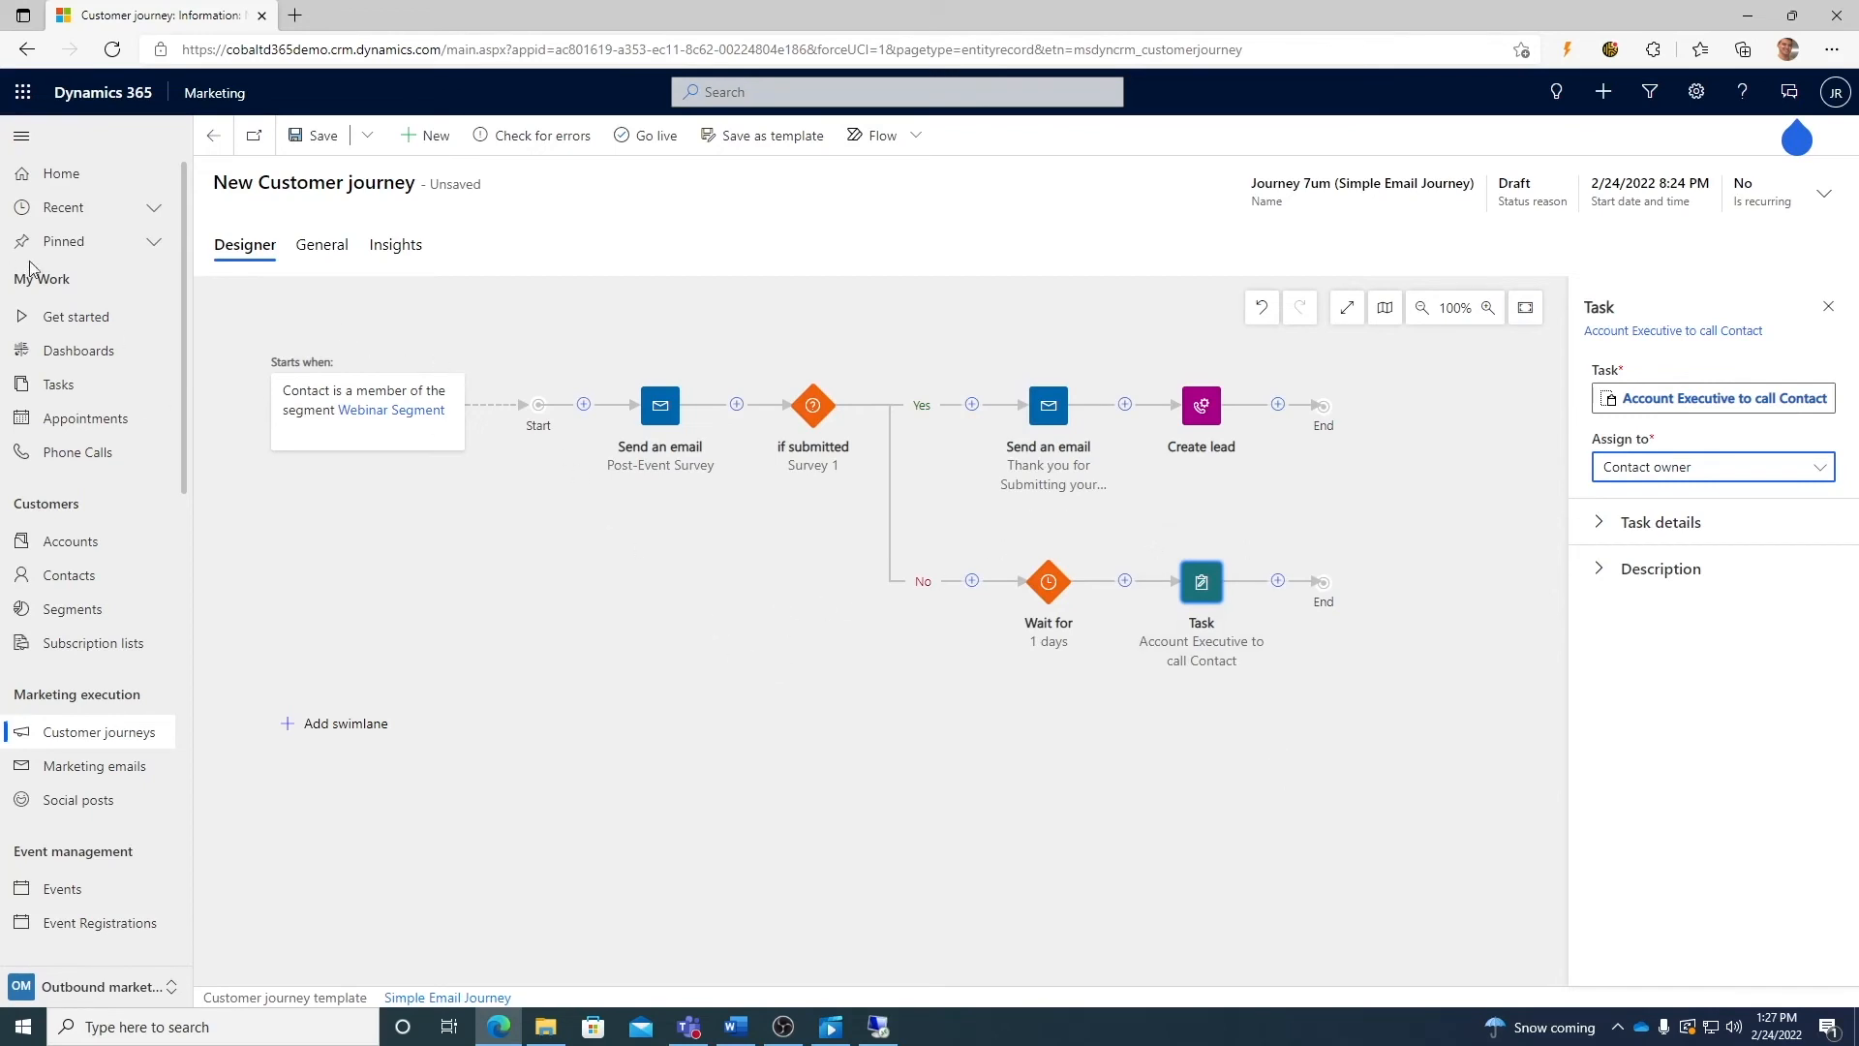
- Rename the customer journey to "Webinar Follow Up" and take it live
click(329, 248)
triple_click(585, 303)
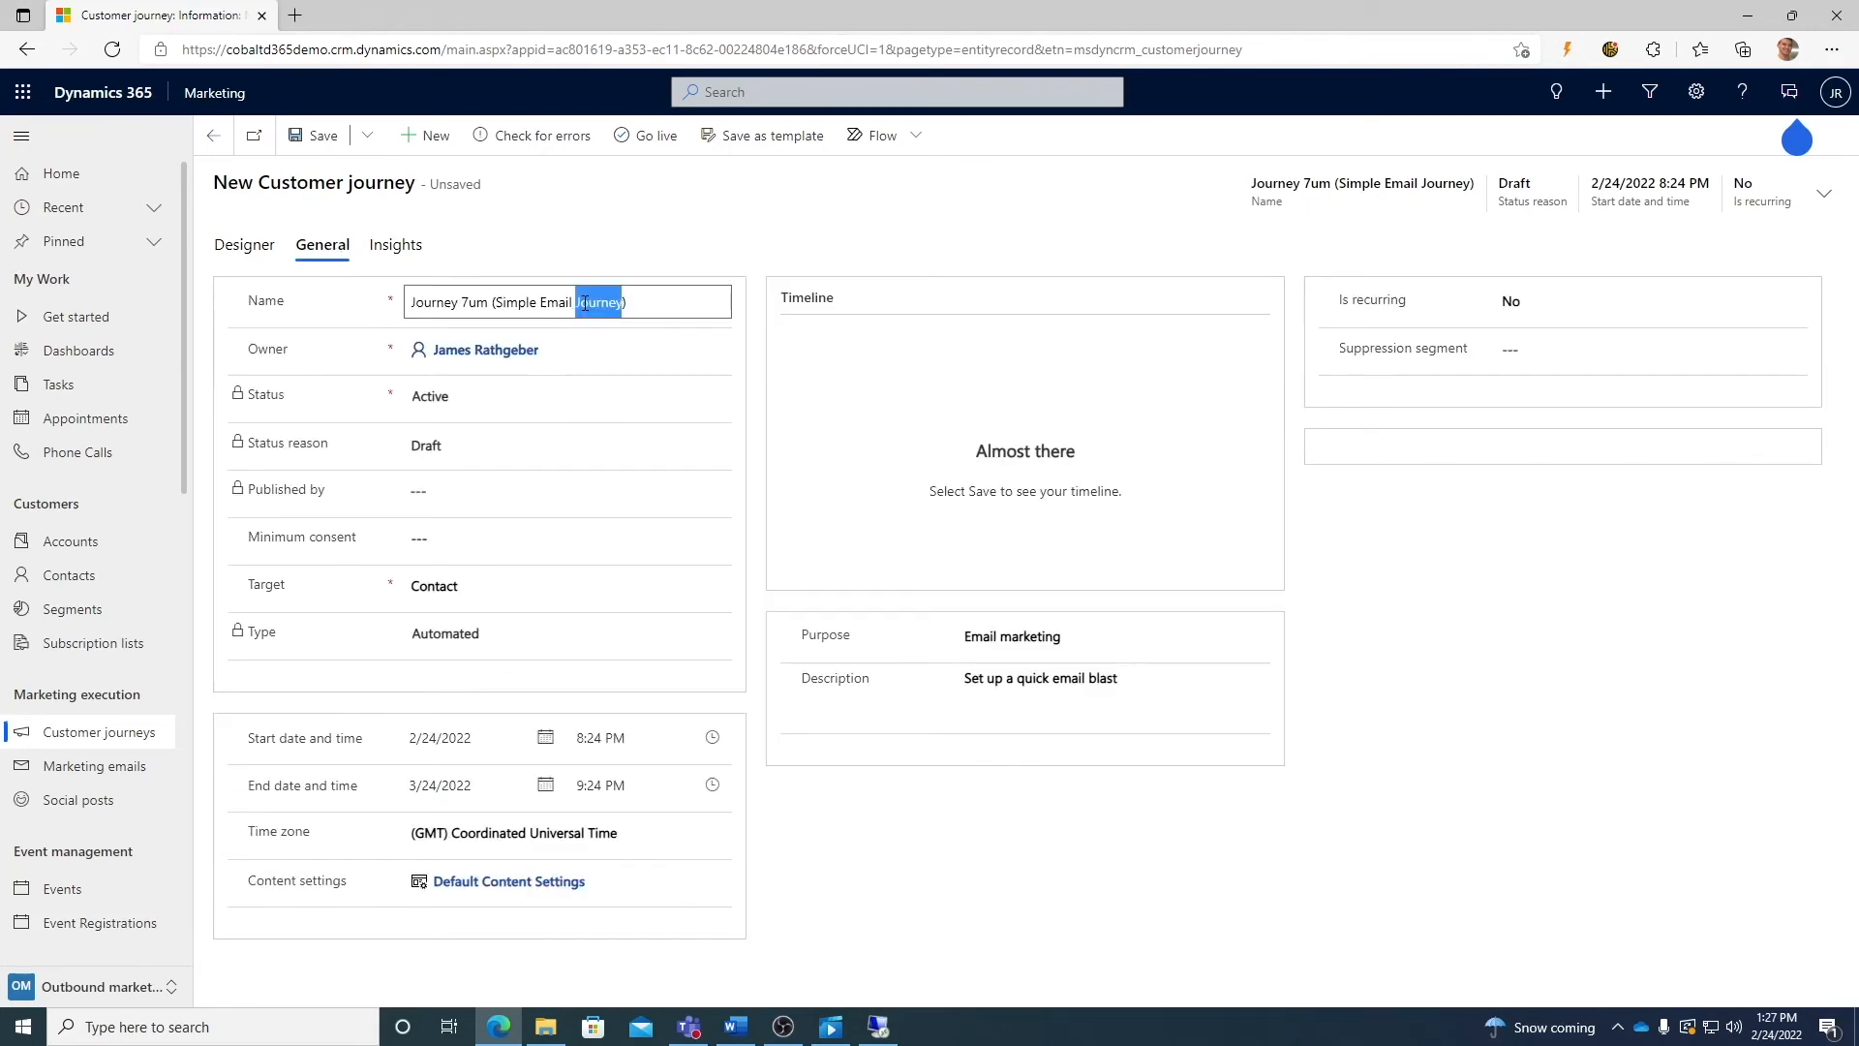
key(BackSpace)
text(Webinar Follow Up)
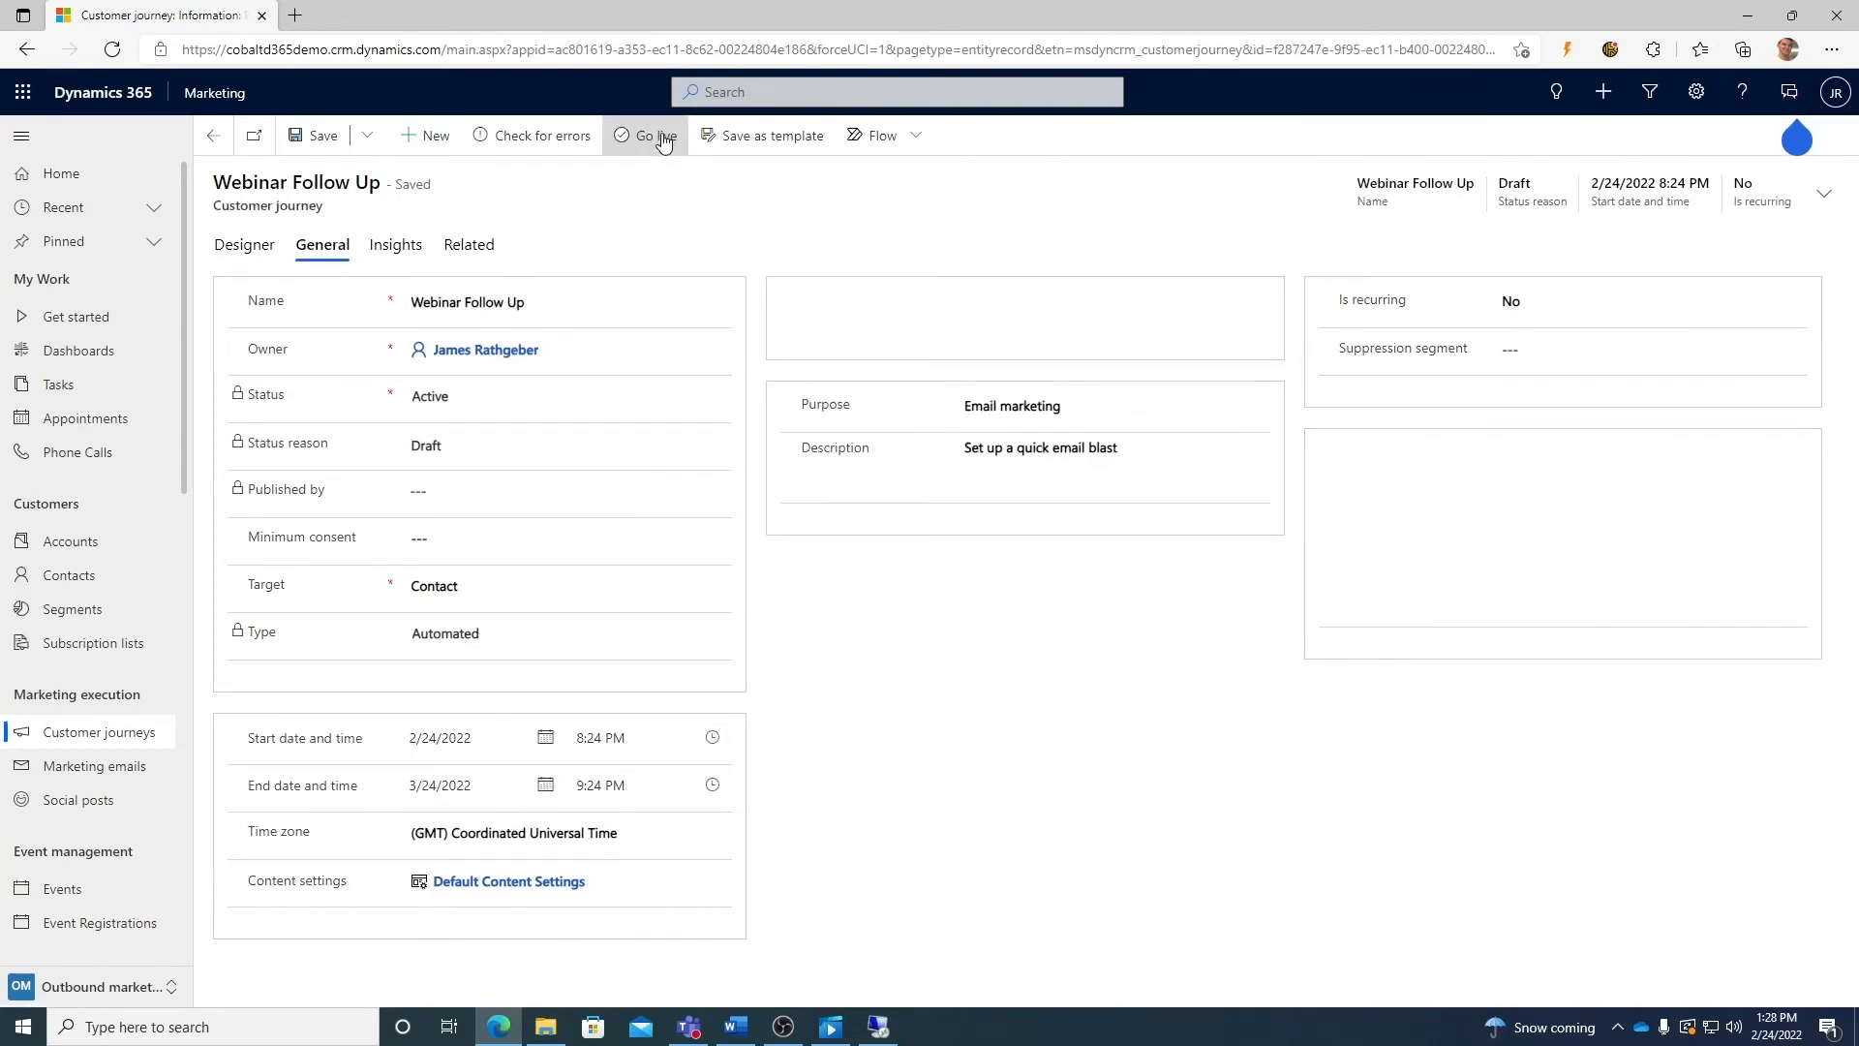
click(663, 138)
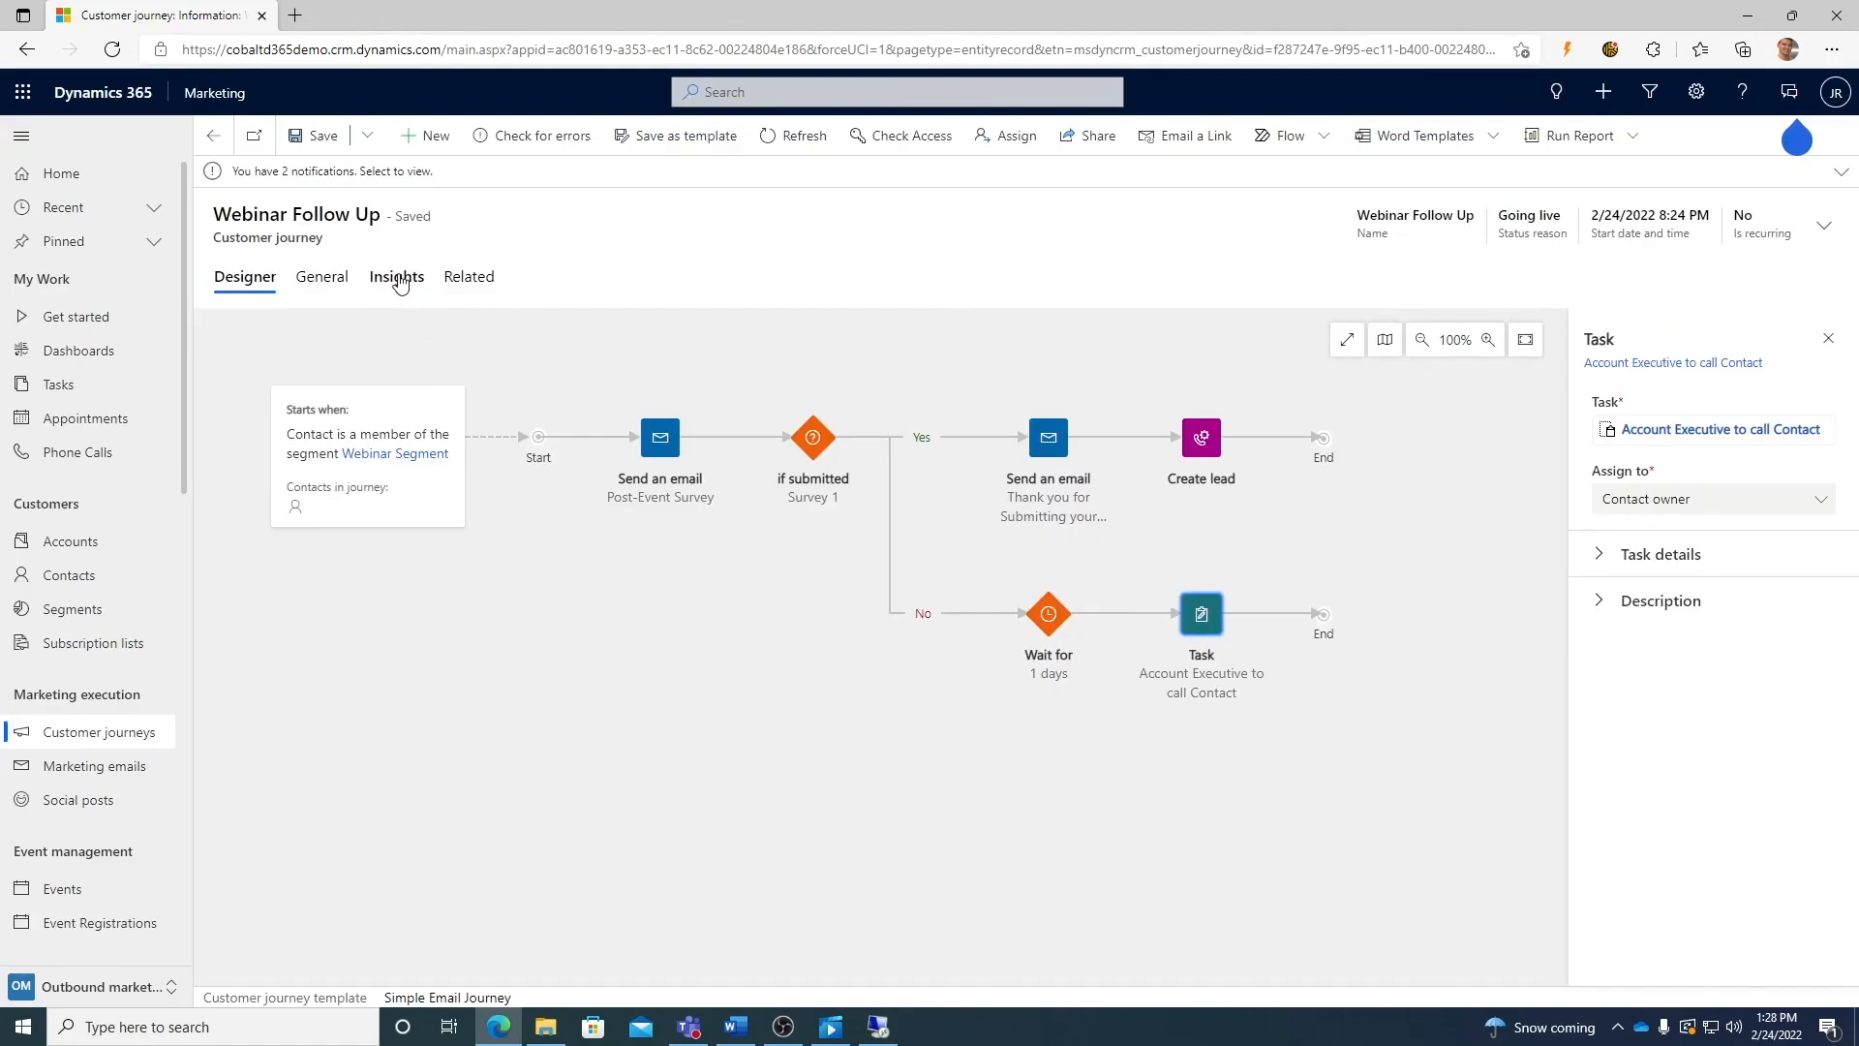
- Review the journey's insights on email delivery, email responses over time and page interactions over time
click(396, 276)
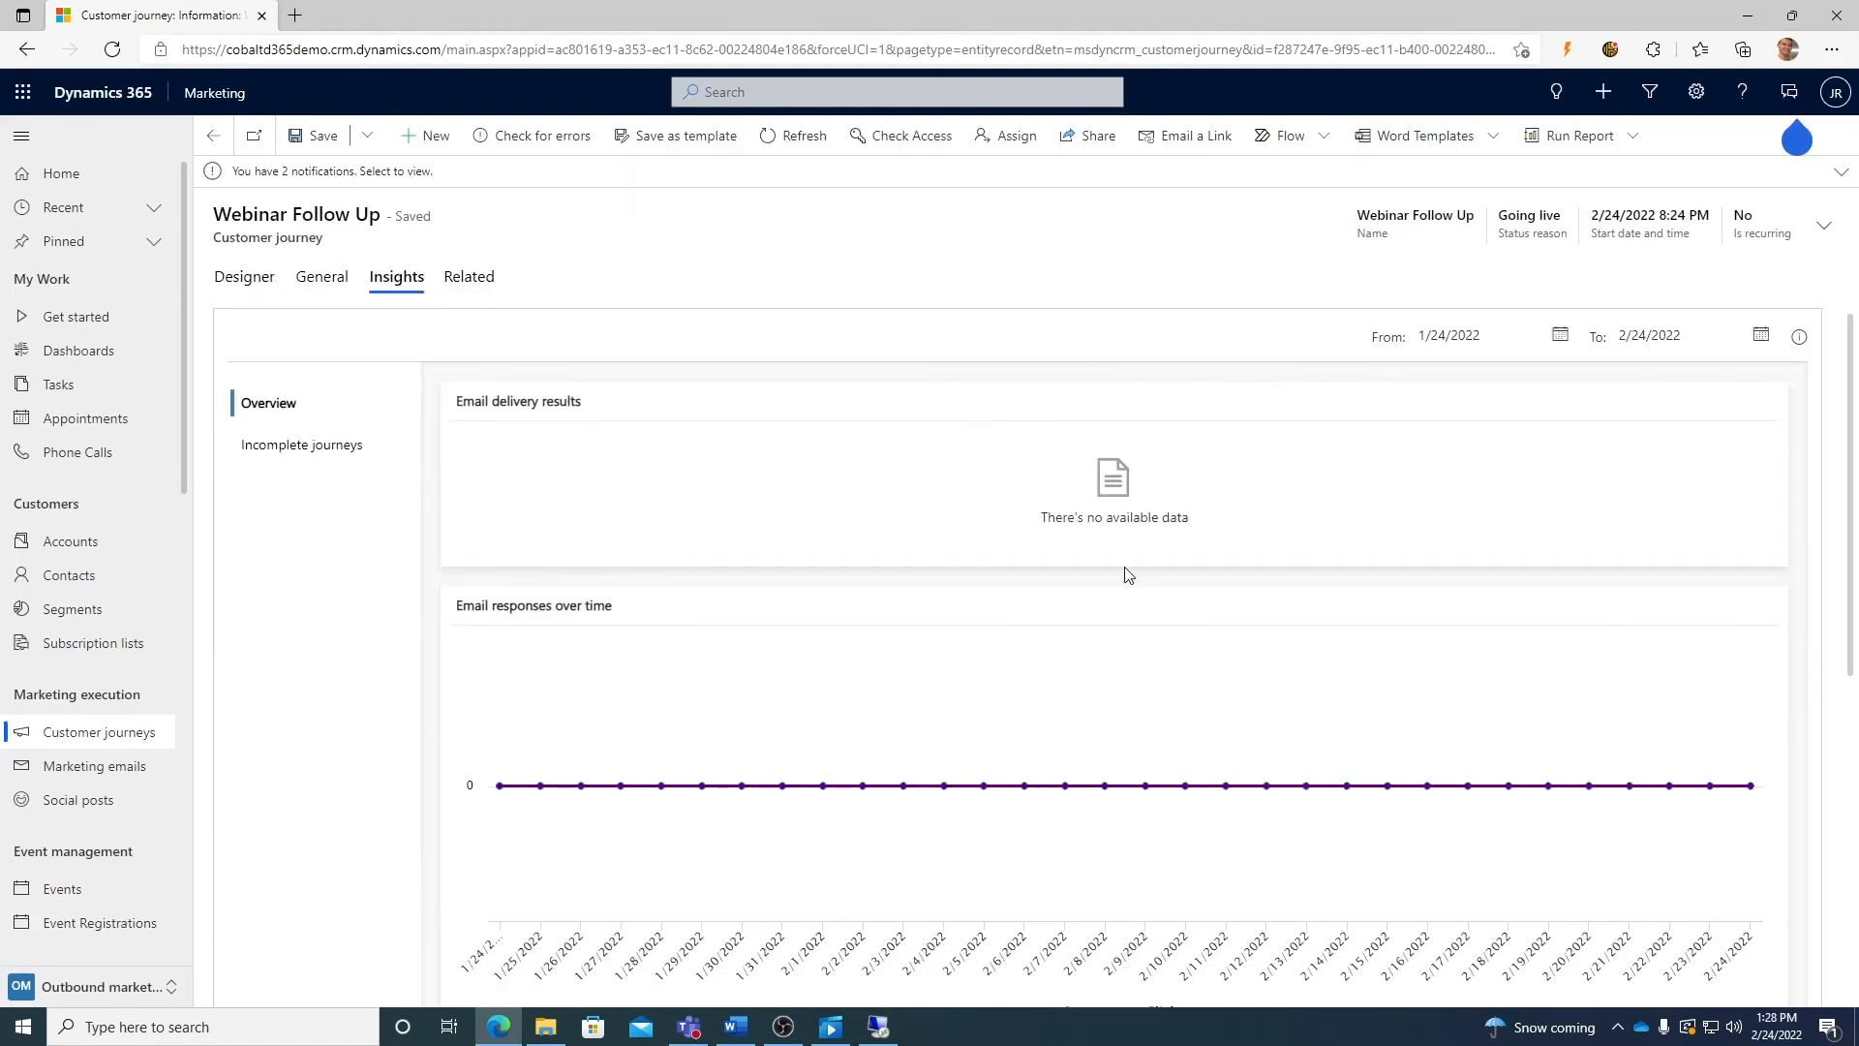
scroll(1137, 591, down, 2)
scroll(1150, 607, down, 2)
right_click(1155, 615)
click(992, 521)
scroll(1017, 486, up, 4)
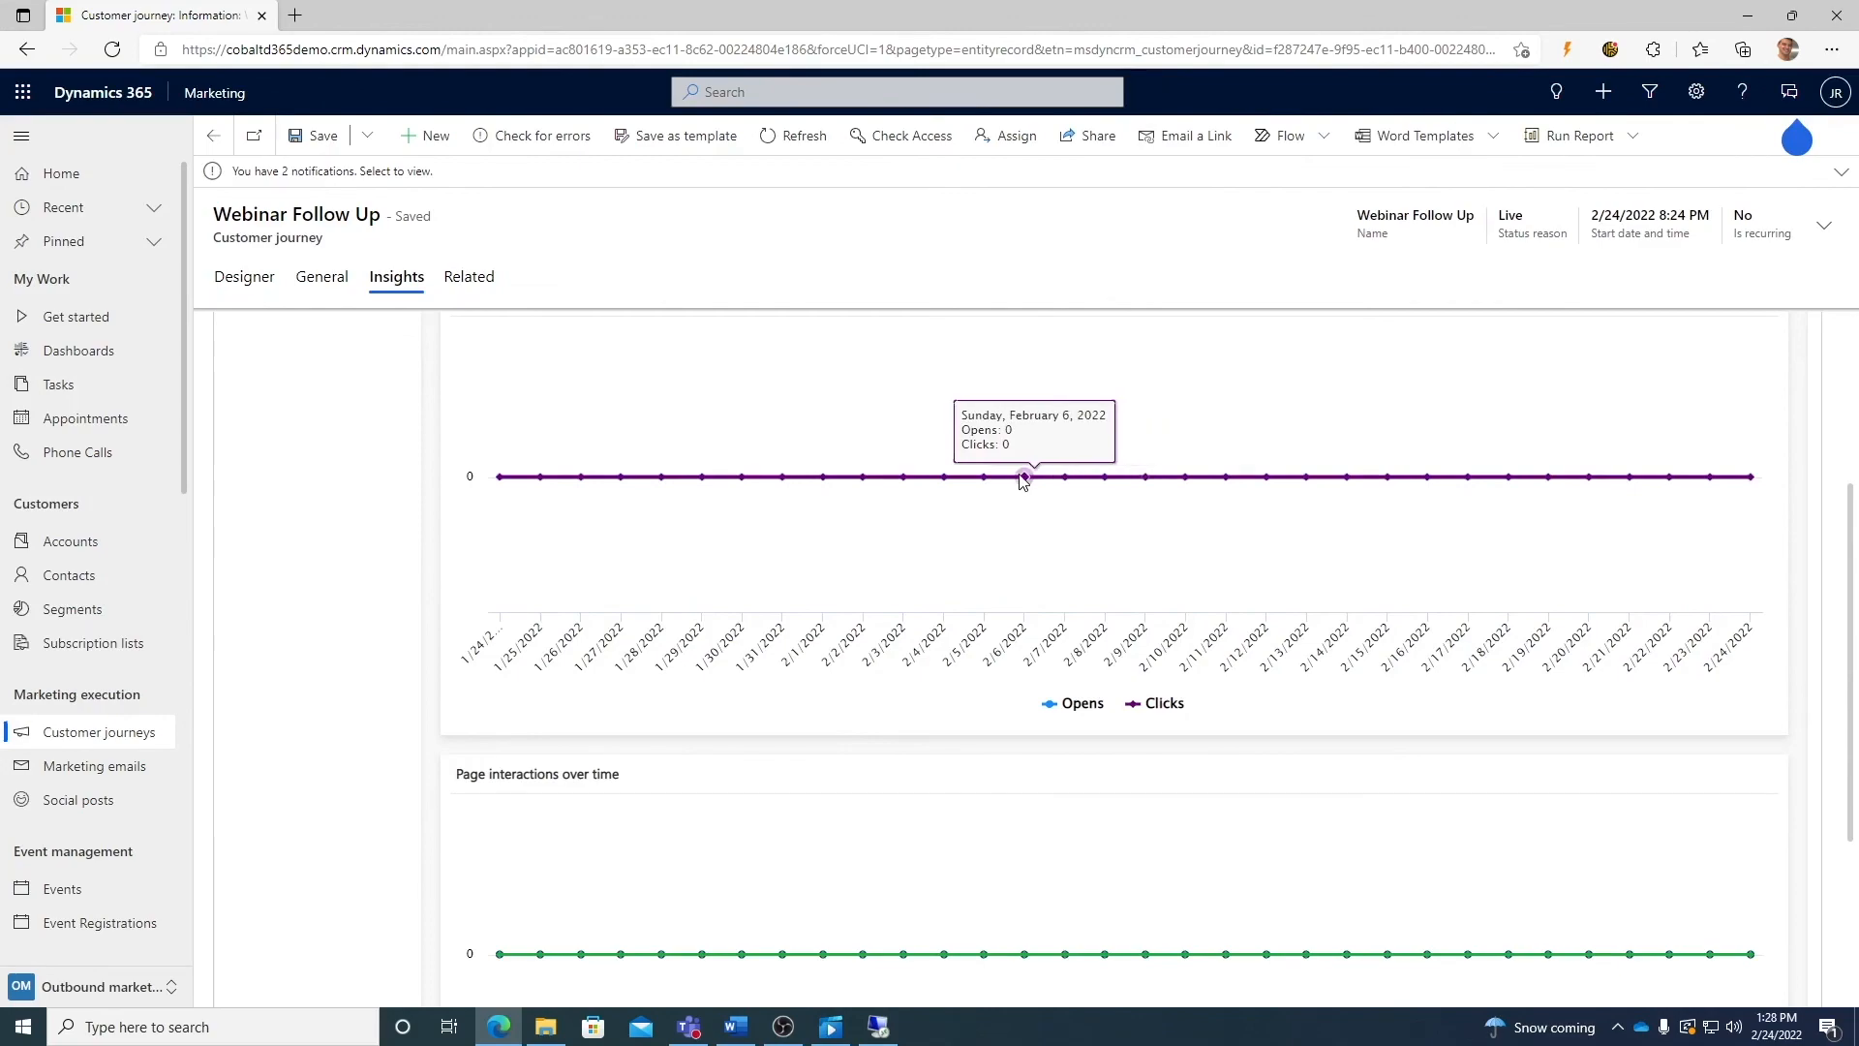